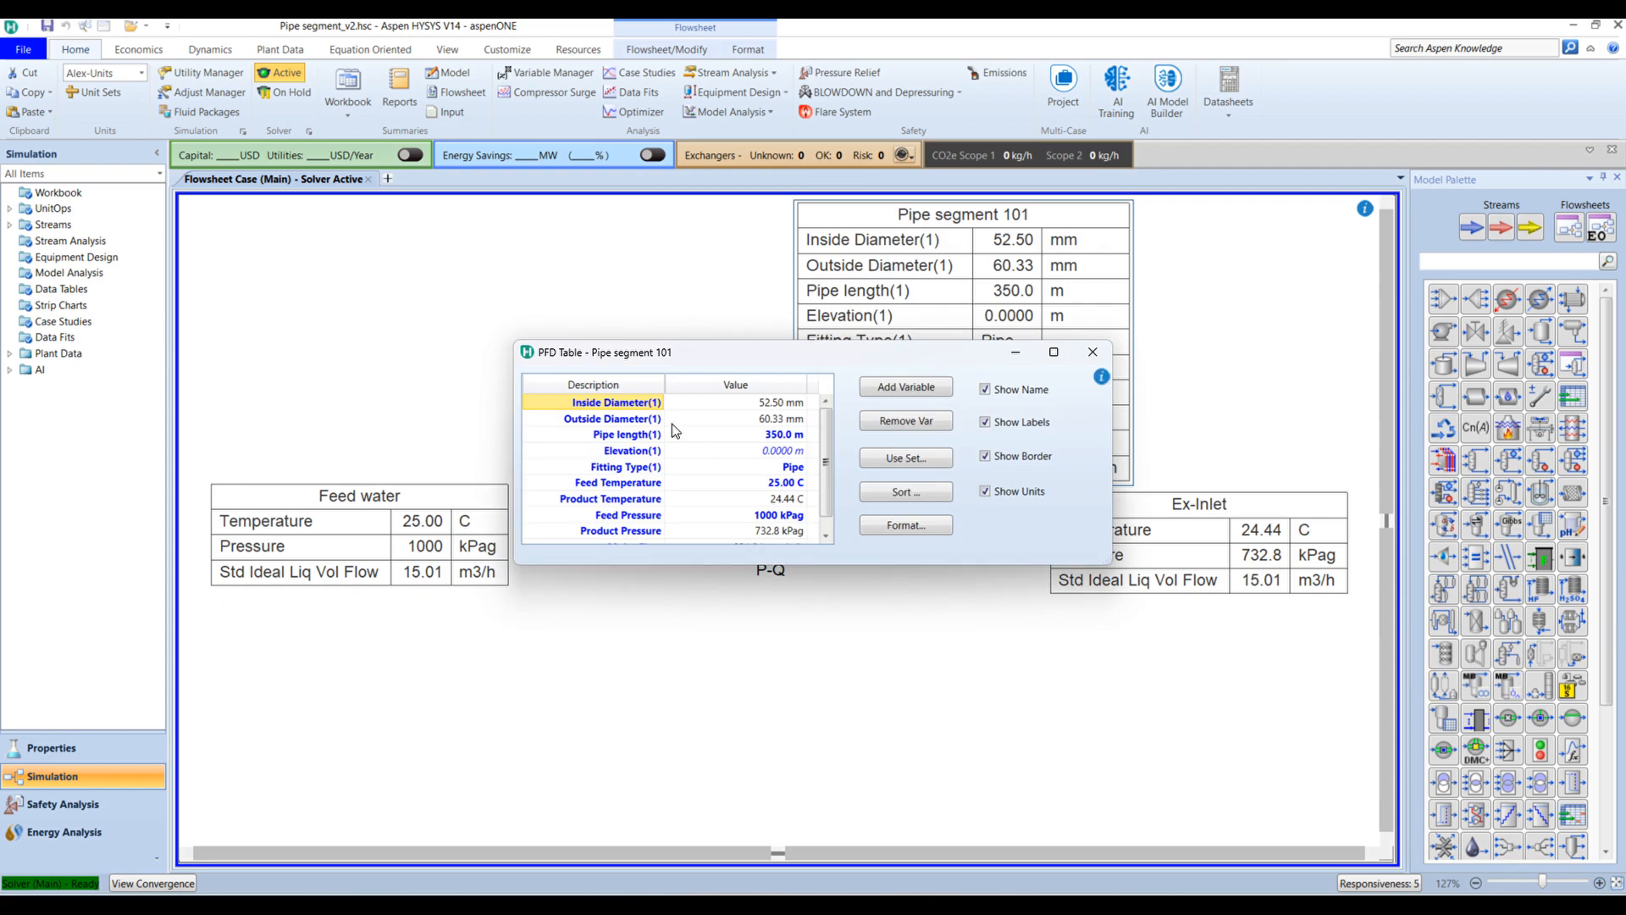
Step: Remove all existing variables from the Pipe segment 101 table
left_click(765, 424)
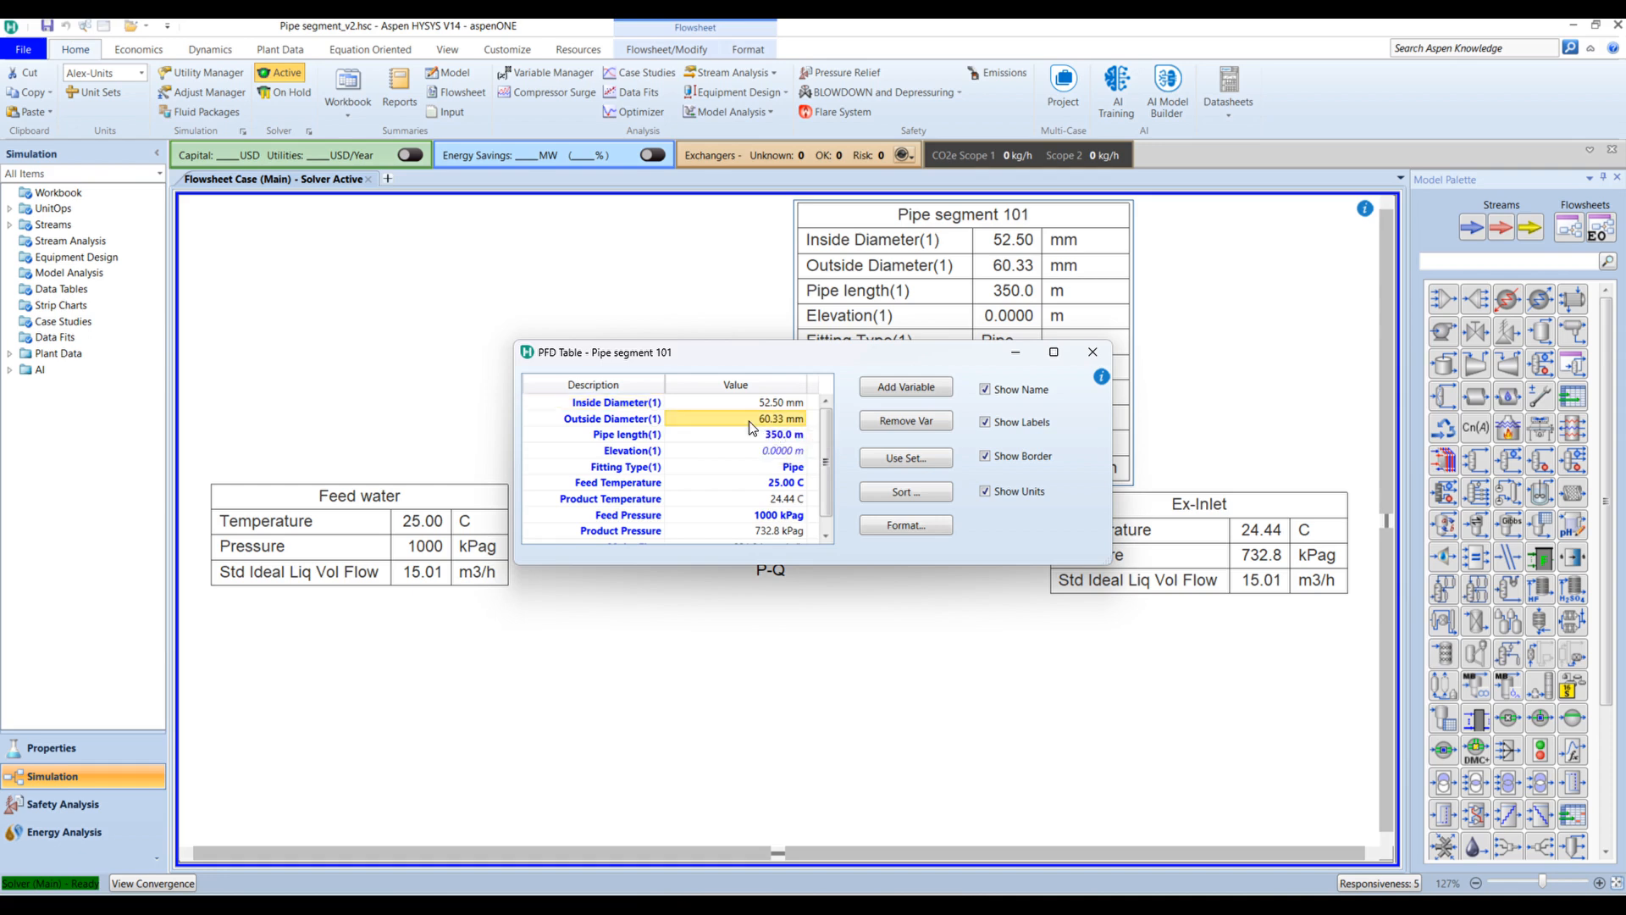
key("ctrl+a")
left_click(925, 428)
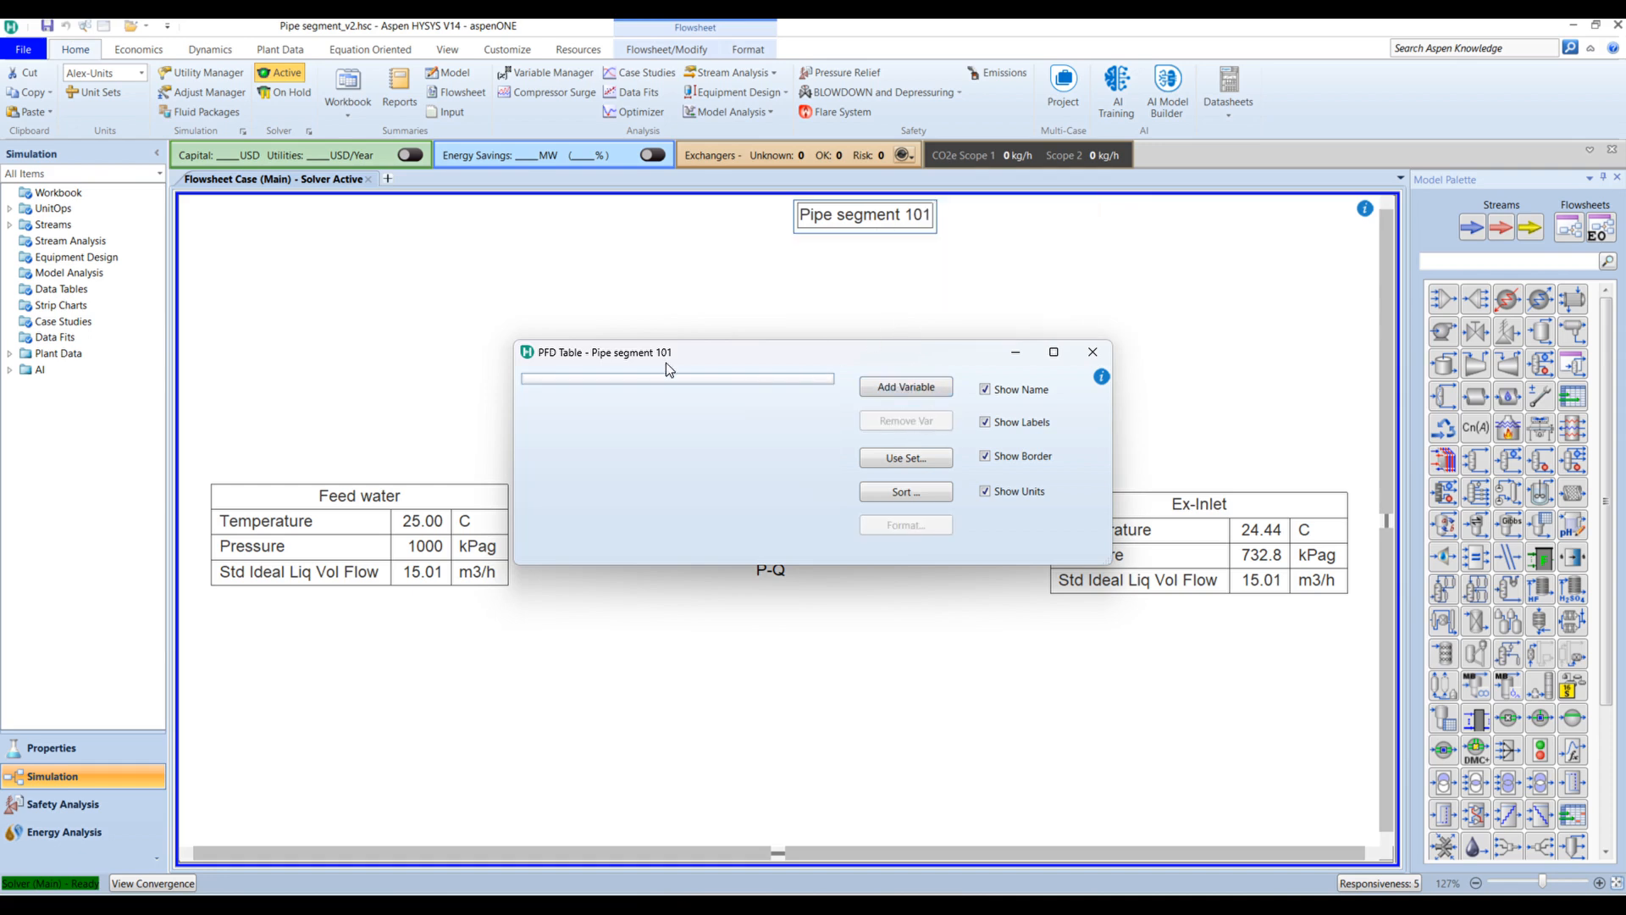
left_click(873, 227)
left_click(883, 239)
Step: Add Overall Pressure Drop (267.2 kPa) to the table and place it above the pipe
left_click(900, 388)
type("o")
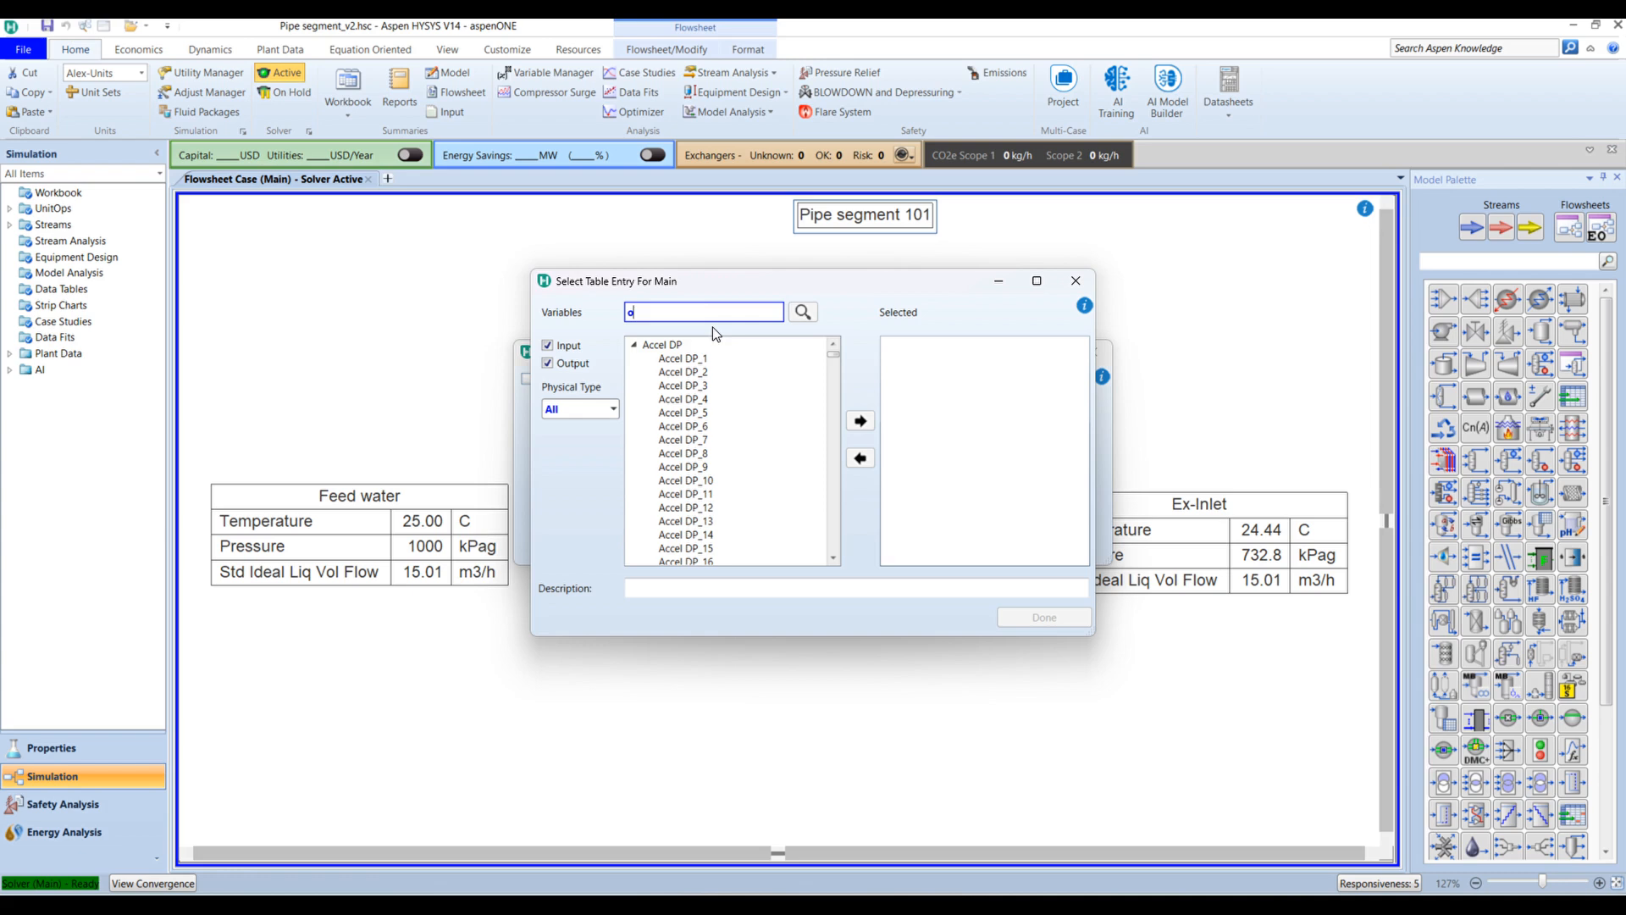
type("ver")
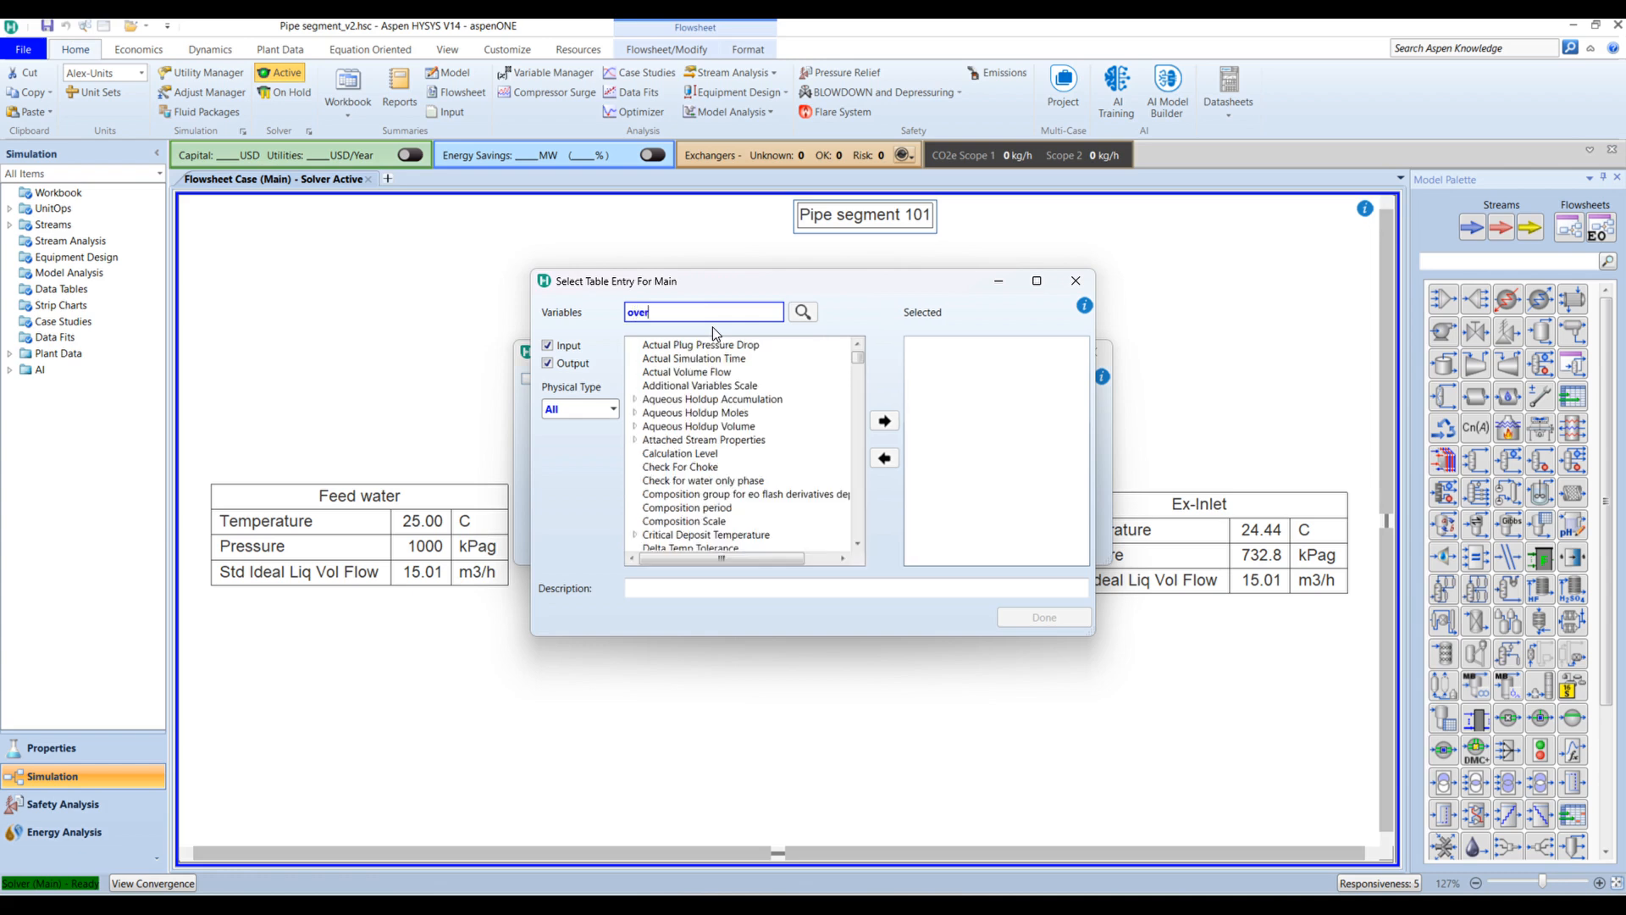
type("all")
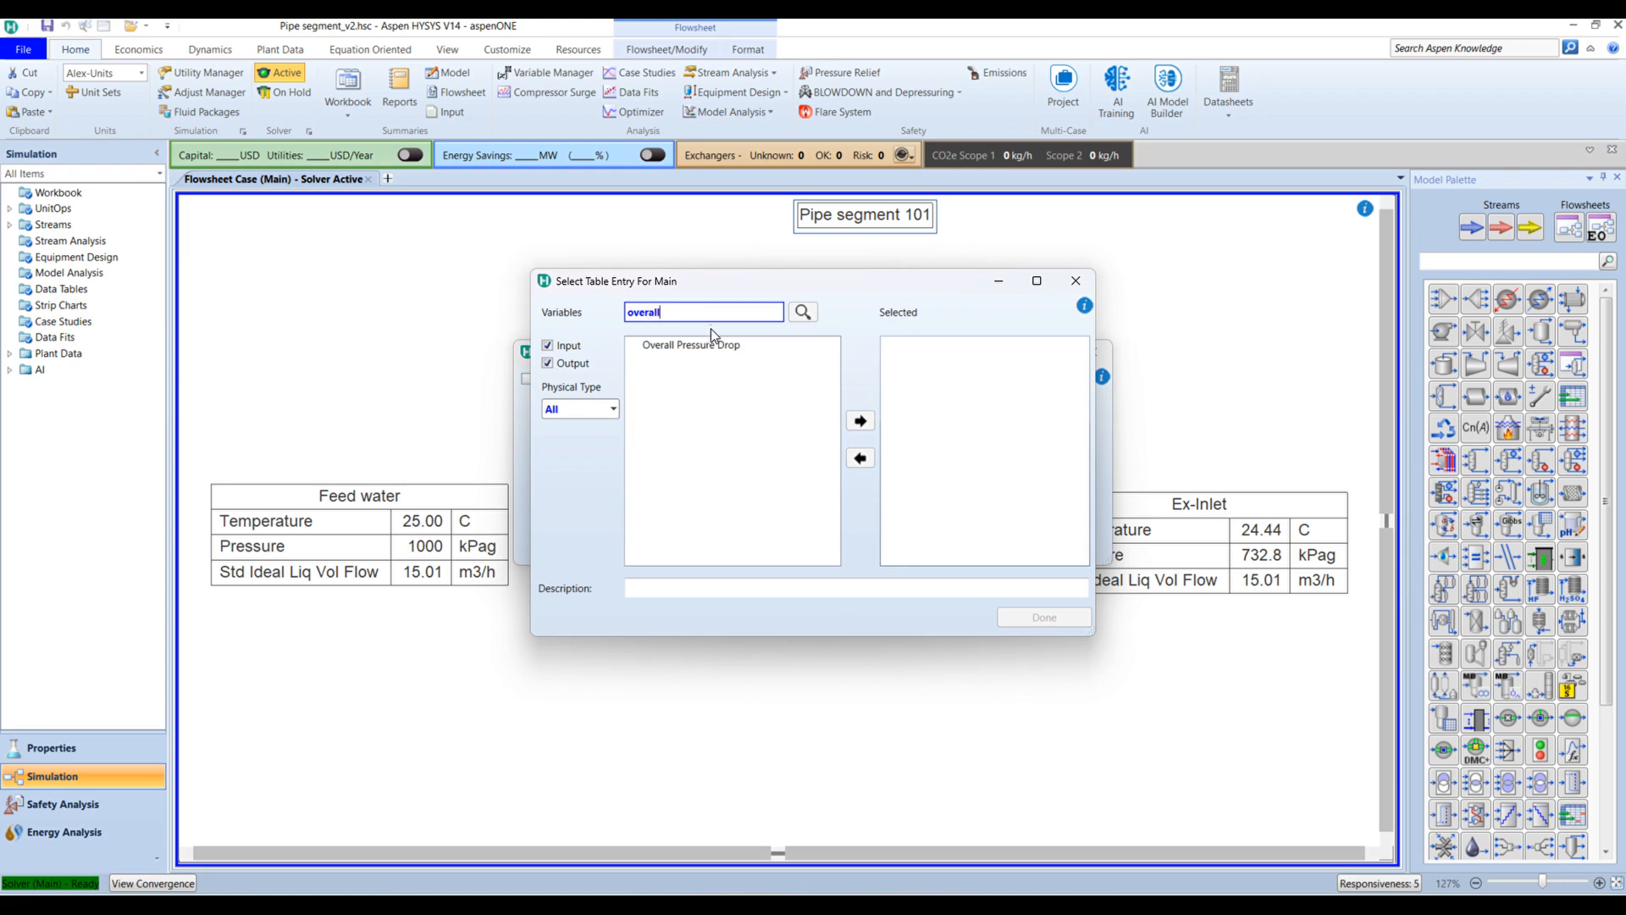
left_click(719, 346)
left_click(860, 421)
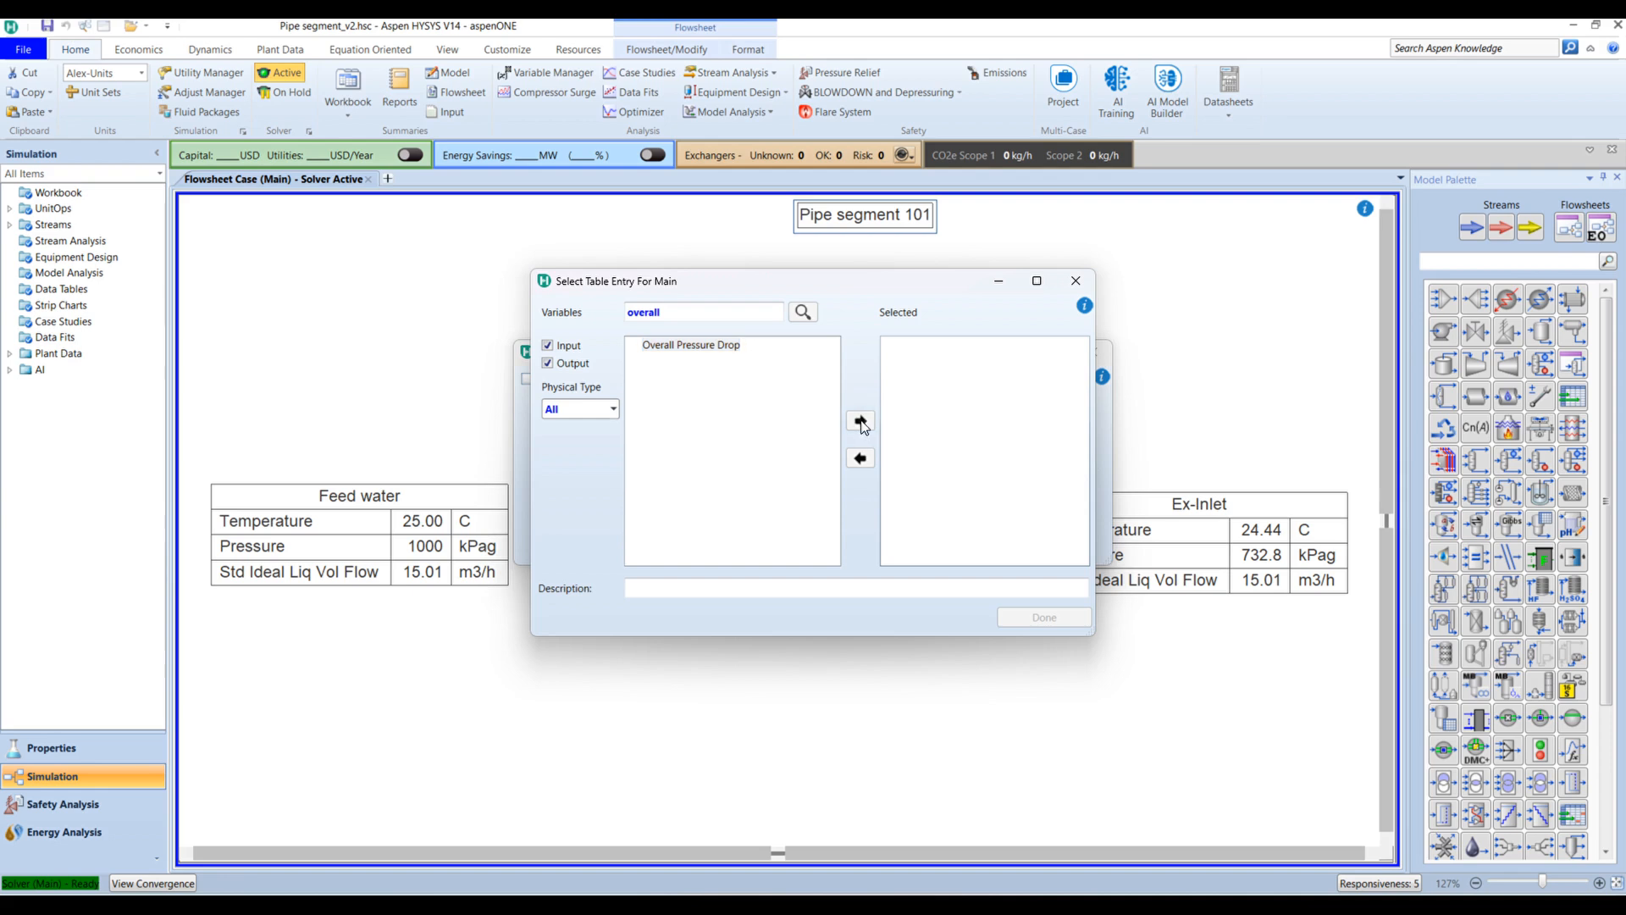
left_click(1045, 617)
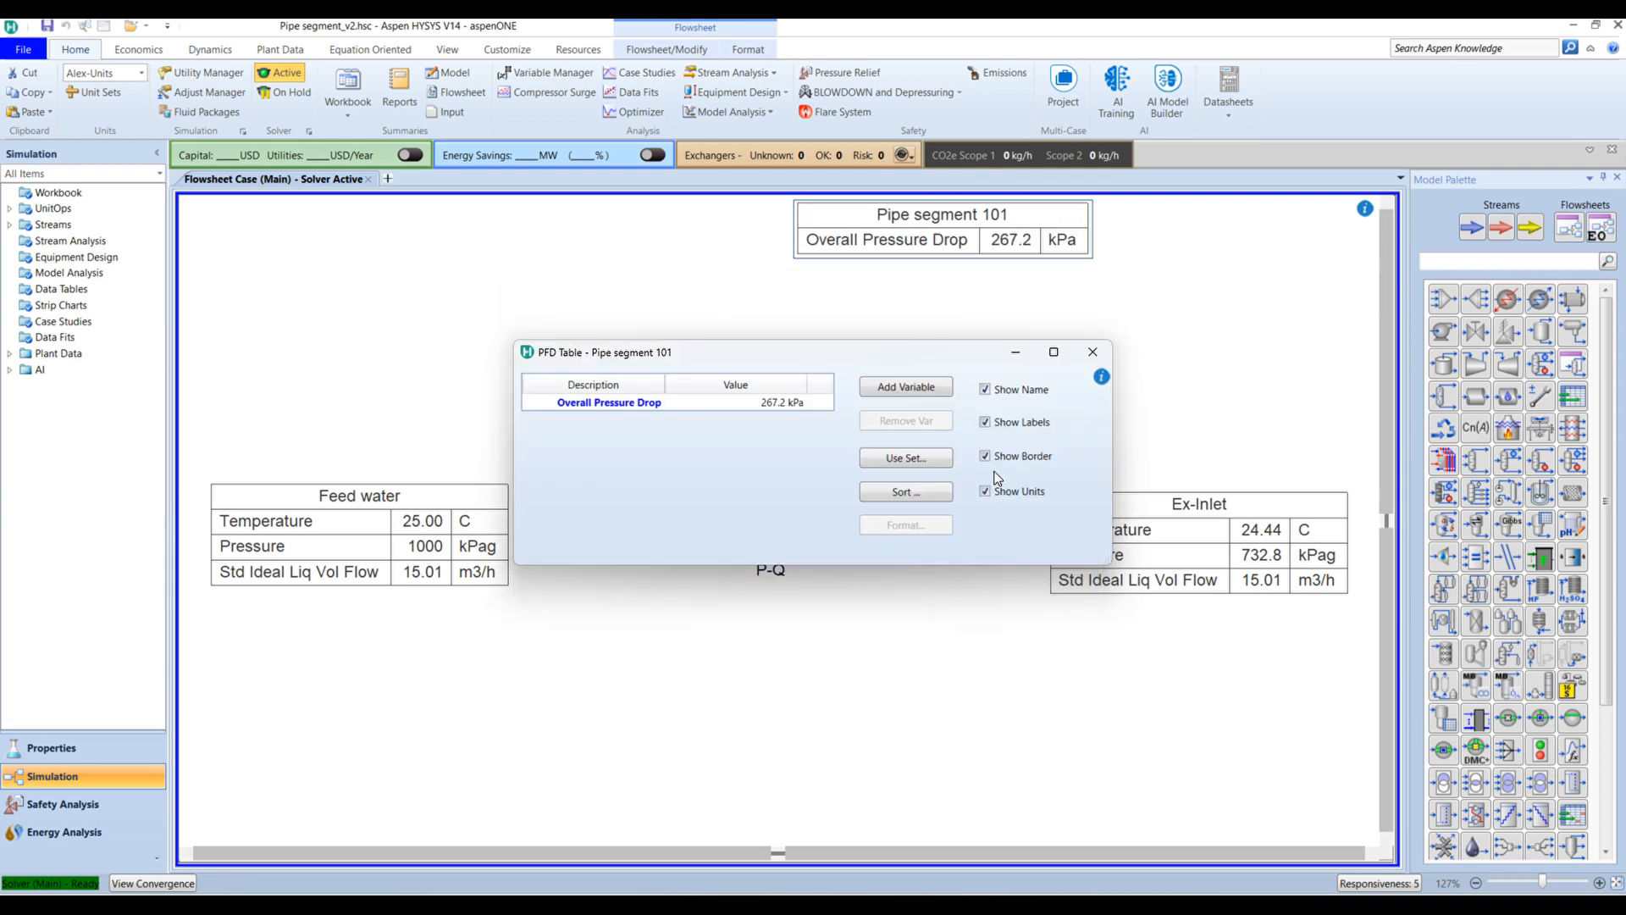
left_click(1094, 350)
left_click_drag(847, 341, 787, 377)
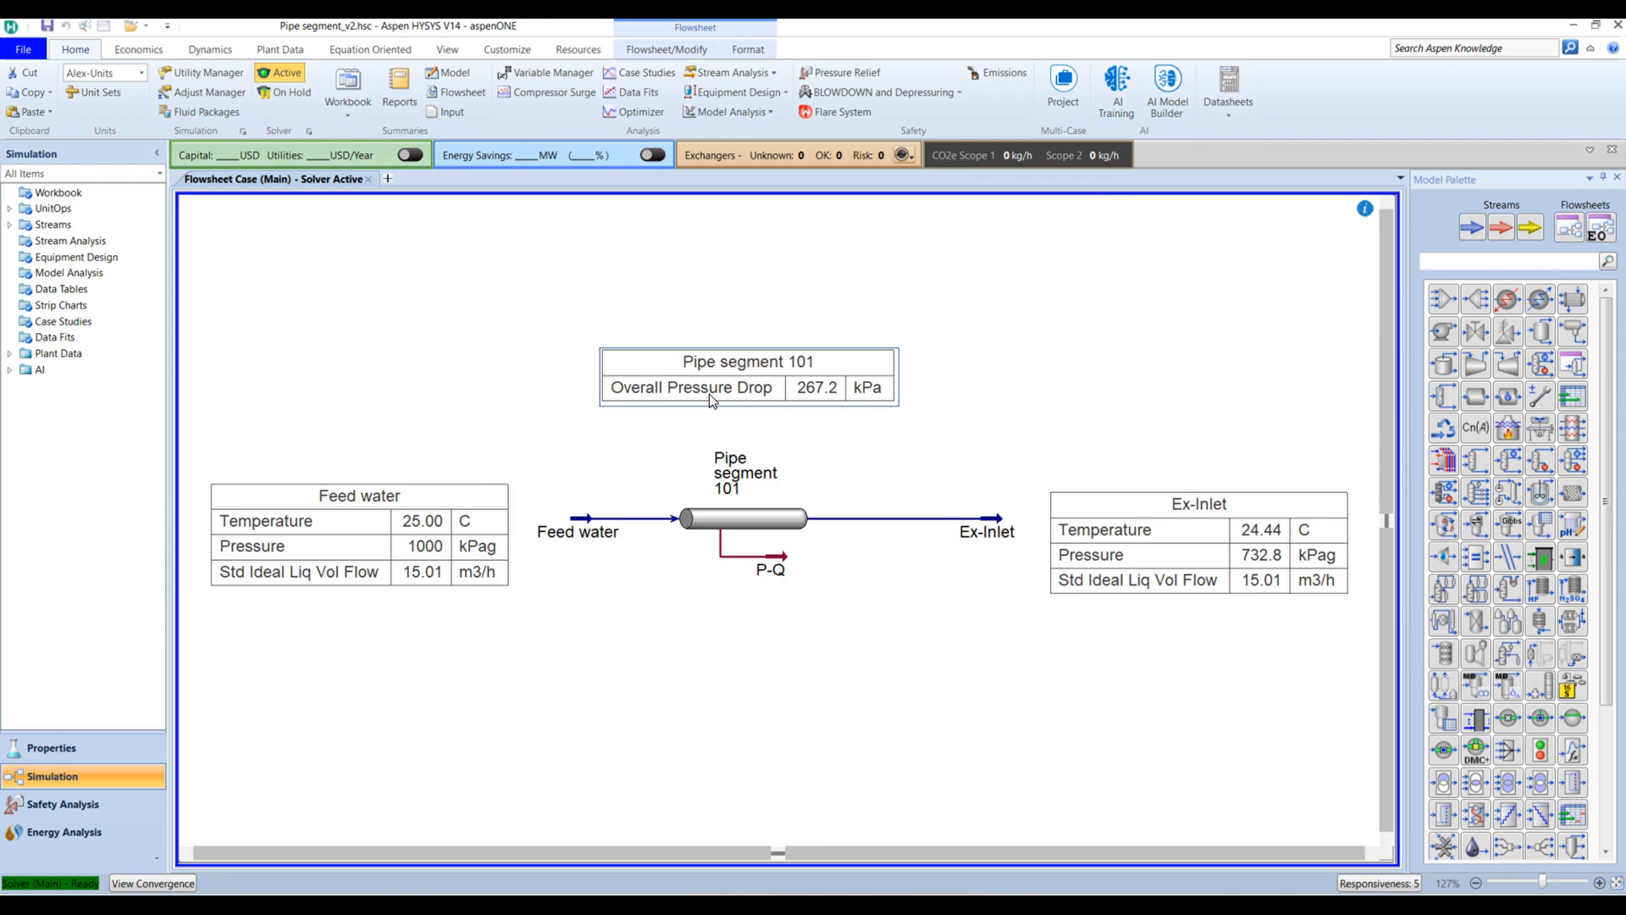
double_click(809, 385)
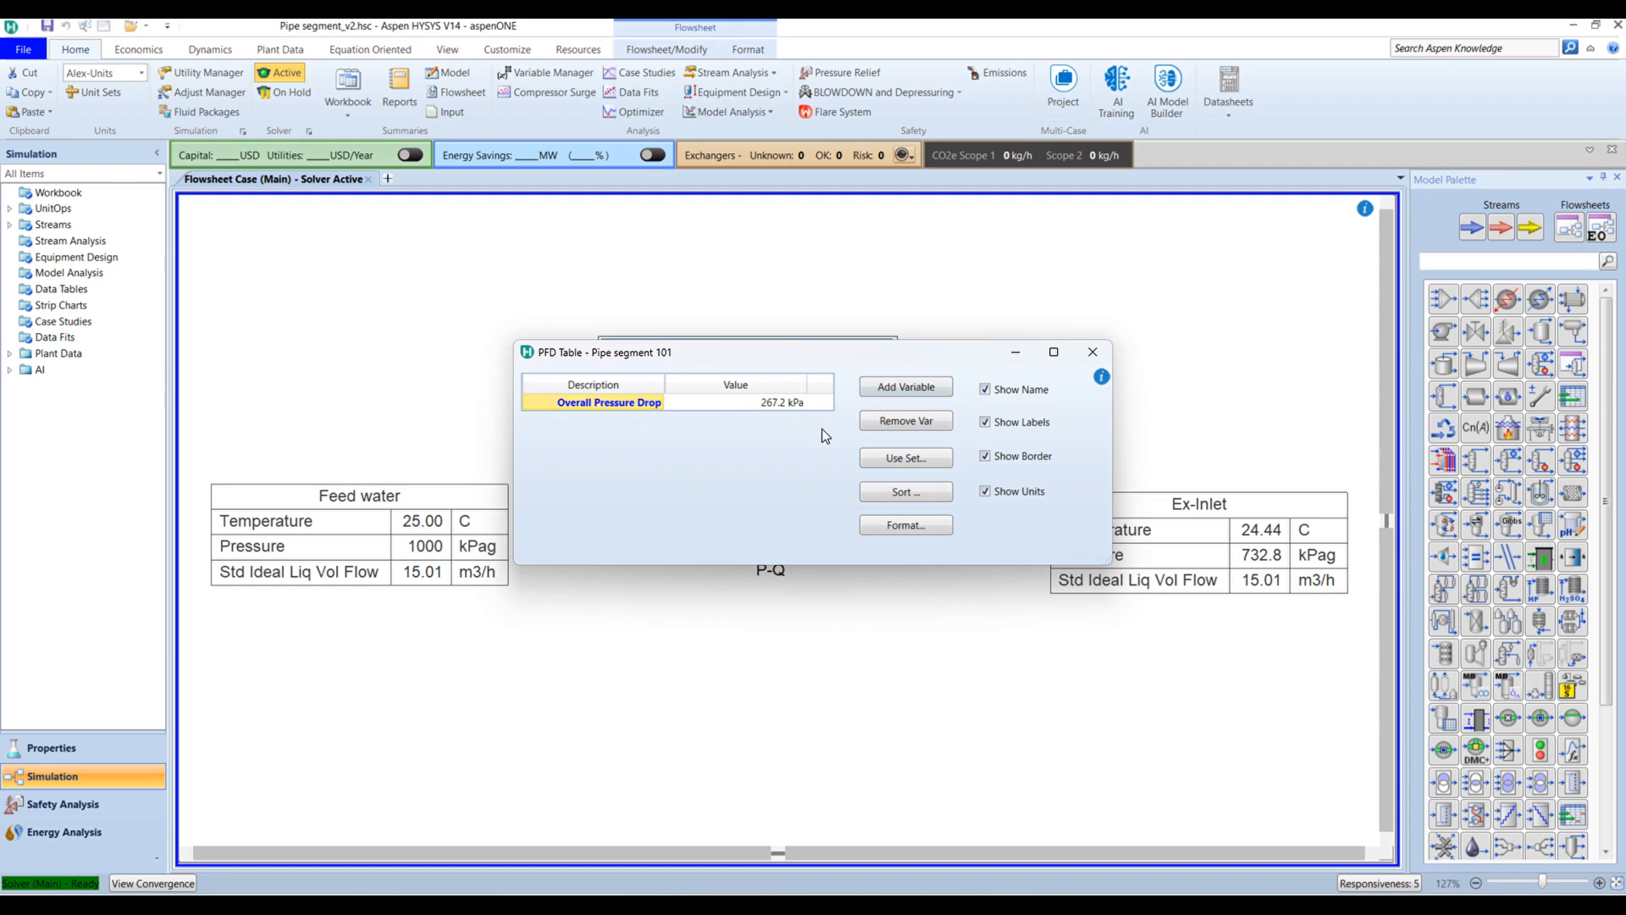
Step: Add Feed Temperature (25.00 C) to the pipe table's variables
left_click(921, 390)
type("tem")
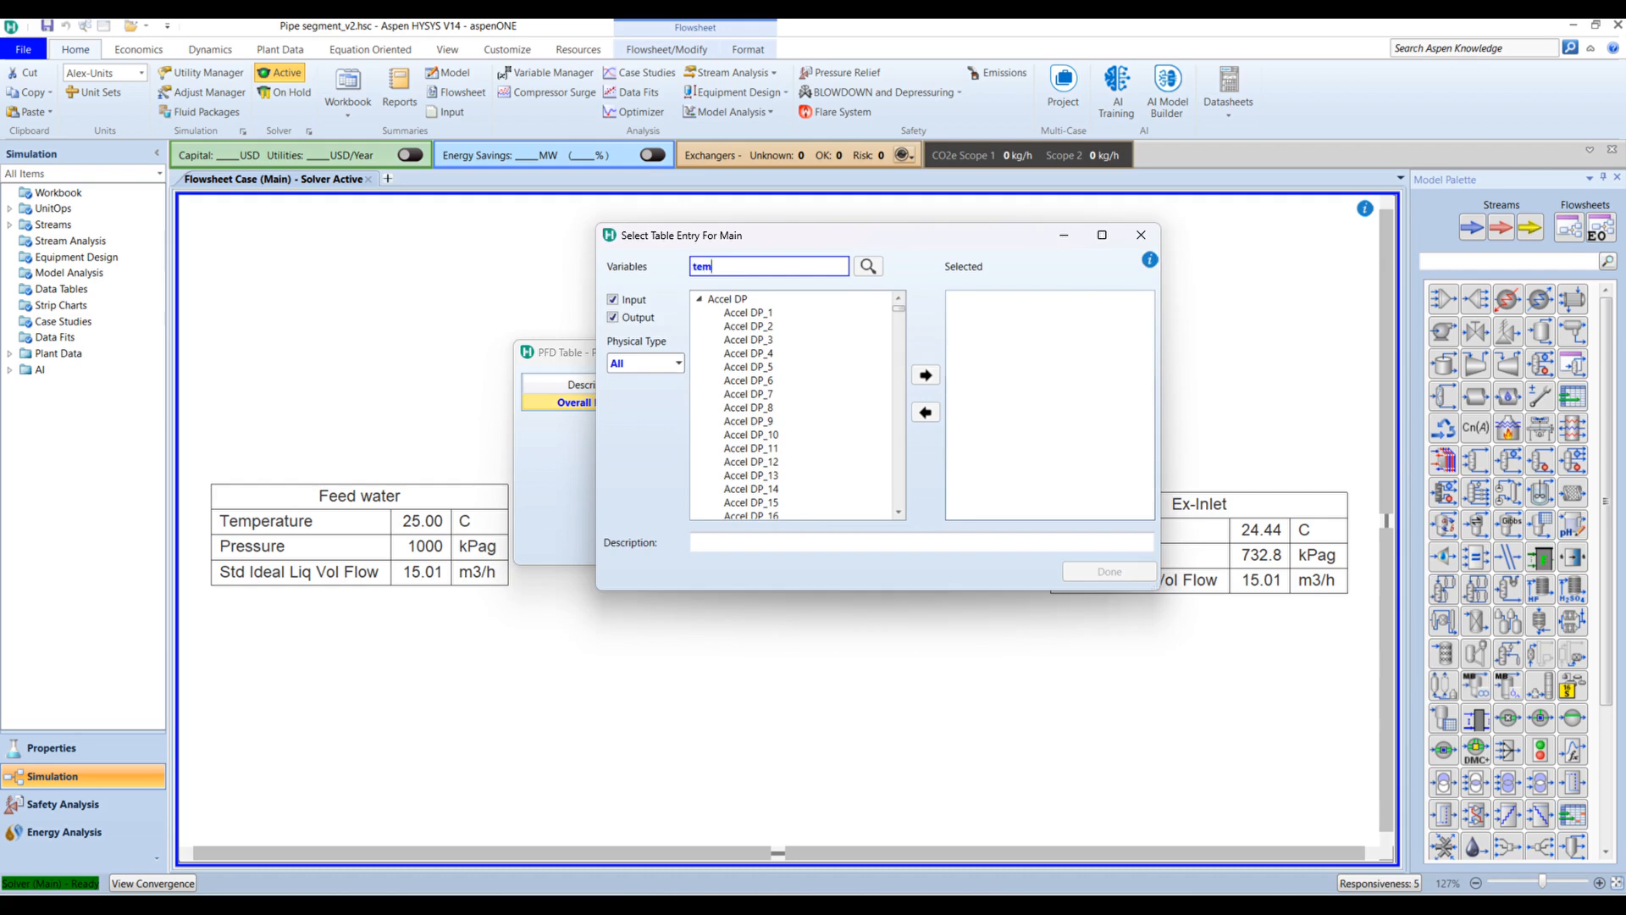
type("p")
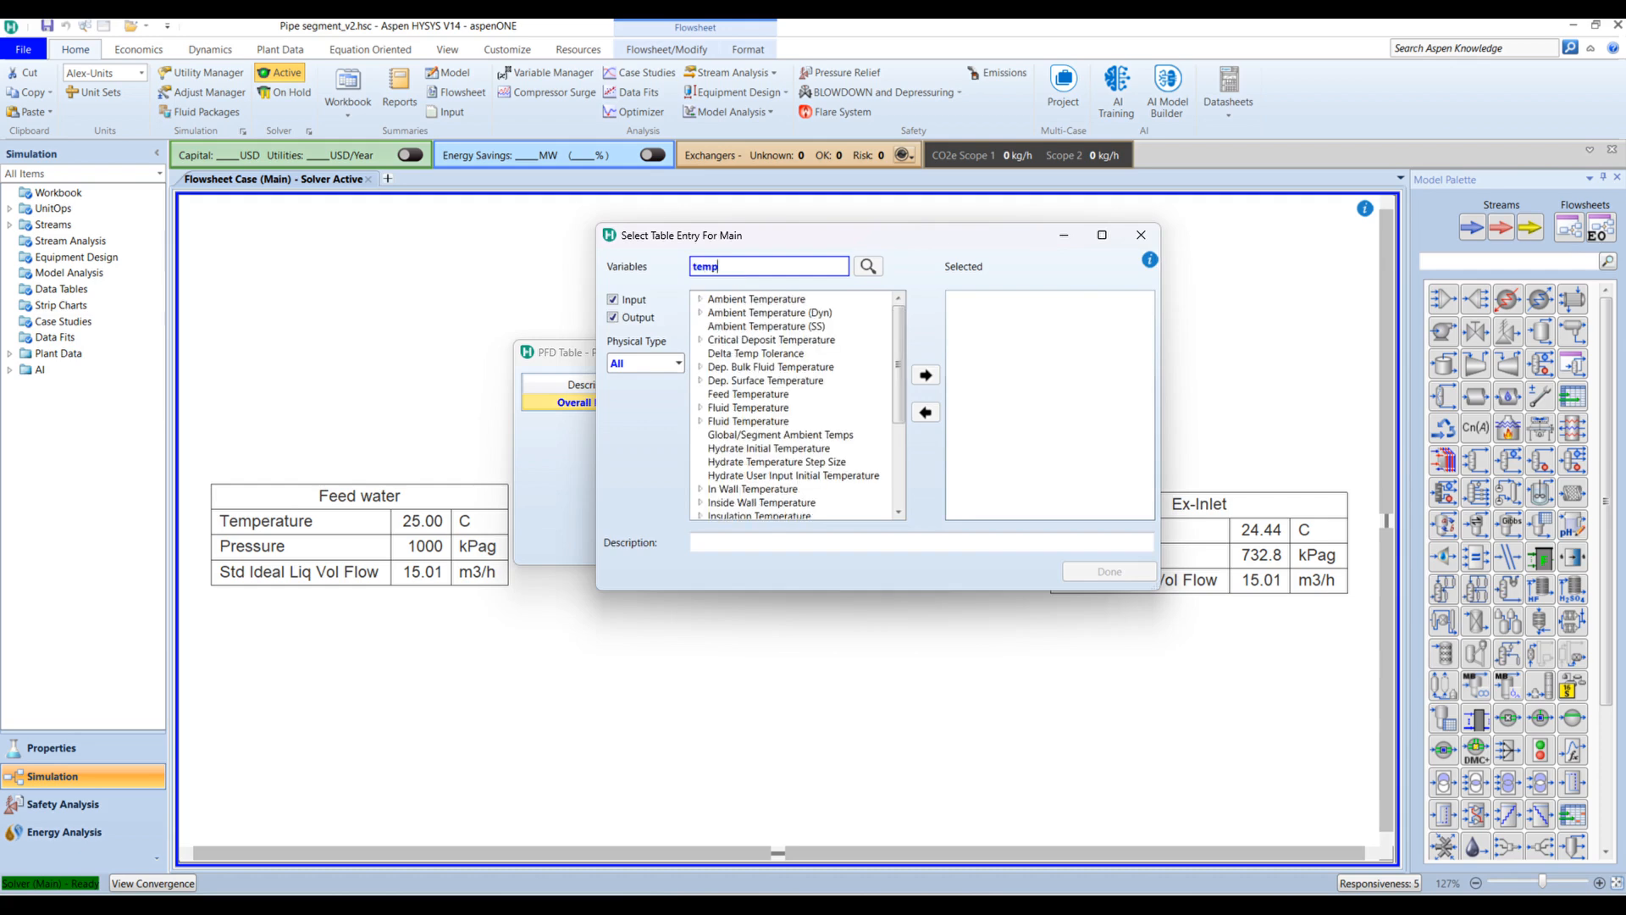
left_click(747, 395)
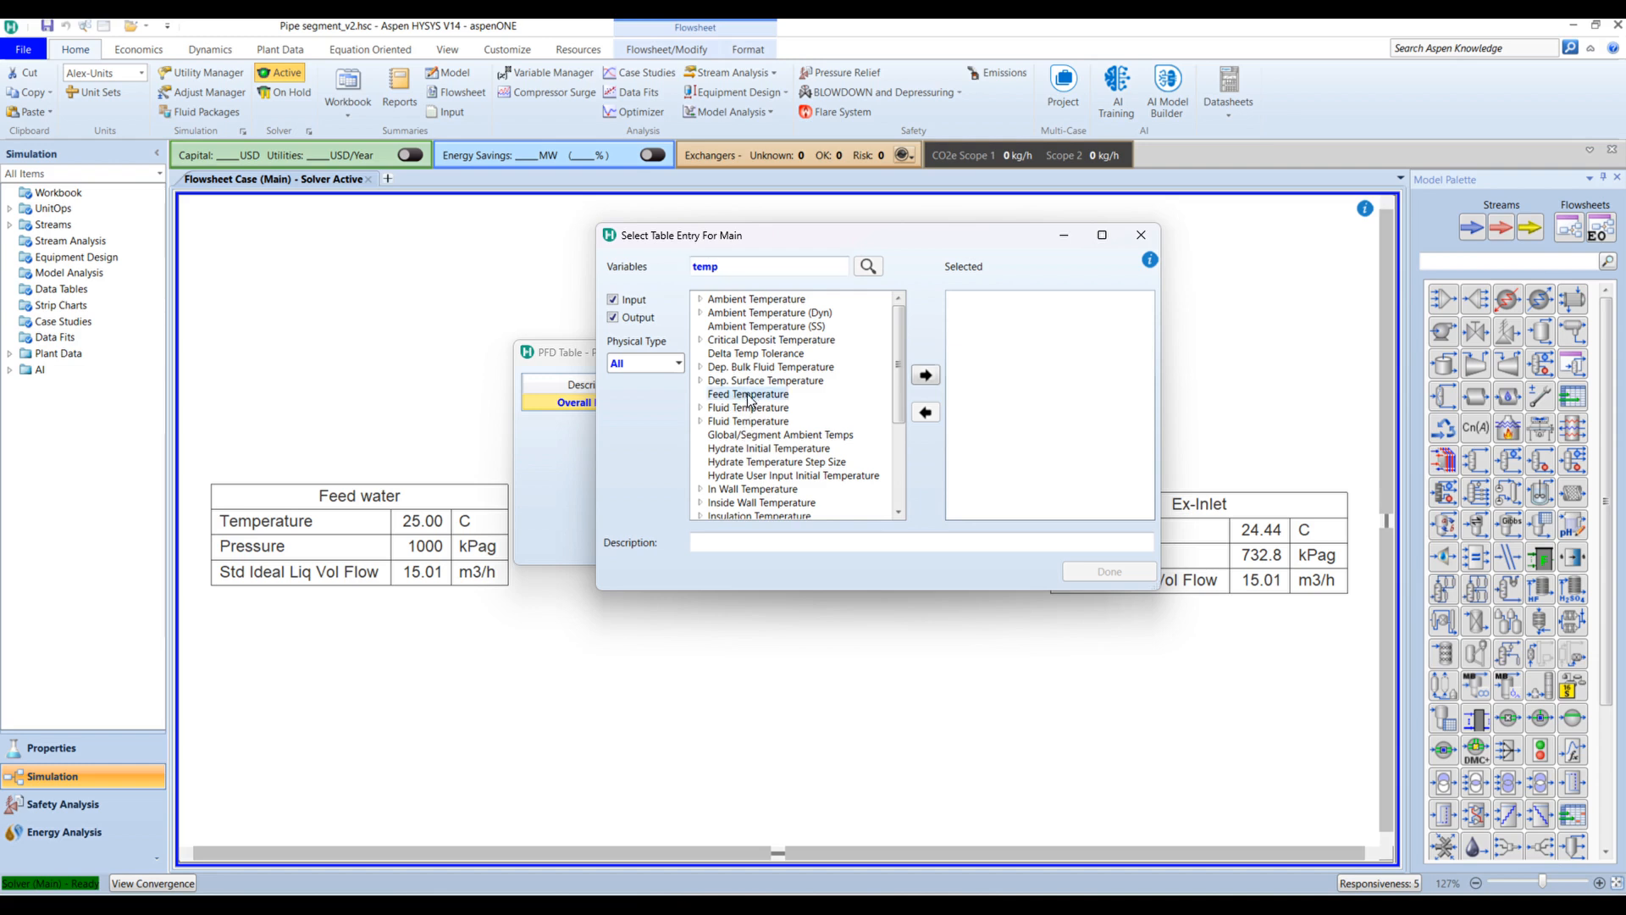
left_click(925, 374)
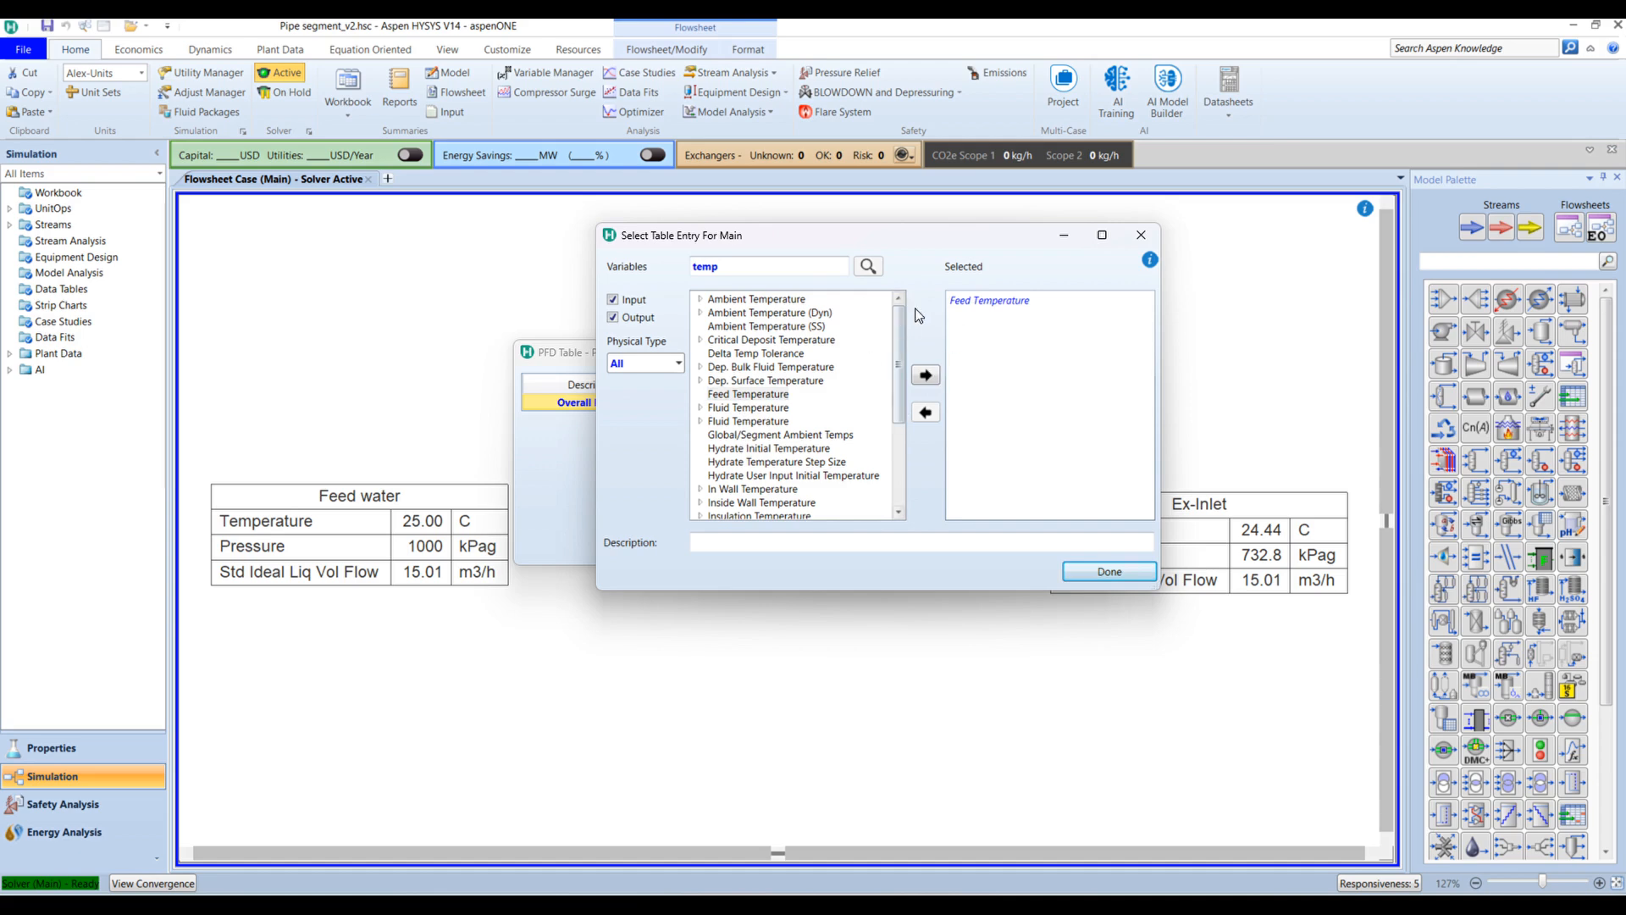
Step: Add Product Temperature (24.44 C) and move the table higher above the pipe
double_click(753, 266)
key("BackSpace")
type("produc")
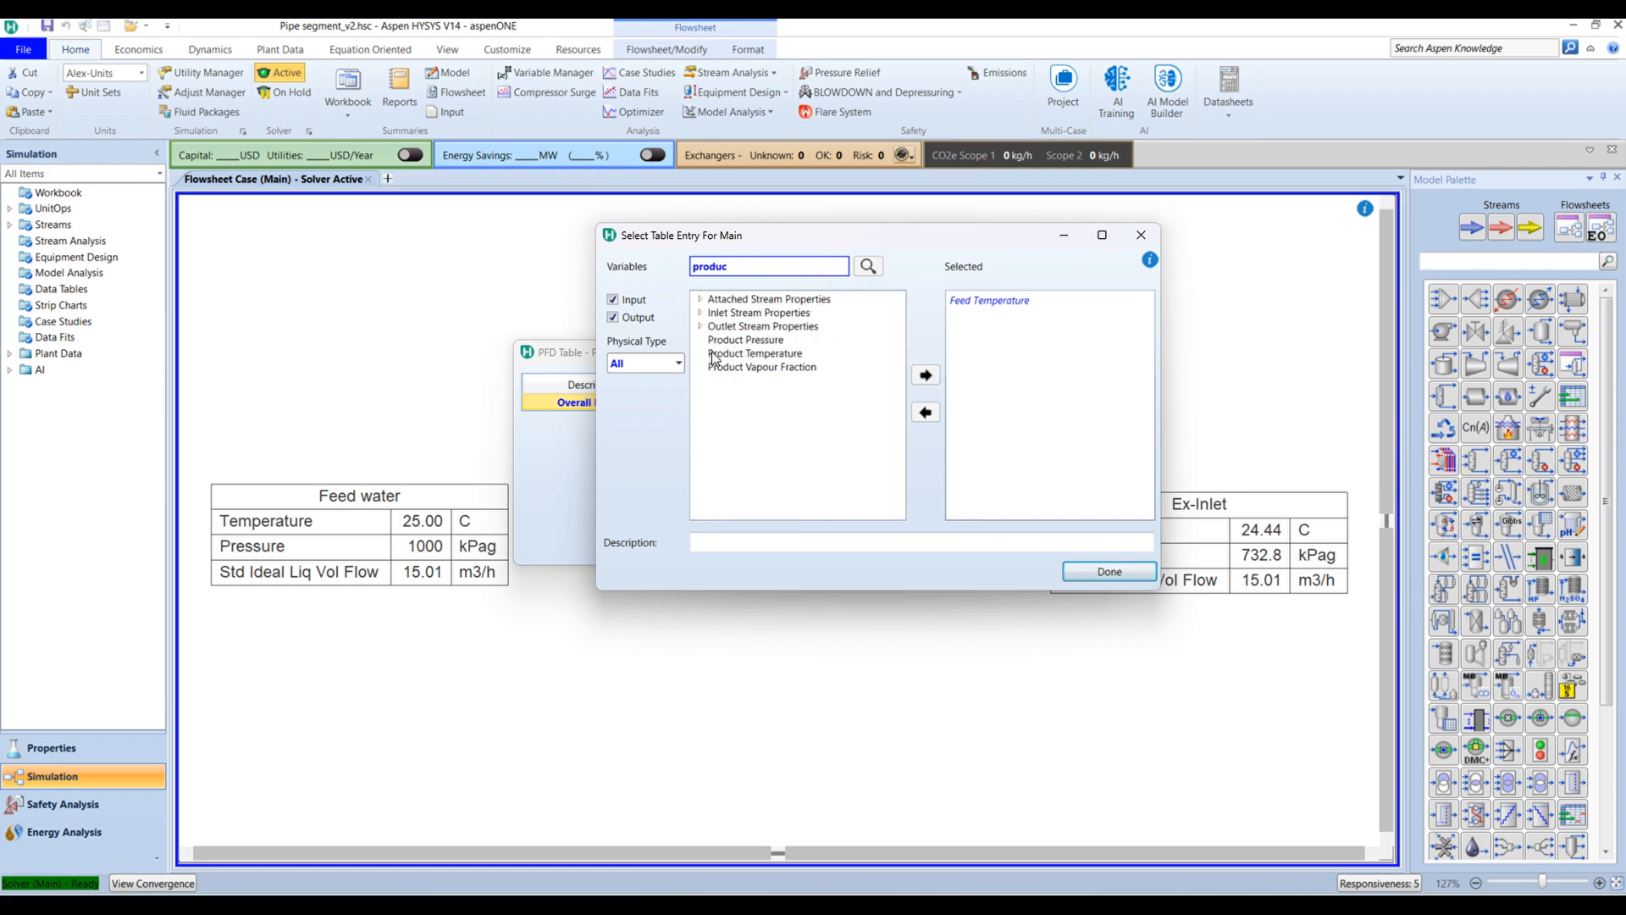
left_click(729, 341)
left_click(800, 355)
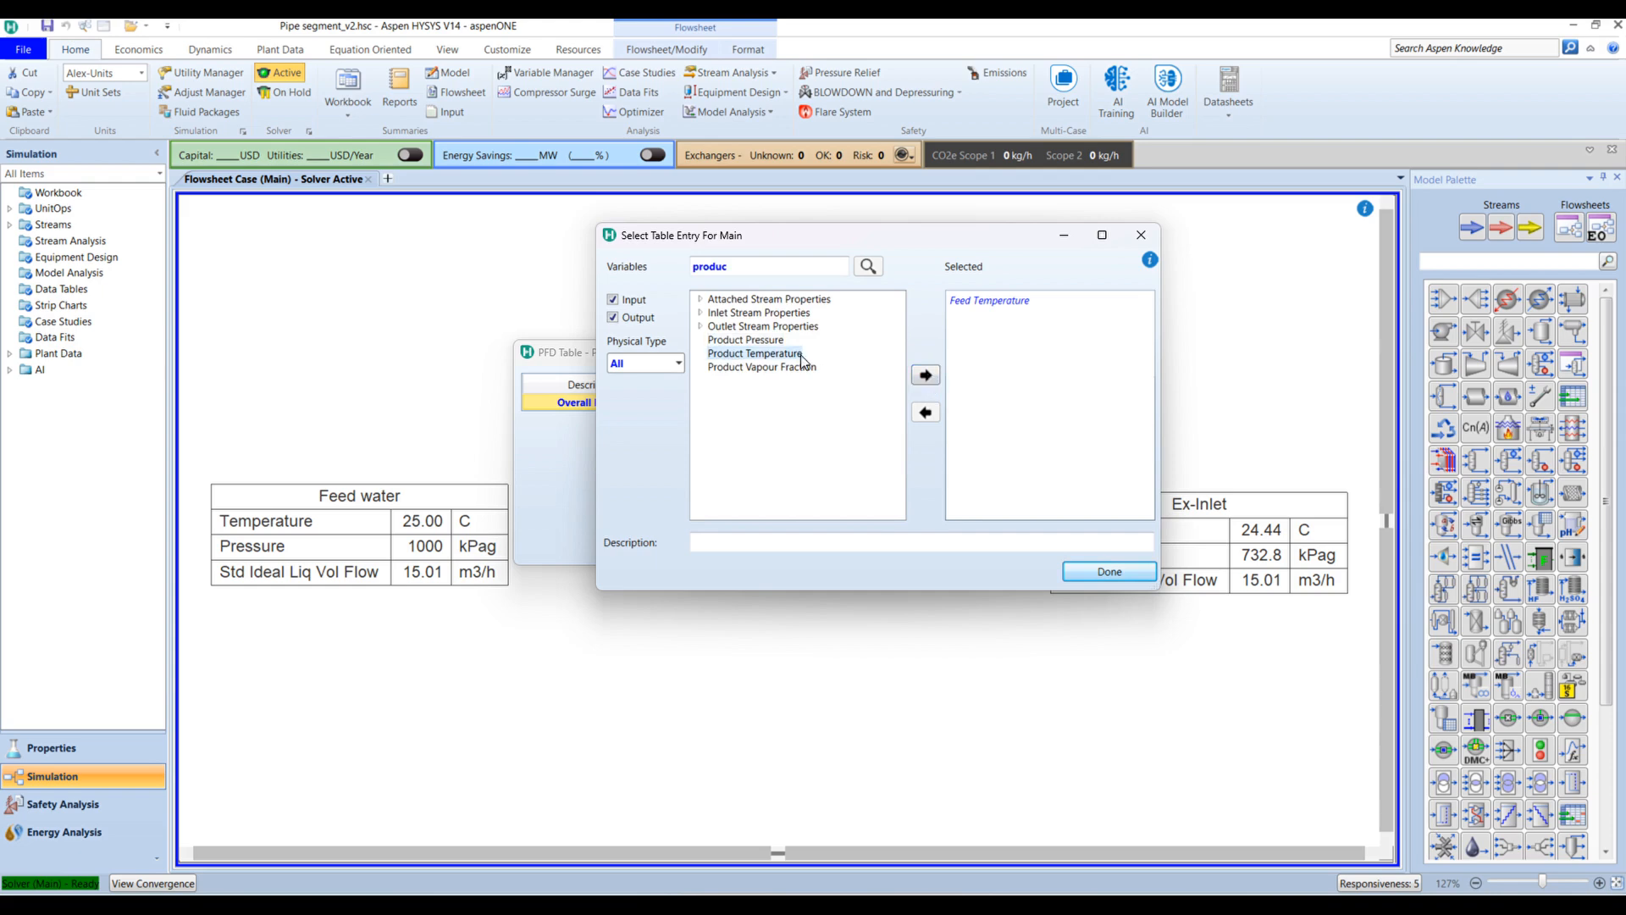
left_click(926, 375)
left_click(1092, 572)
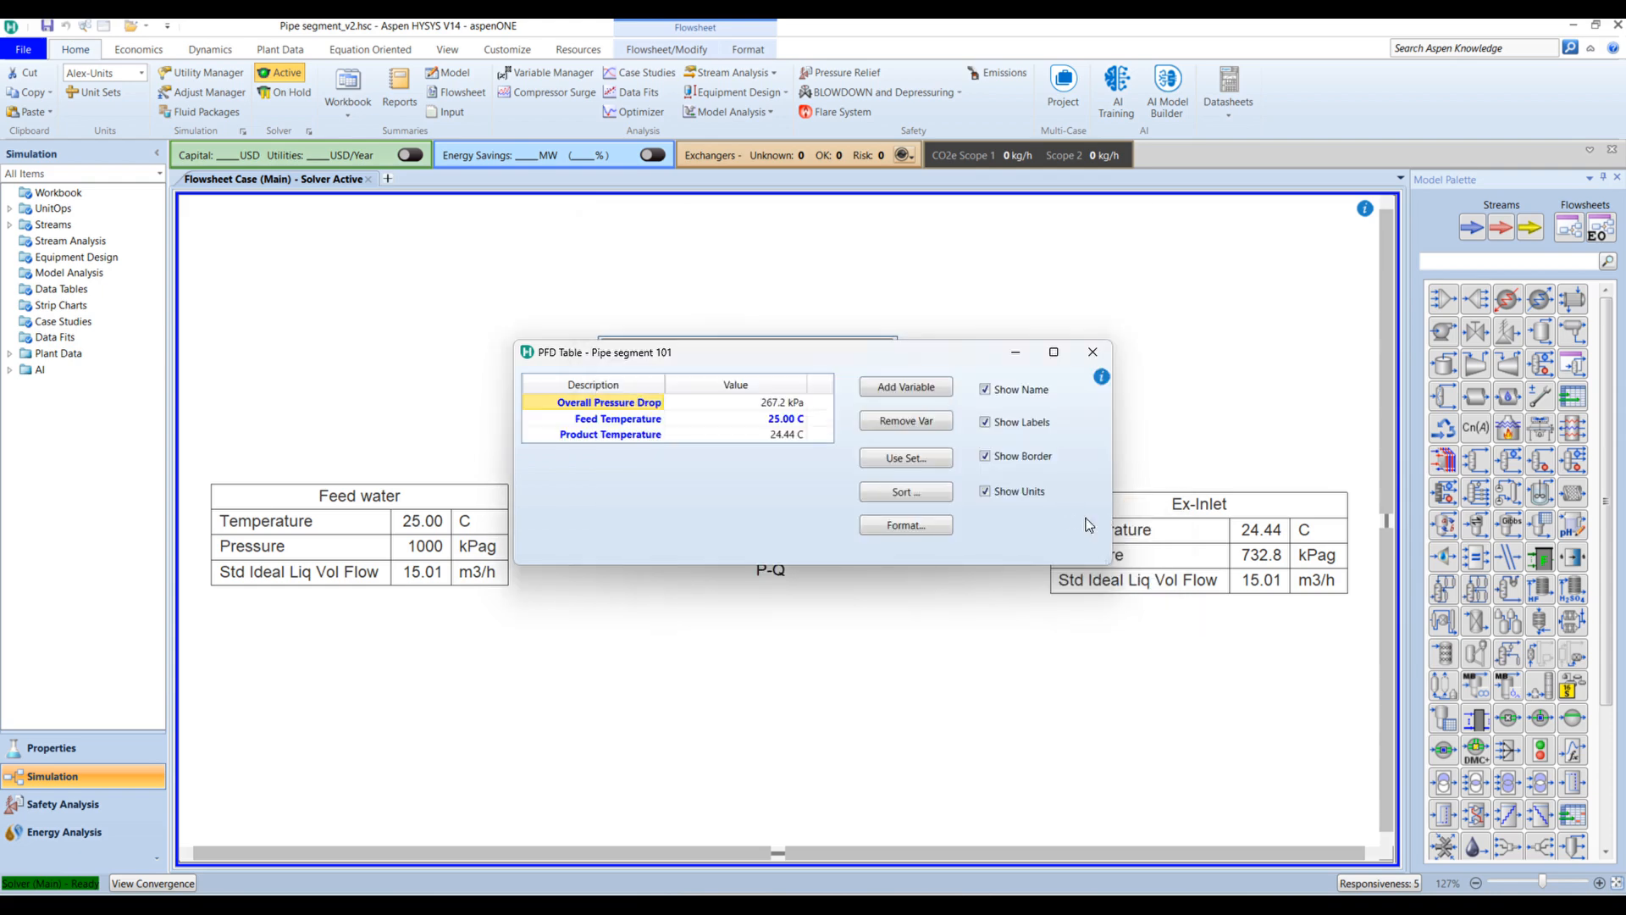
left_click(1092, 352)
left_click_drag(825, 377, 831, 316)
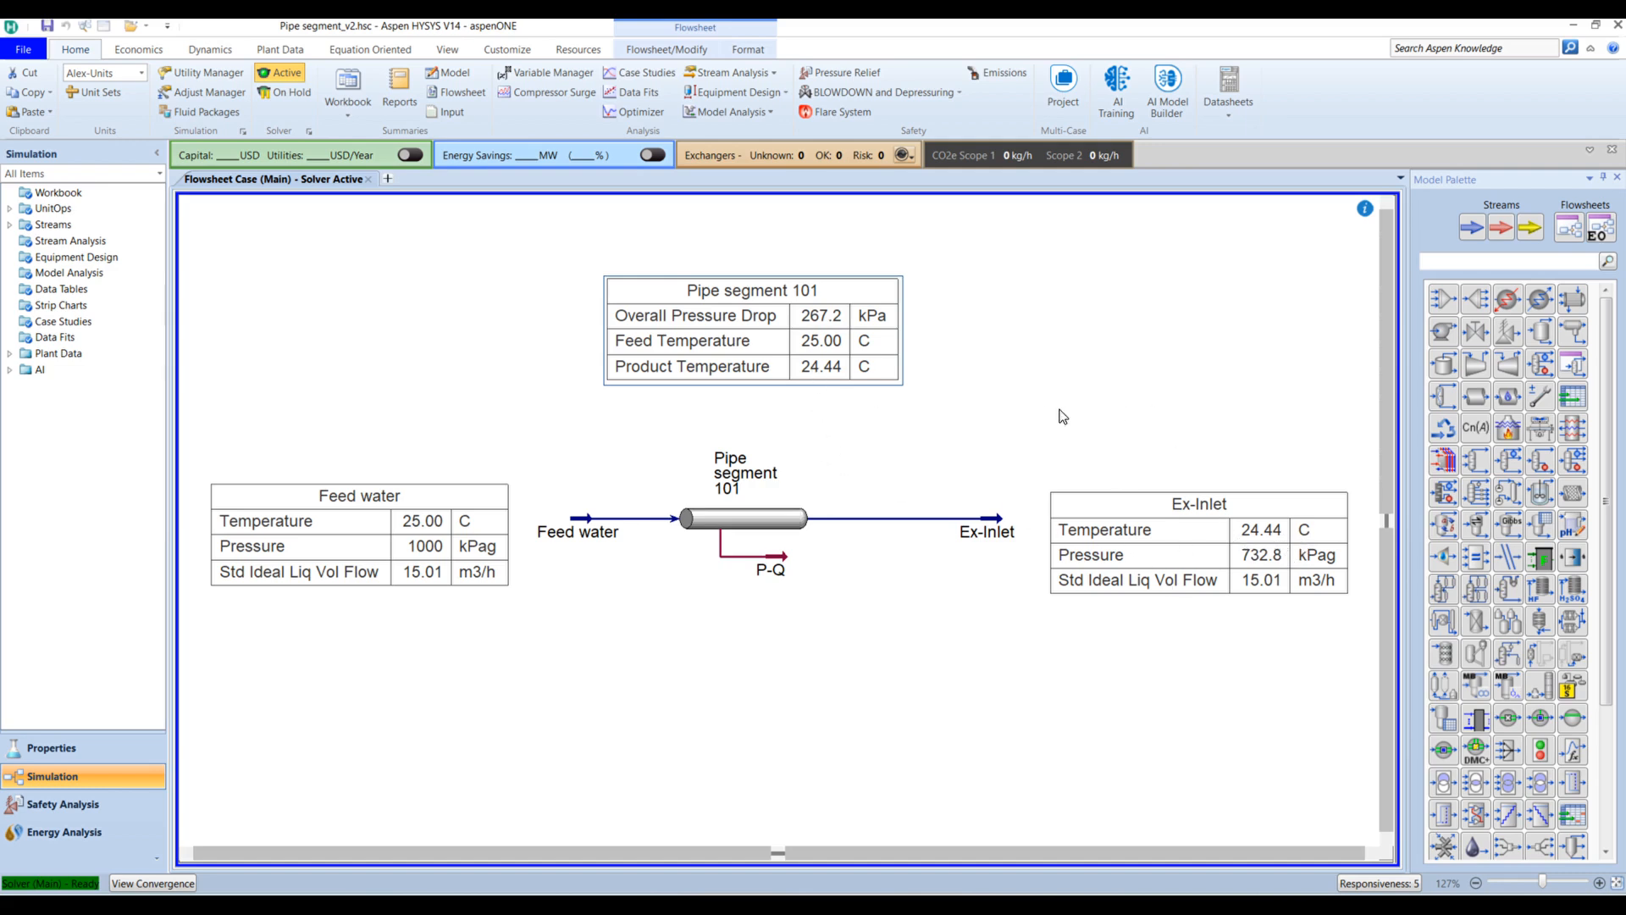
Step: Open Pipe segment 101's properties and position the window right of the flowsheet
left_click_drag(766, 353, 773, 350)
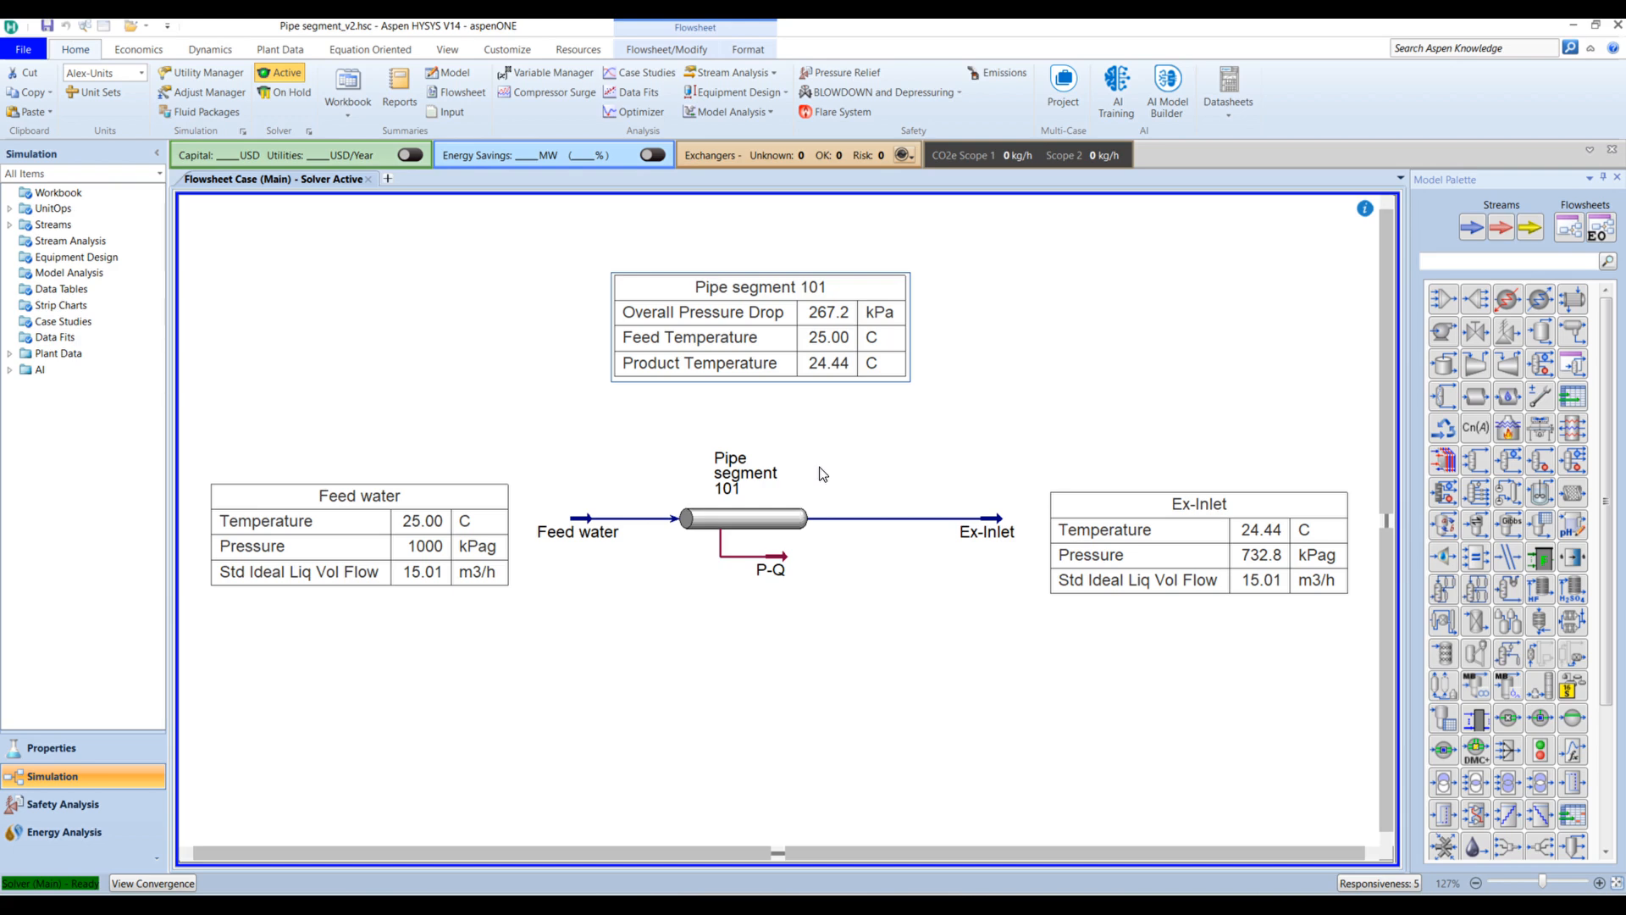
double_click(745, 528)
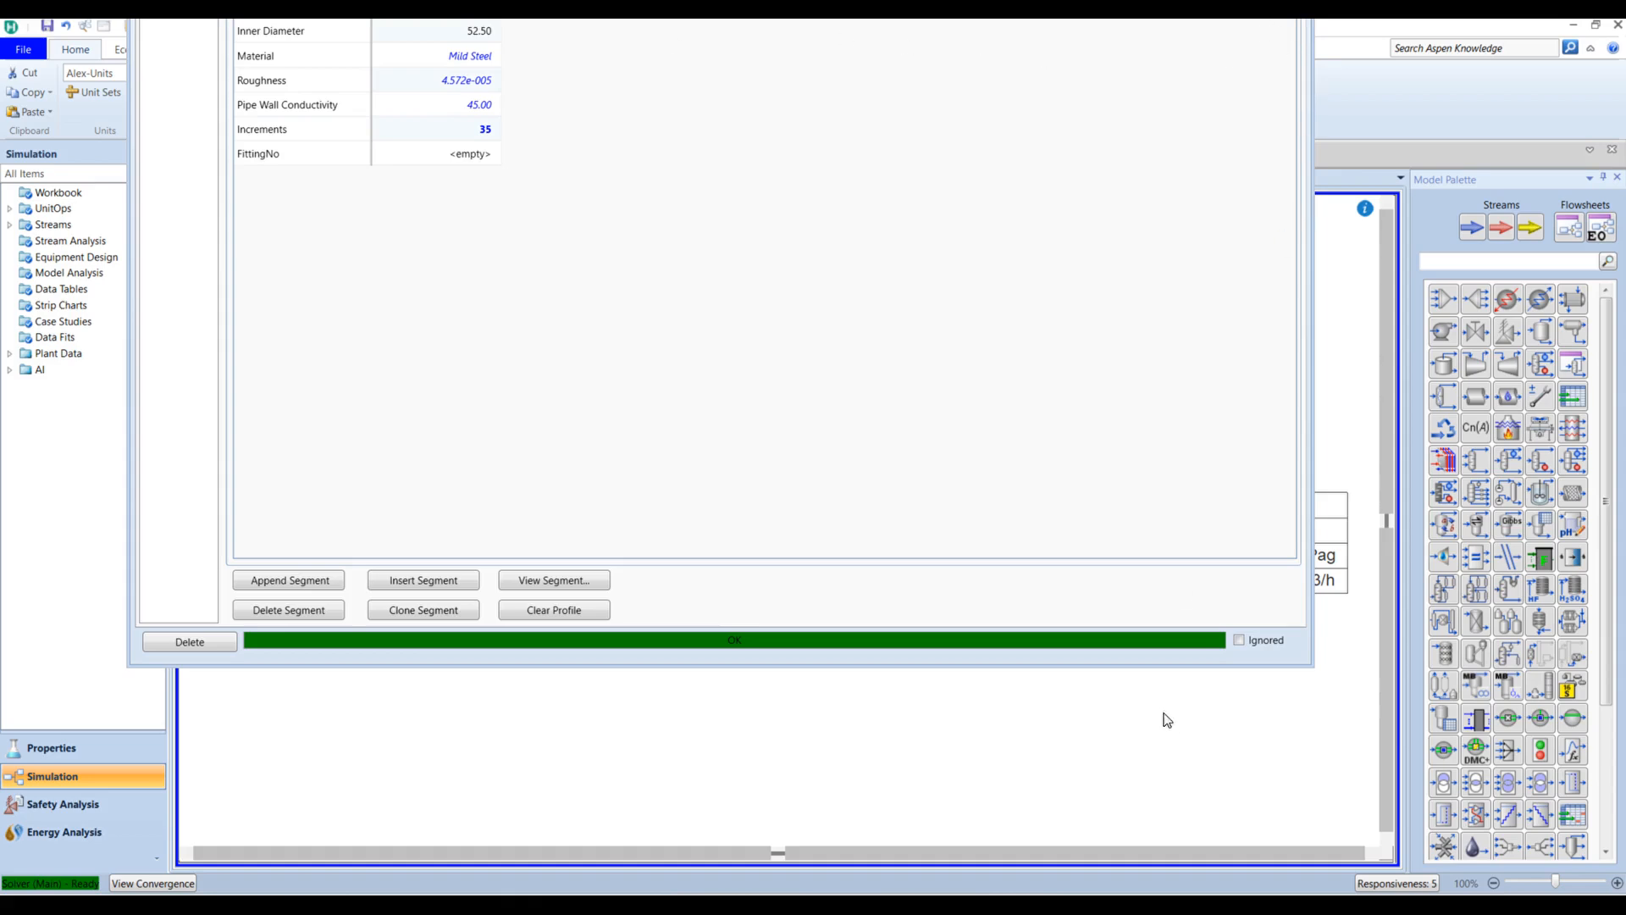
left_click_drag(1119, 667, 1120, 757)
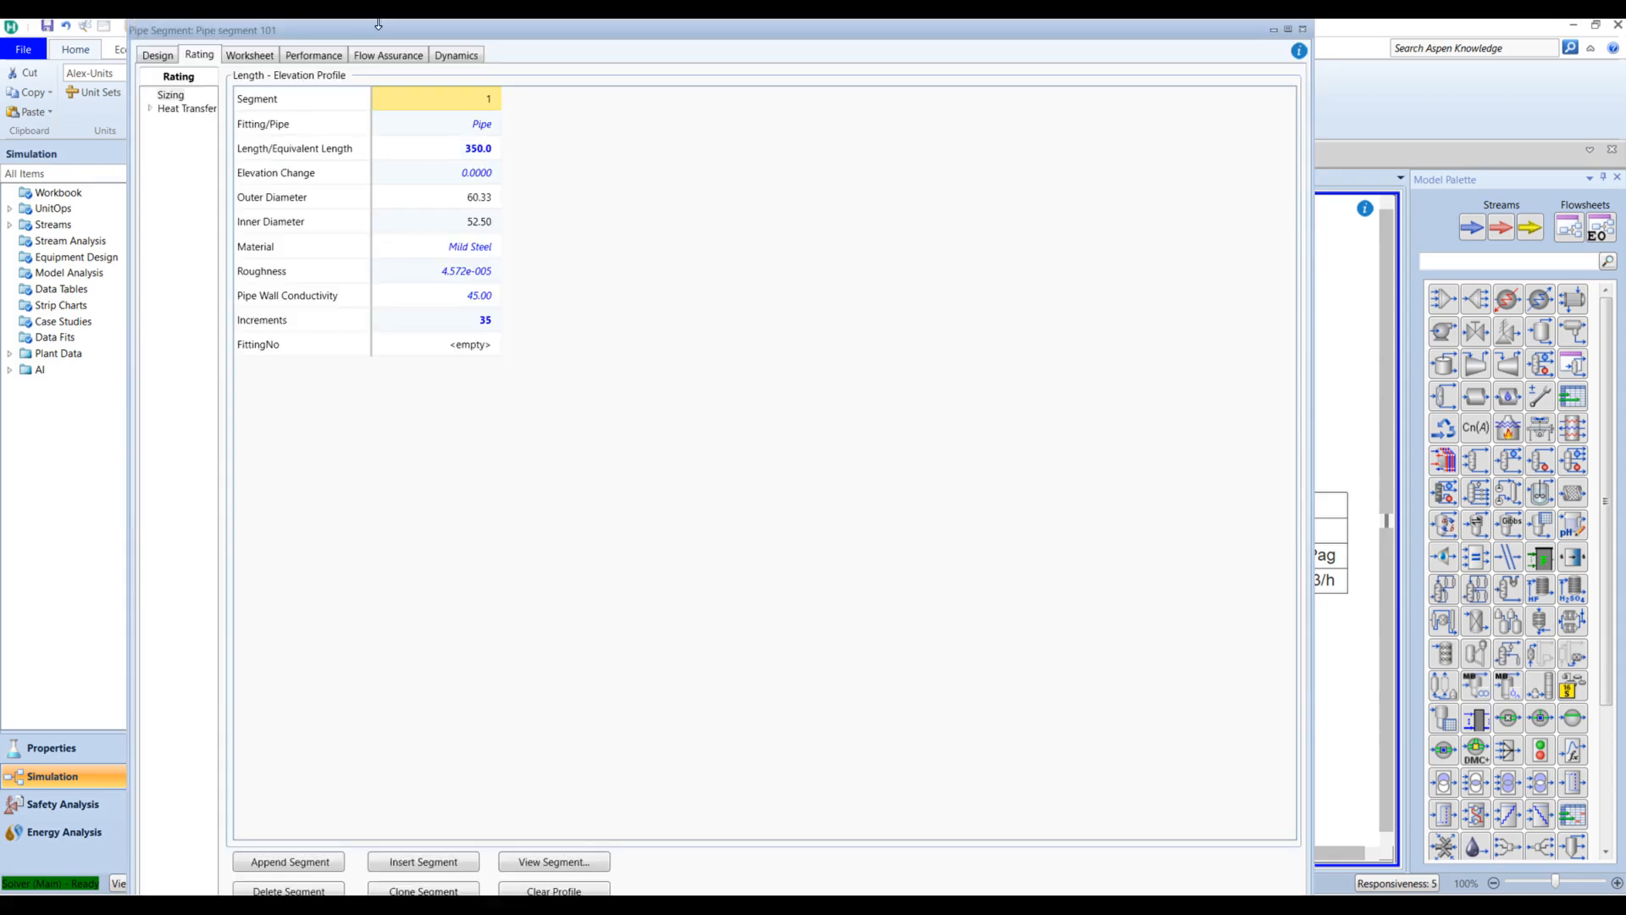
double_click(212, 32)
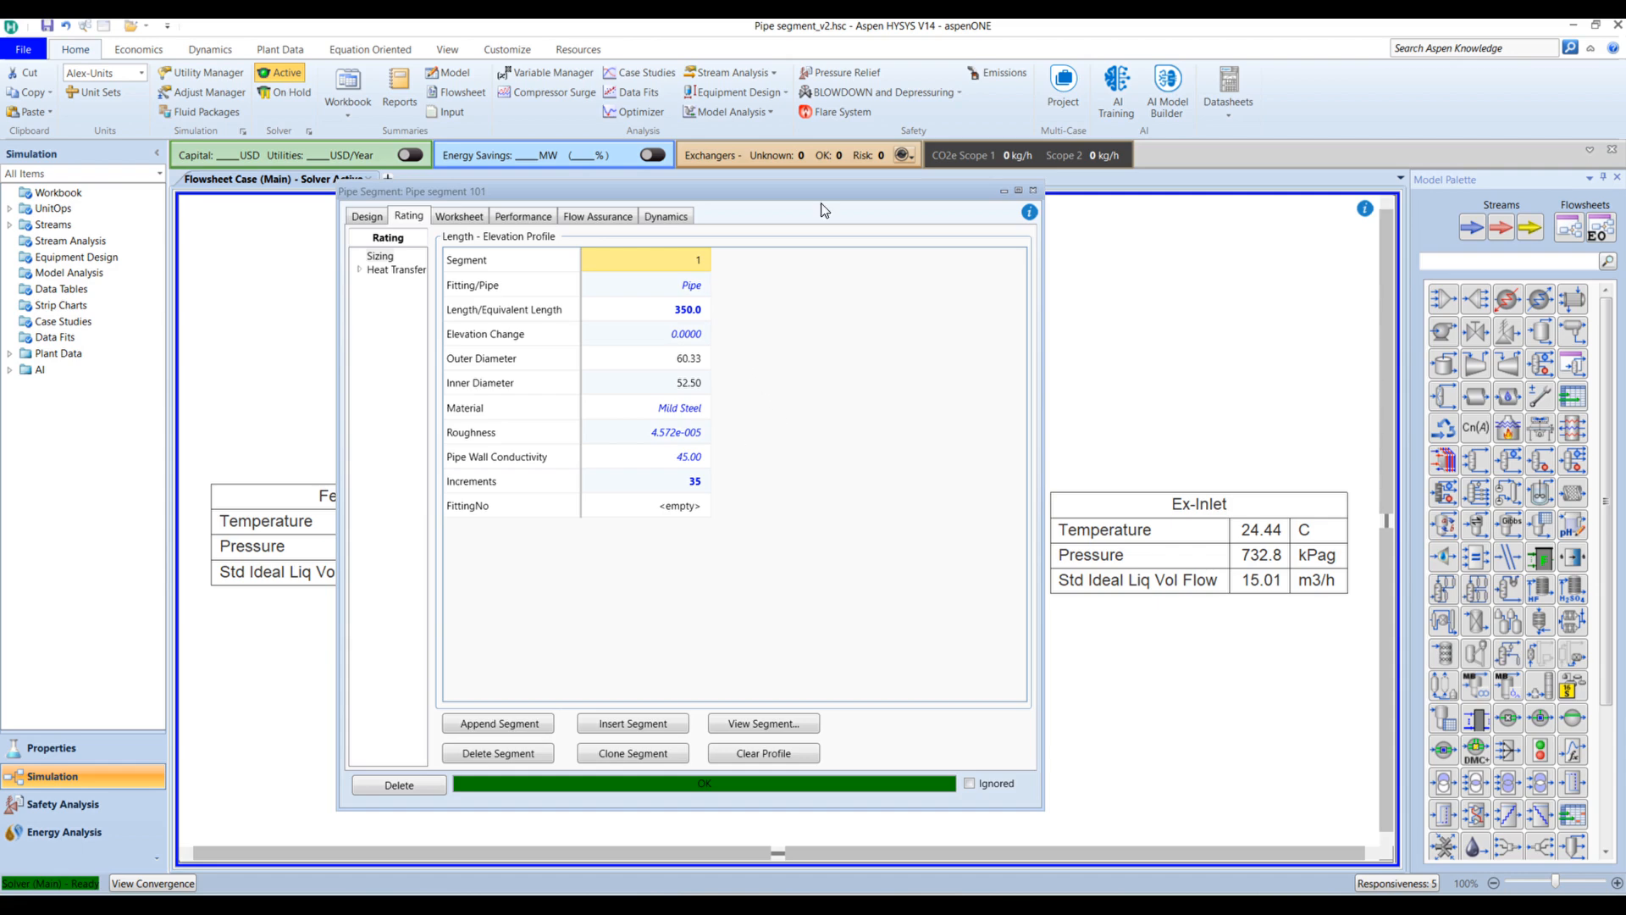
left_click_drag(825, 195, 1297, 235)
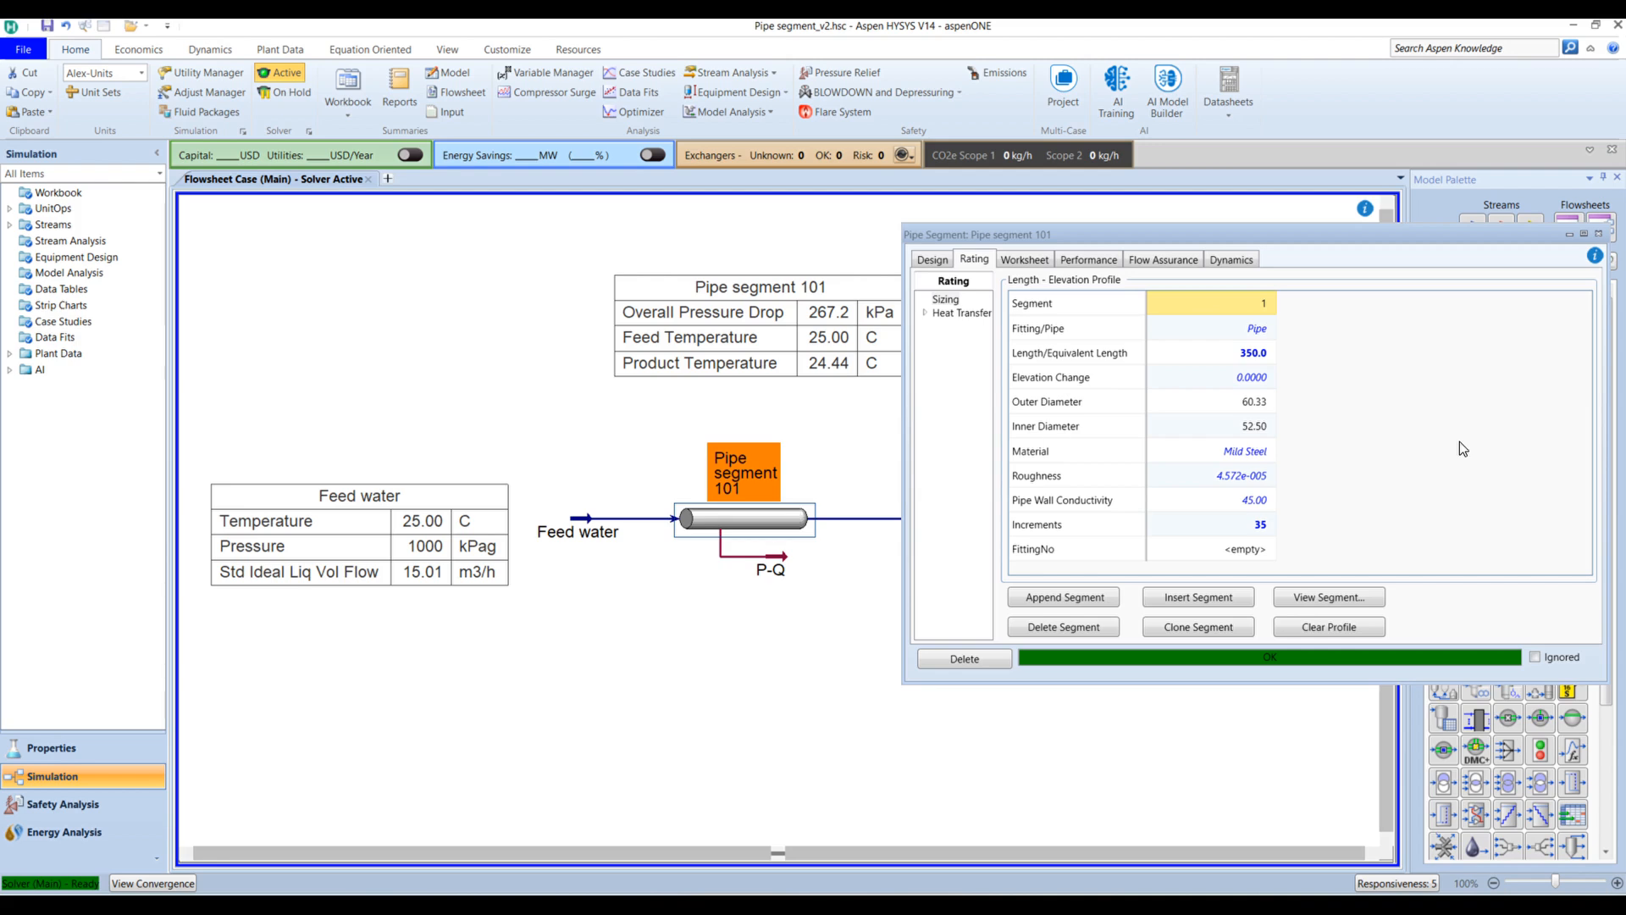
Step: Set segment 1 to 1 m length with 2 increments, and append a second segment
left_click(1267, 360)
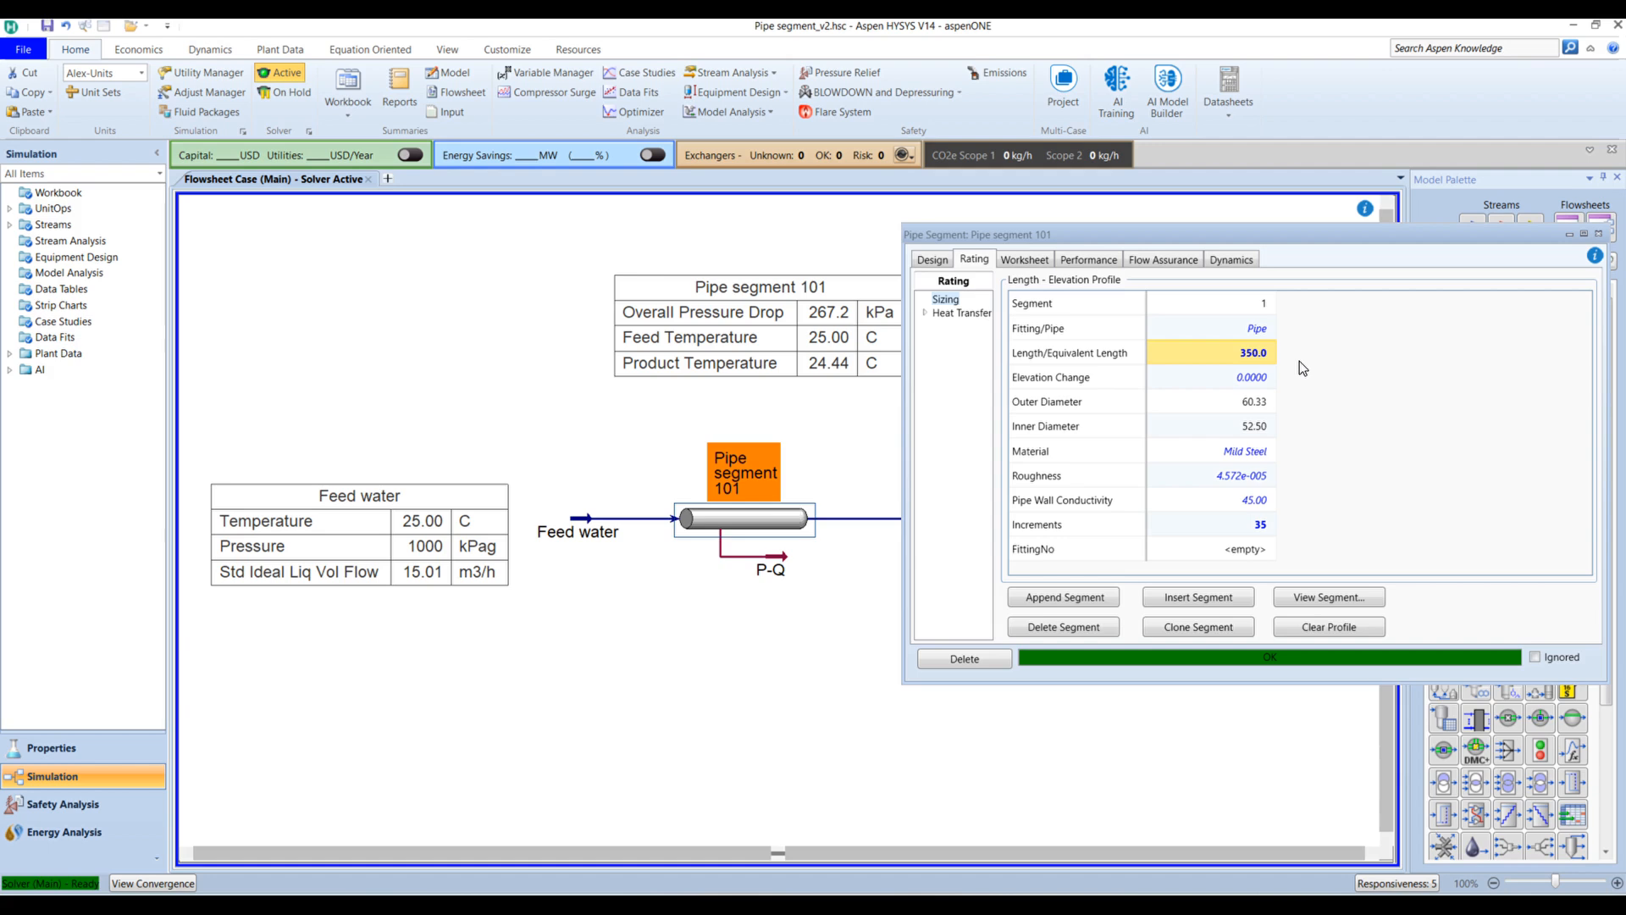
type("1")
key("Return")
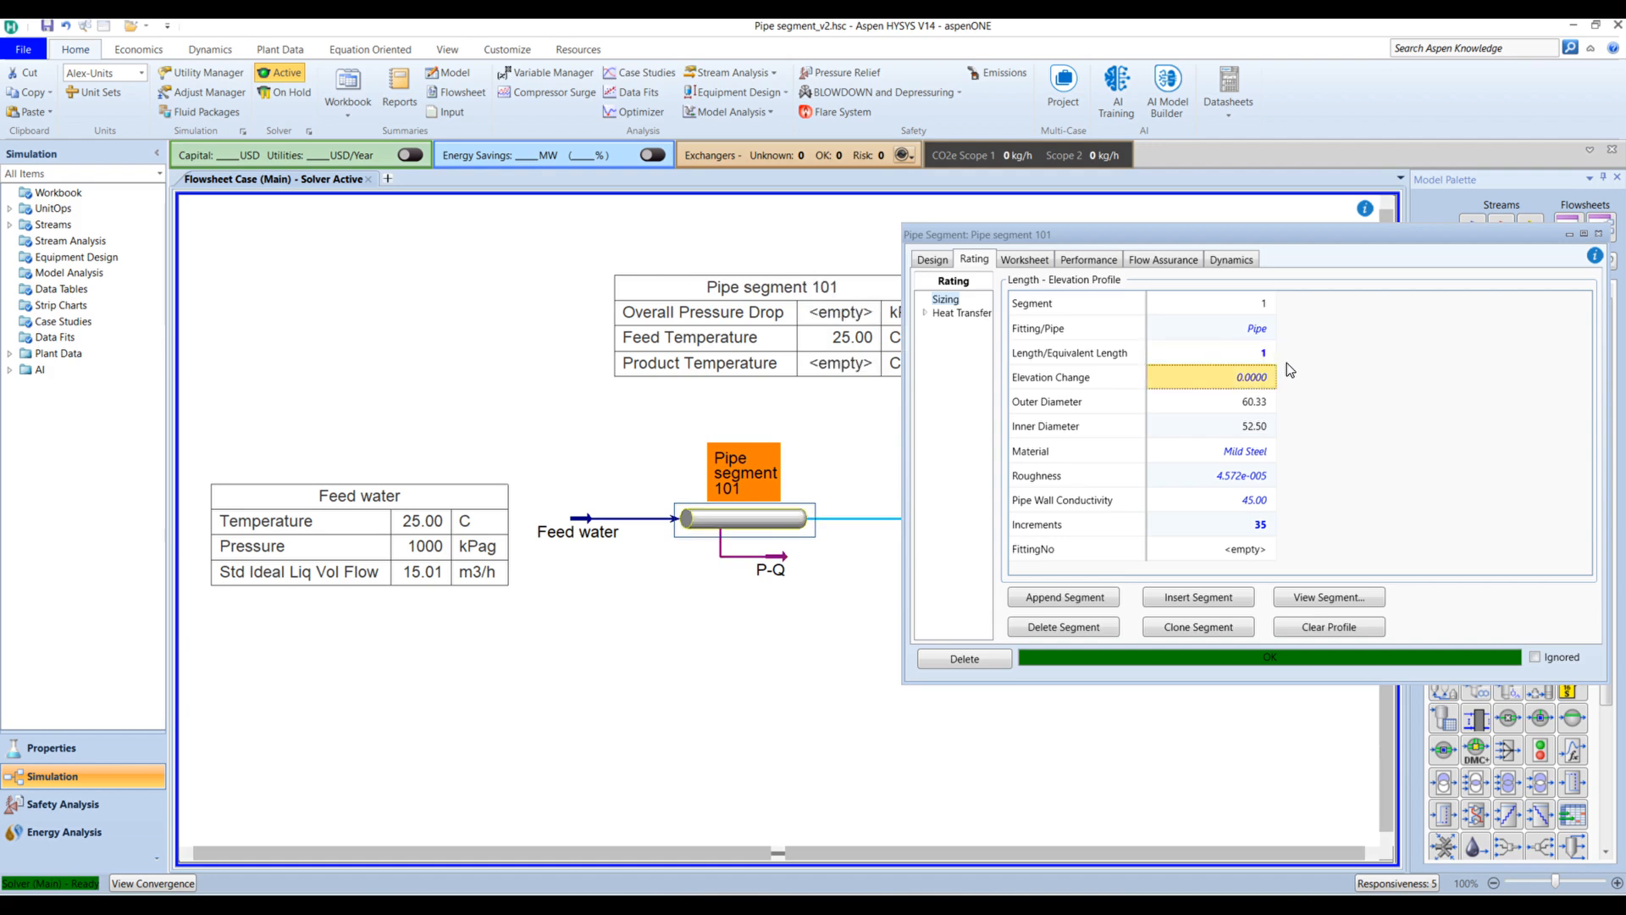
left_click(1258, 527)
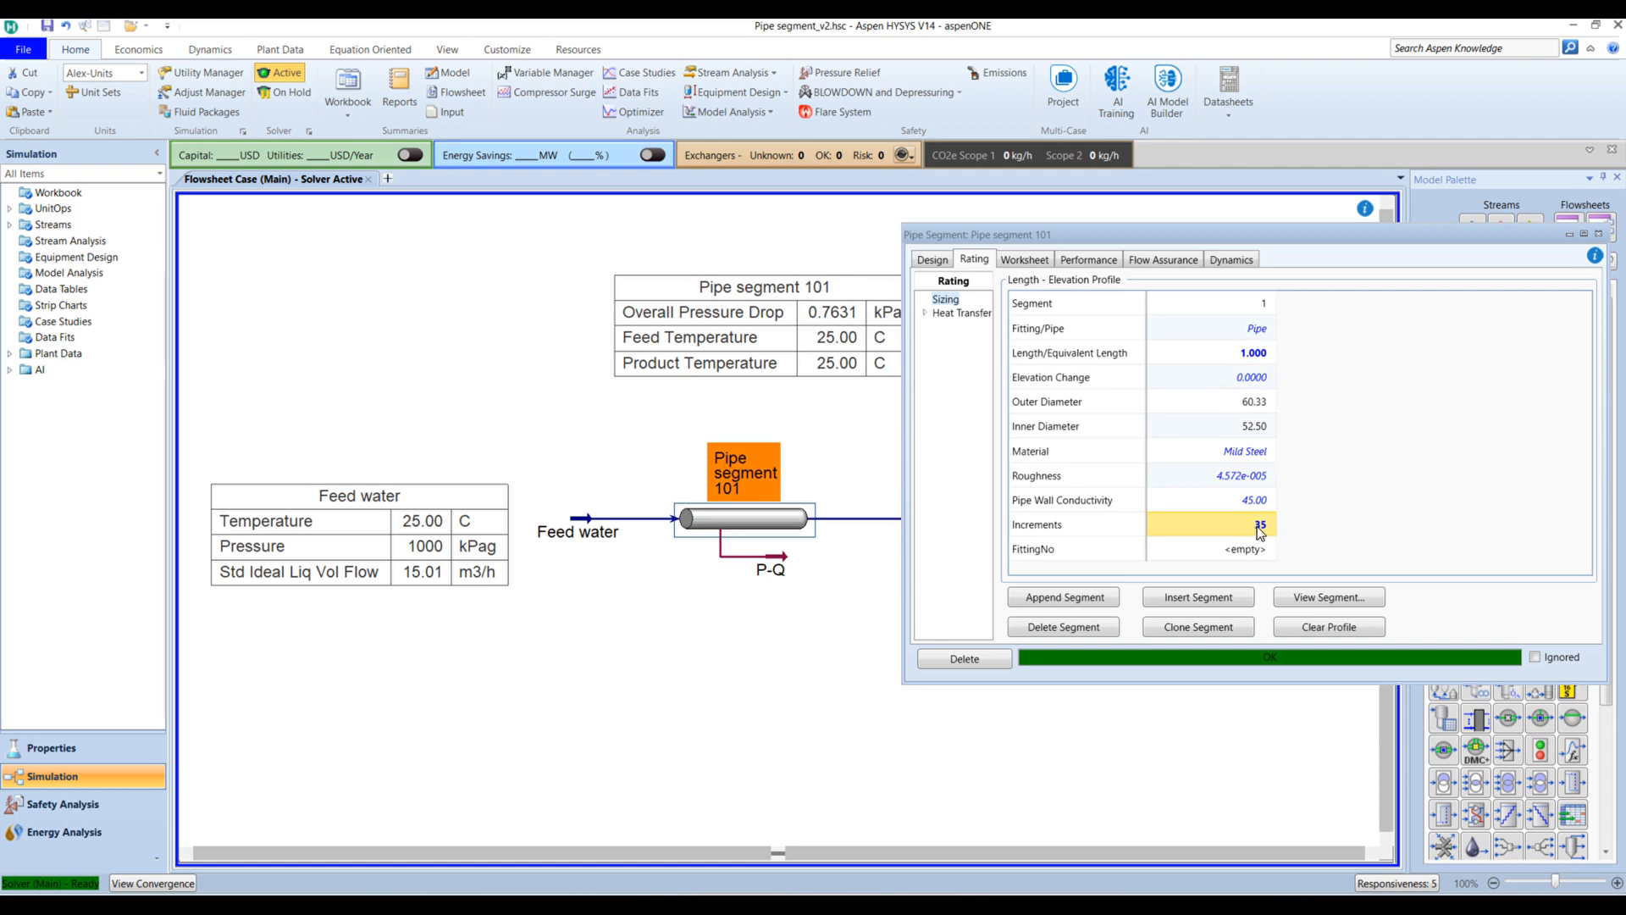
type("2")
key("Return")
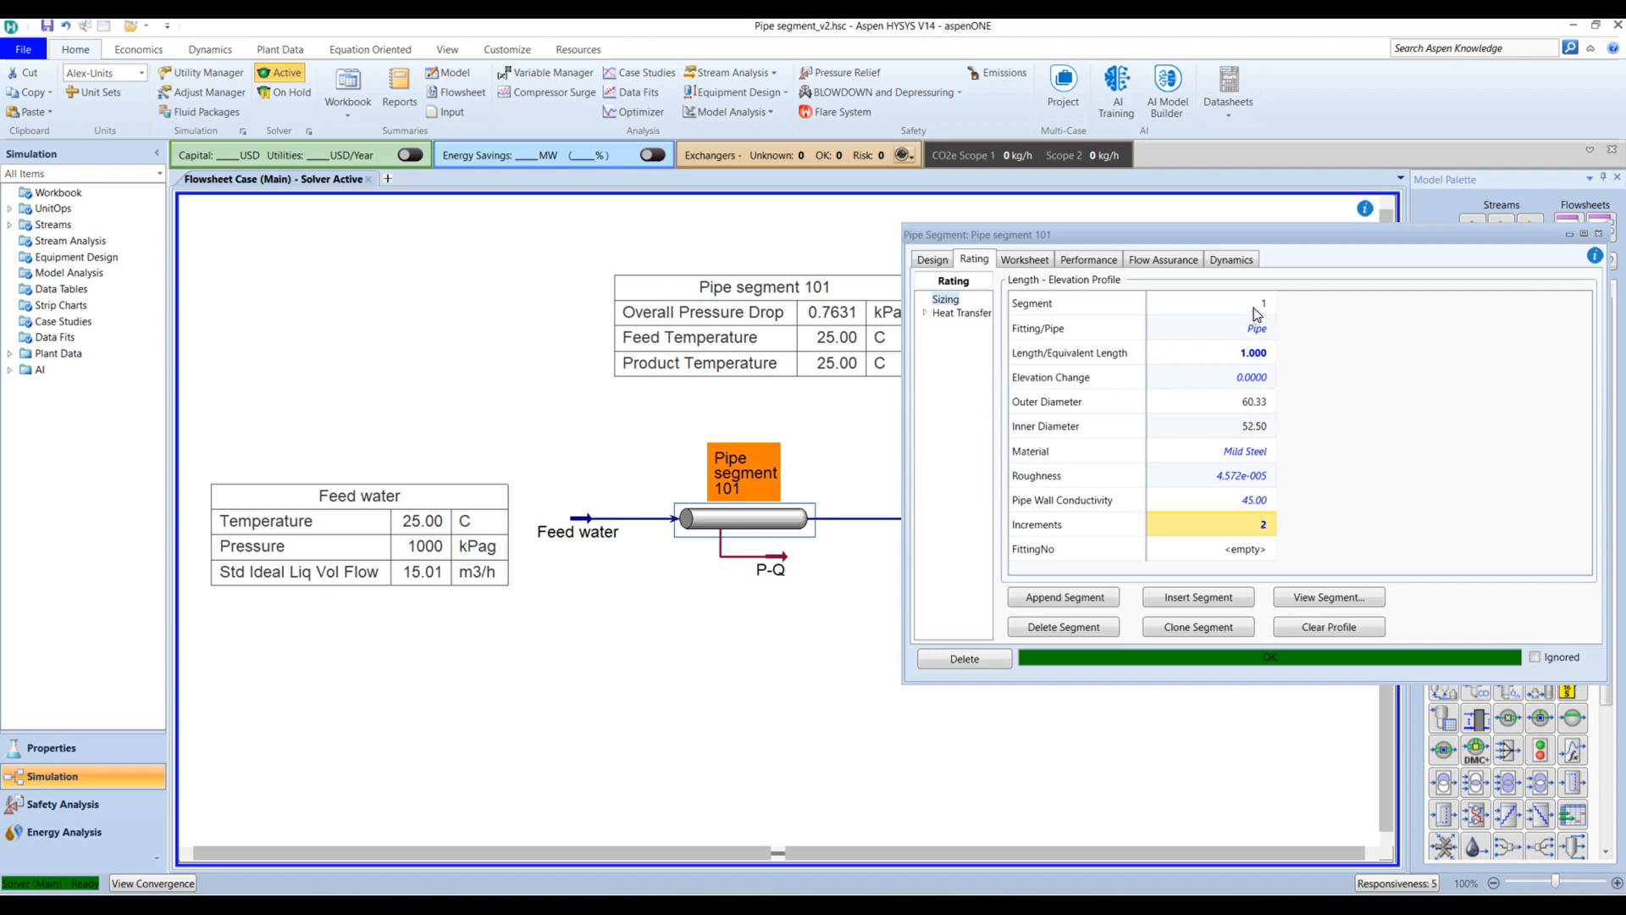
left_click(1059, 598)
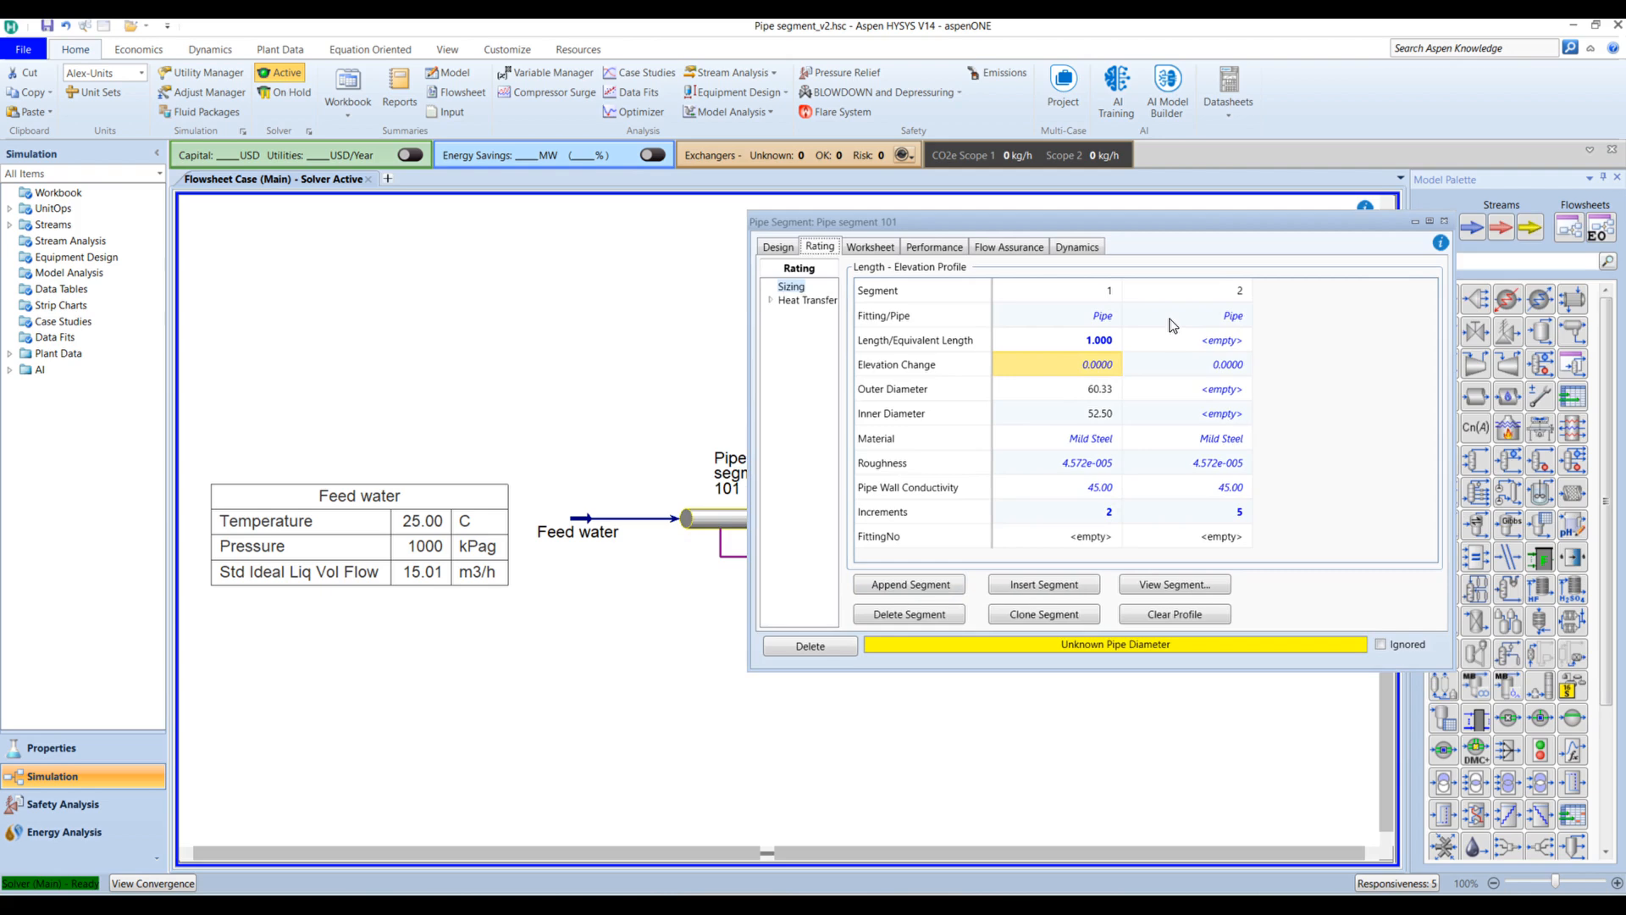
Step: Make segment 2 a Ball Valve: Open, 52.5 mm inner diameter, Mild Steel
left_click(1246, 318)
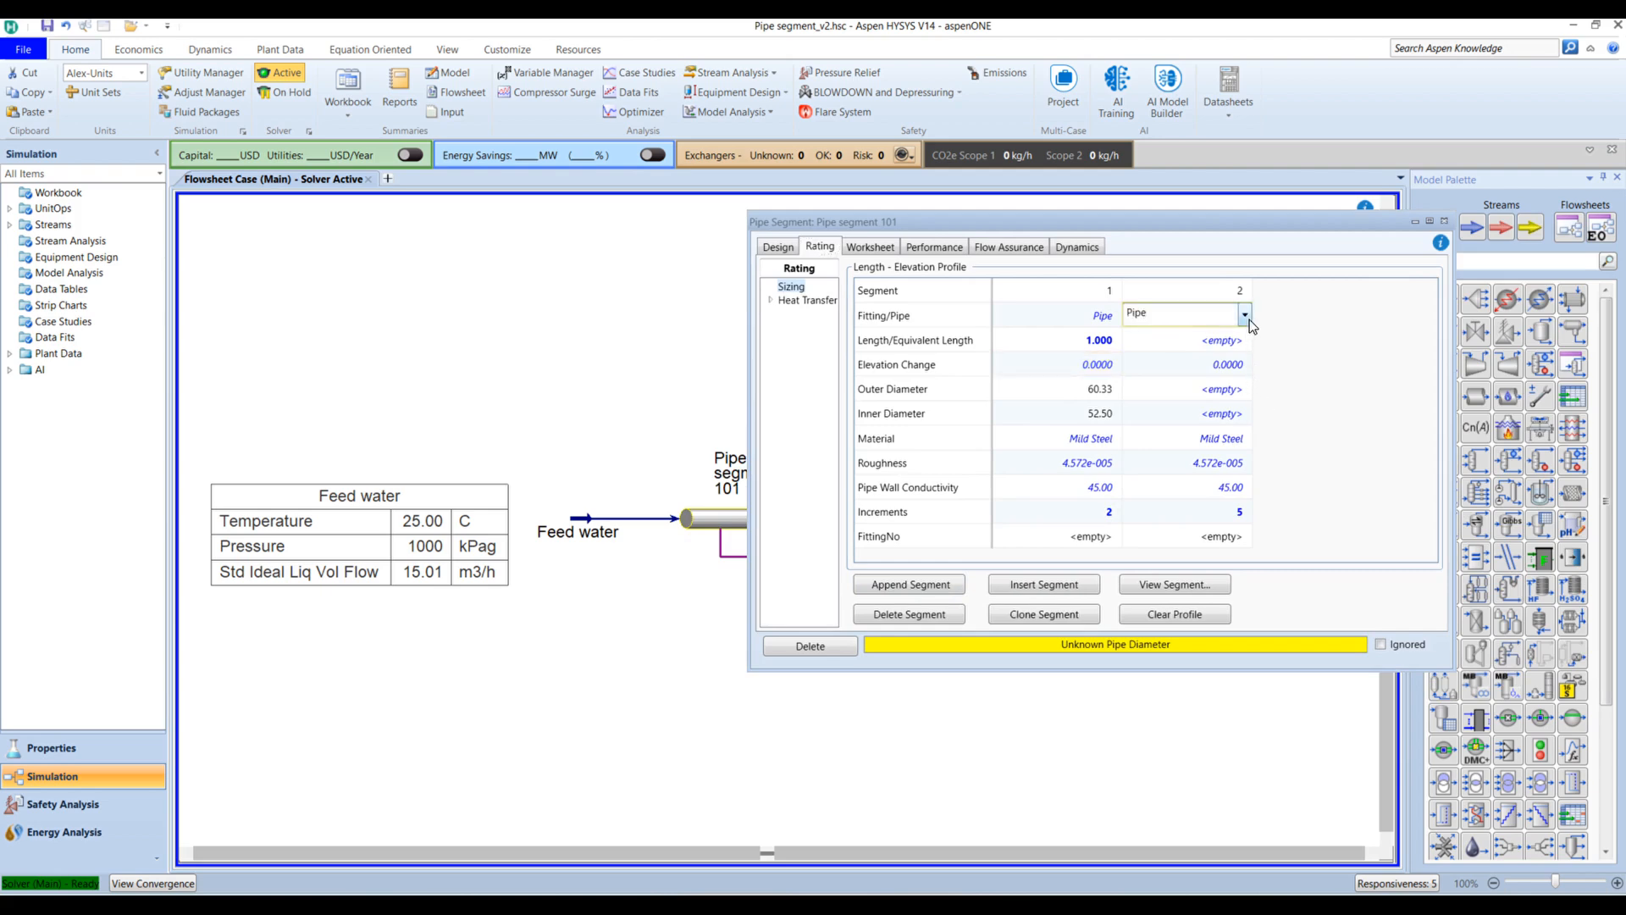
left_click(1245, 315)
scroll(1167, 392, "up", 8)
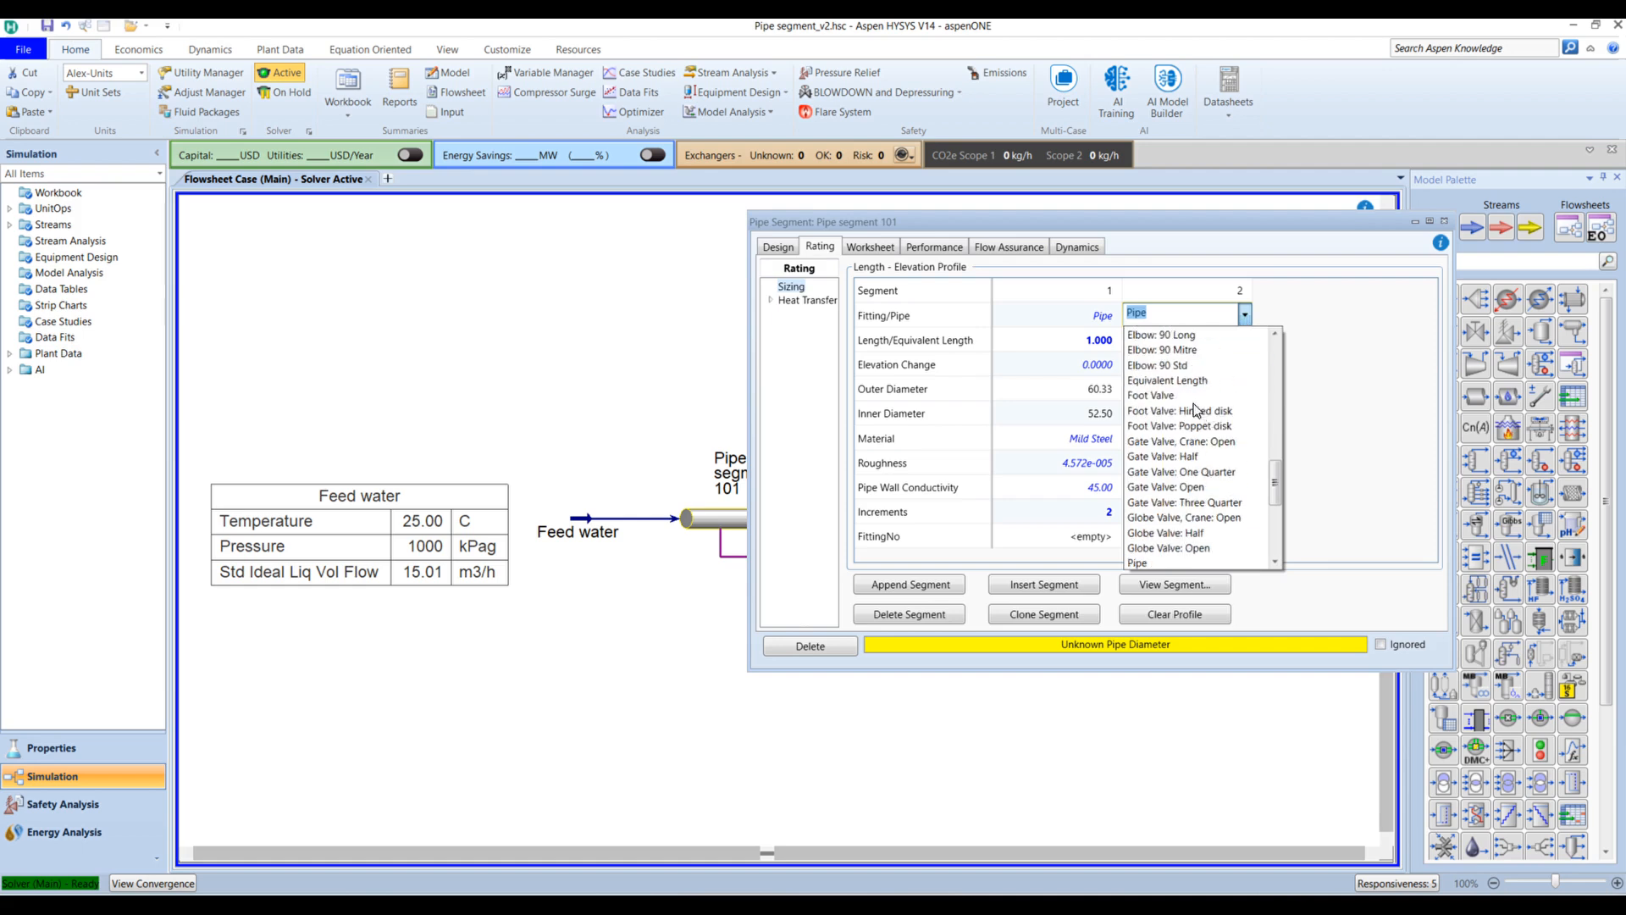
scroll(1167, 392, "up", 10)
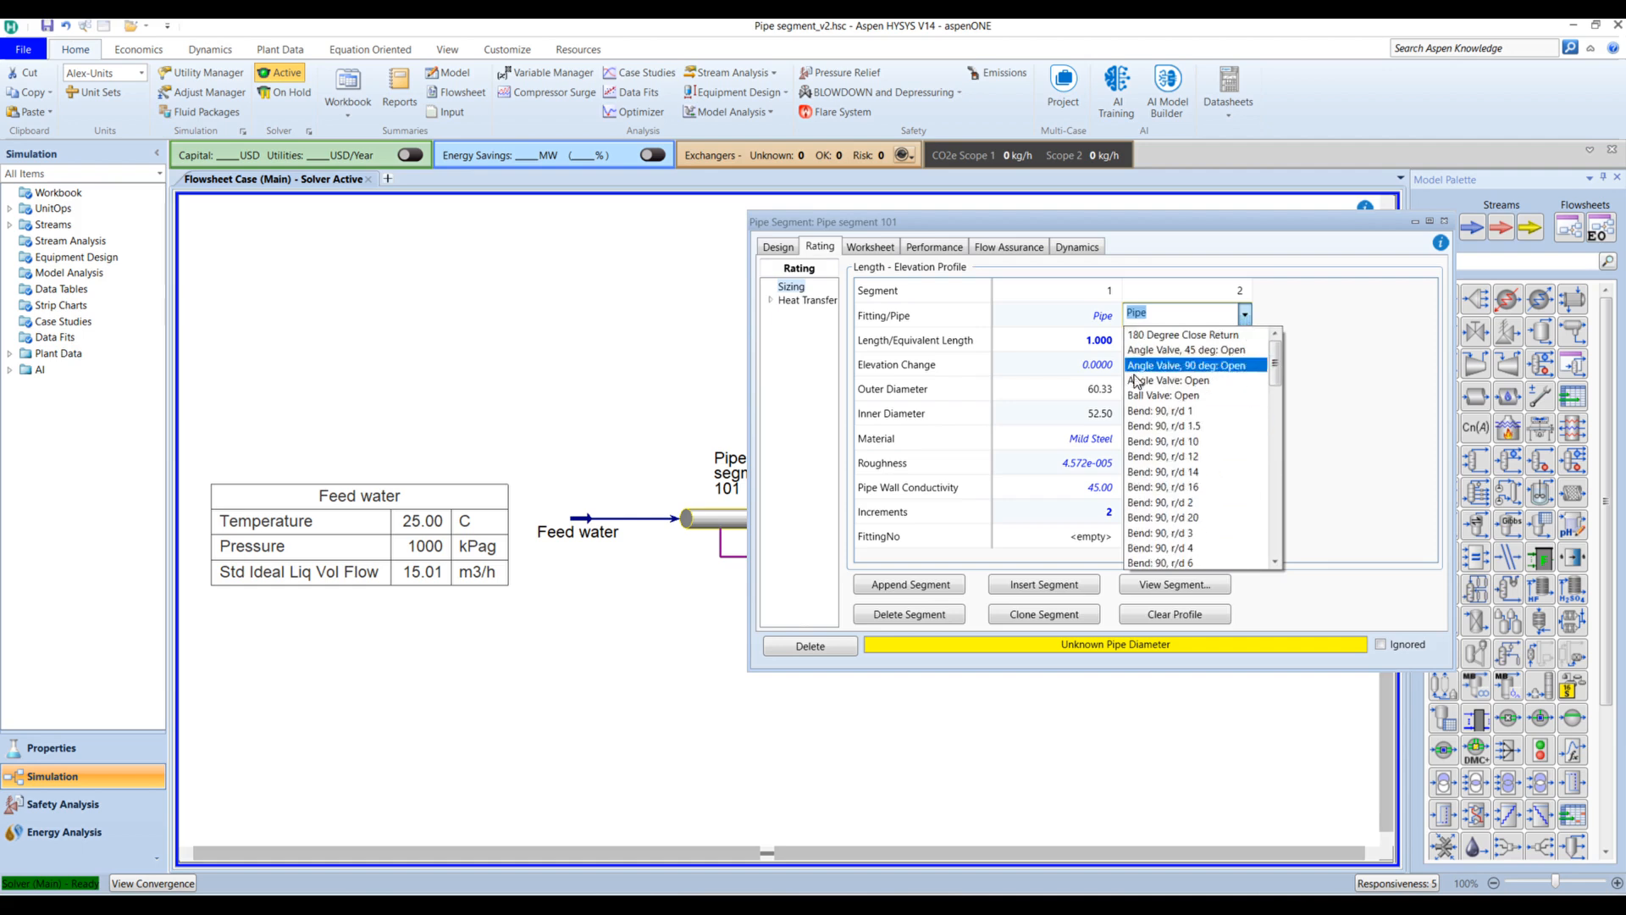
left_click(1144, 396)
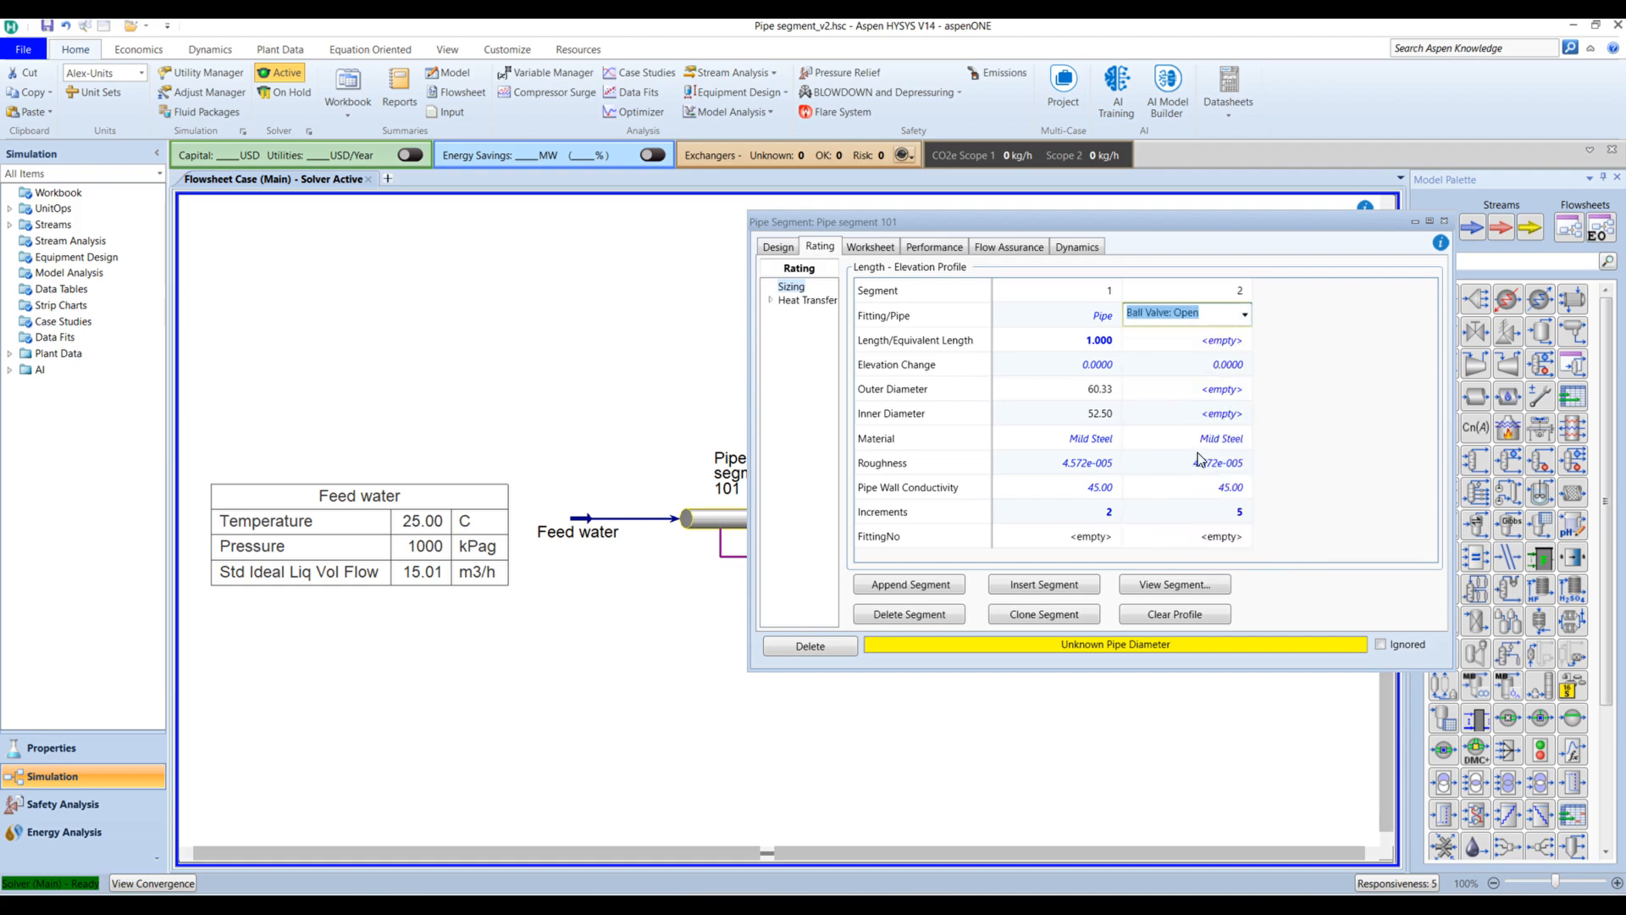
left_click(1212, 414)
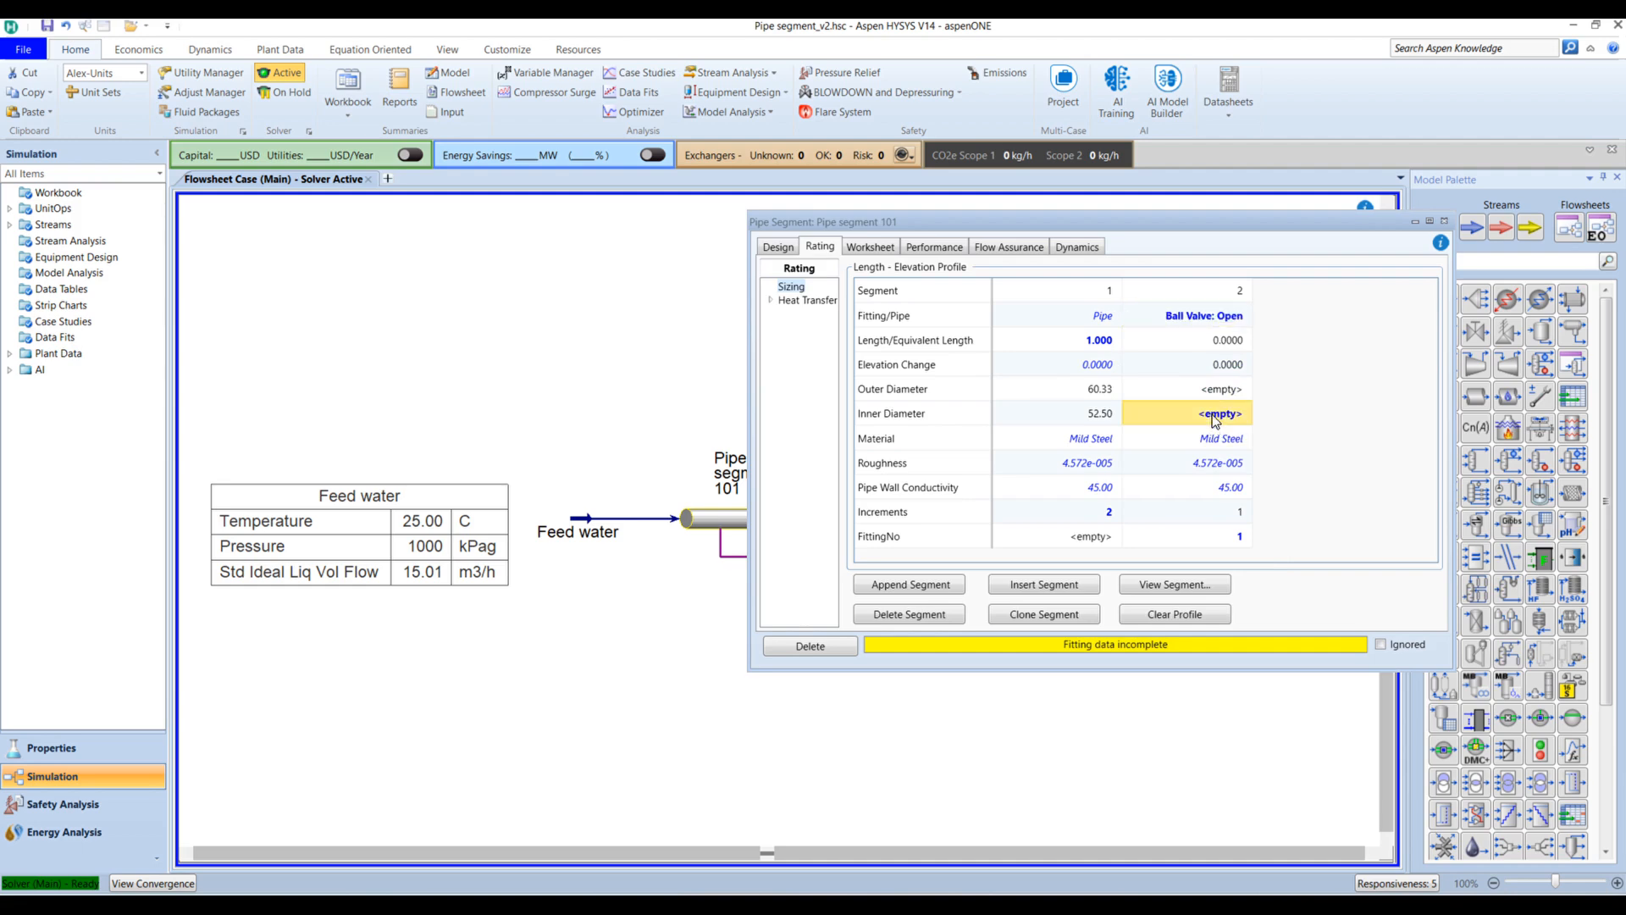
type("52.5")
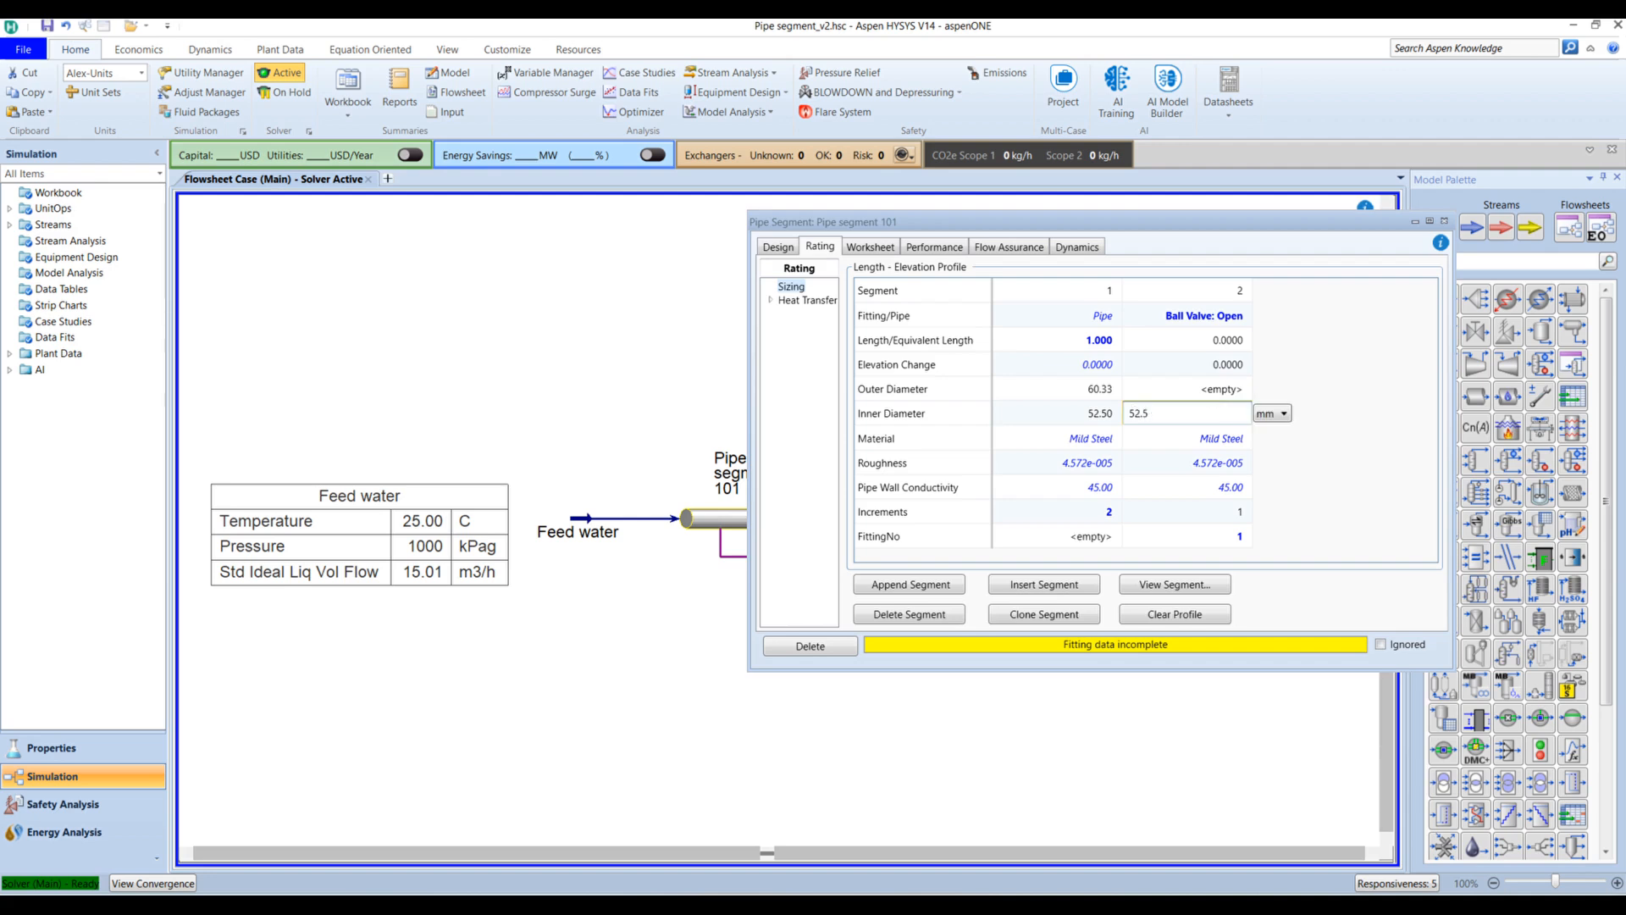
key("Return")
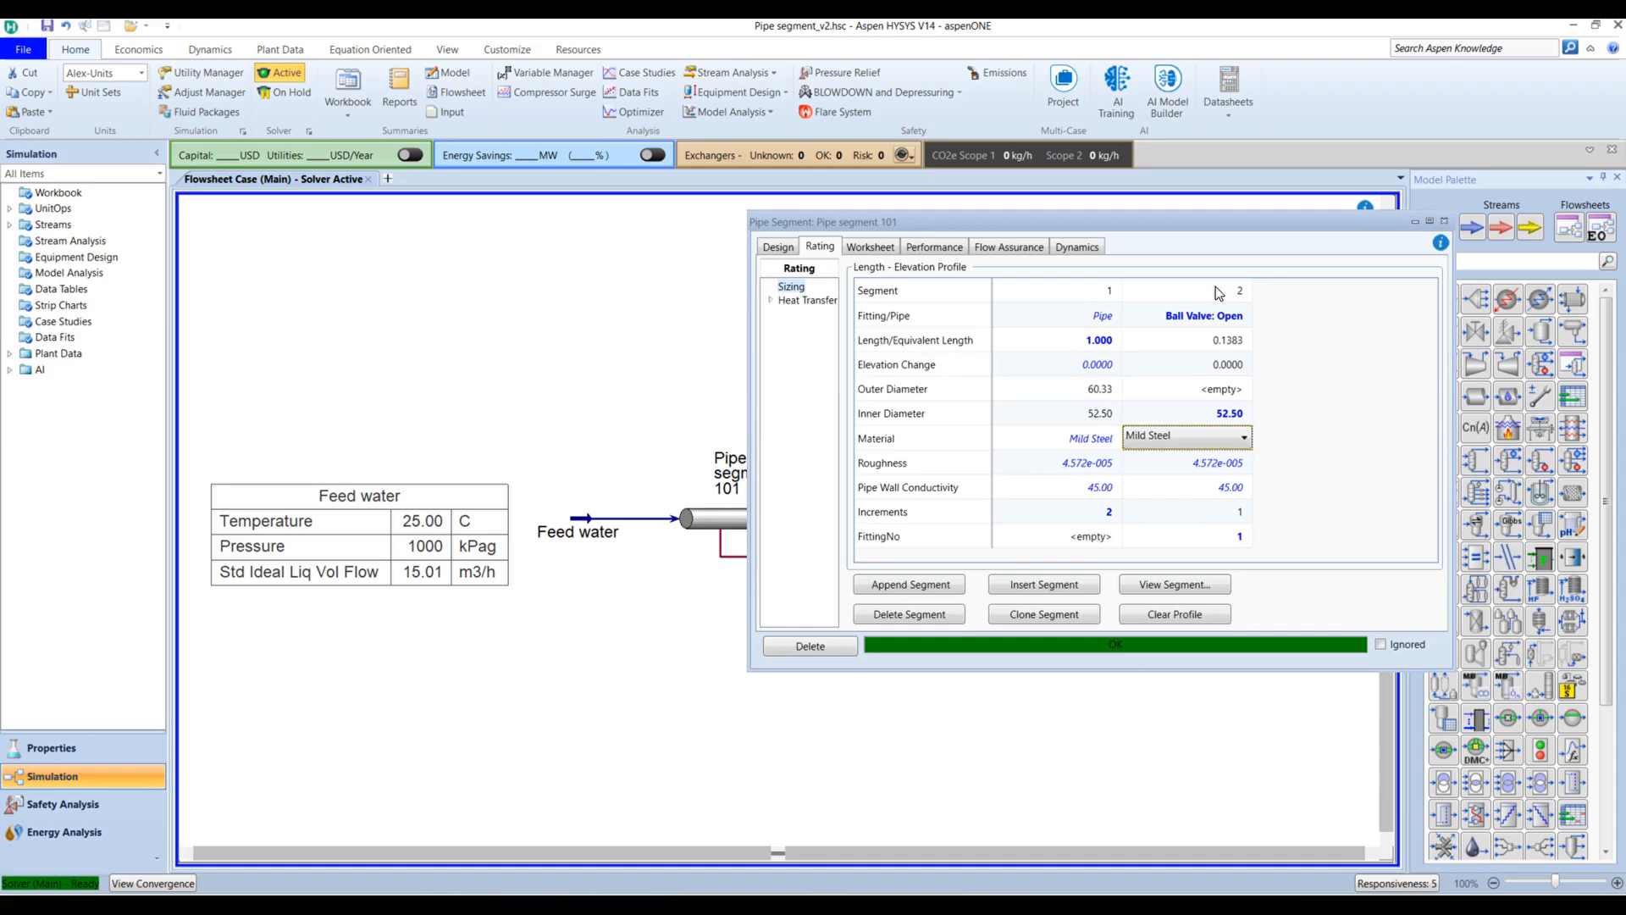
left_click(1262, 286)
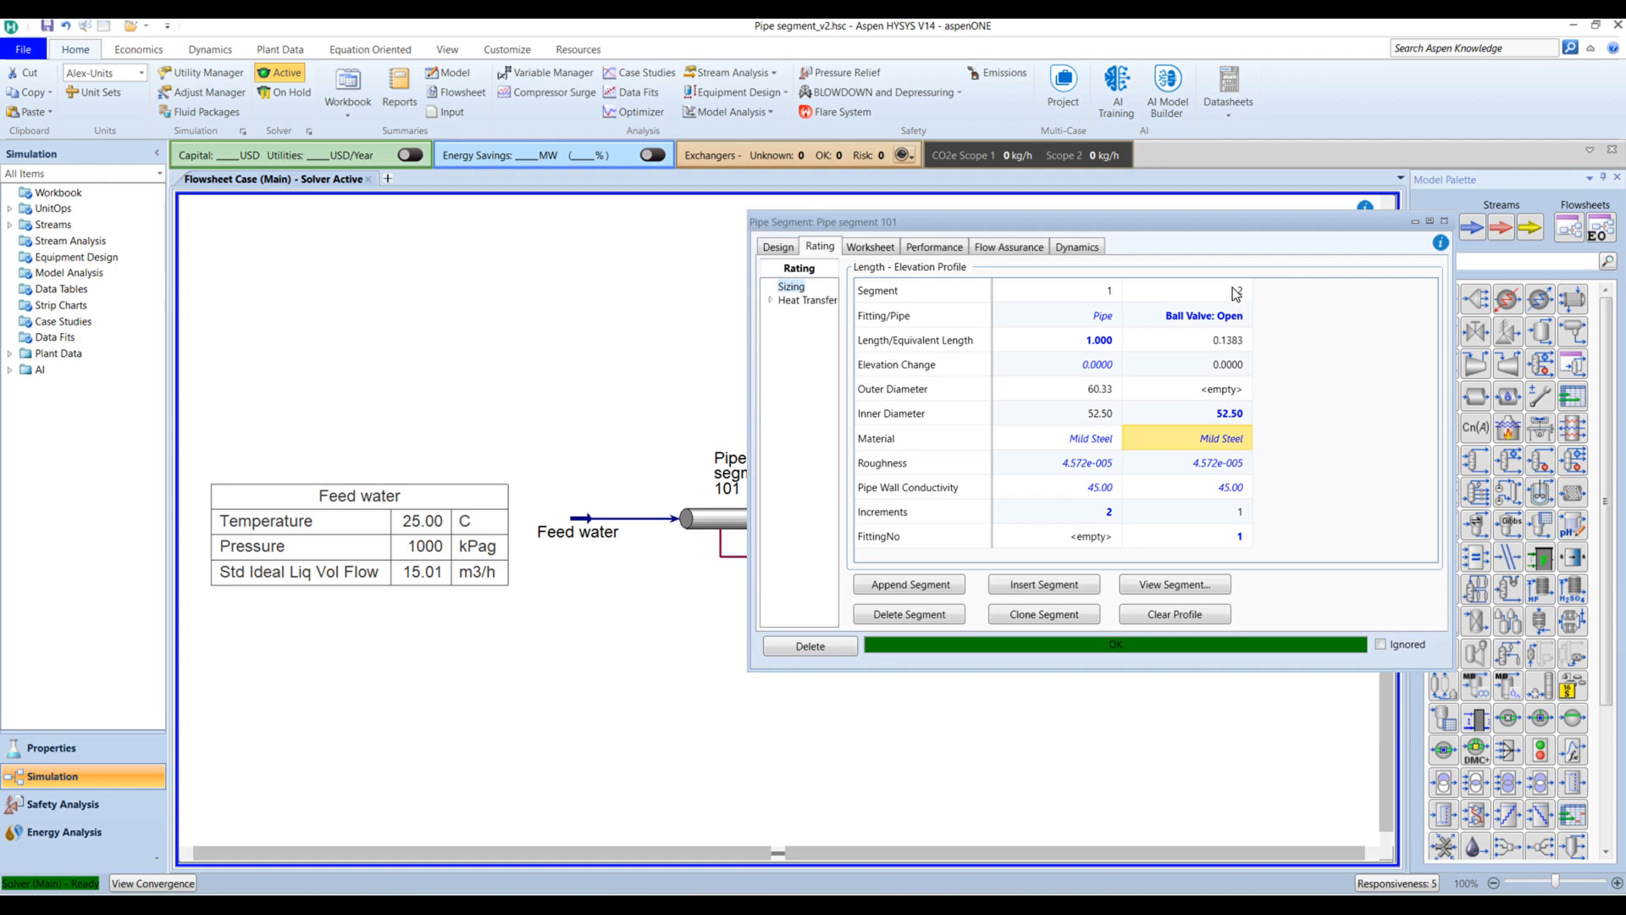
left_click(1101, 292)
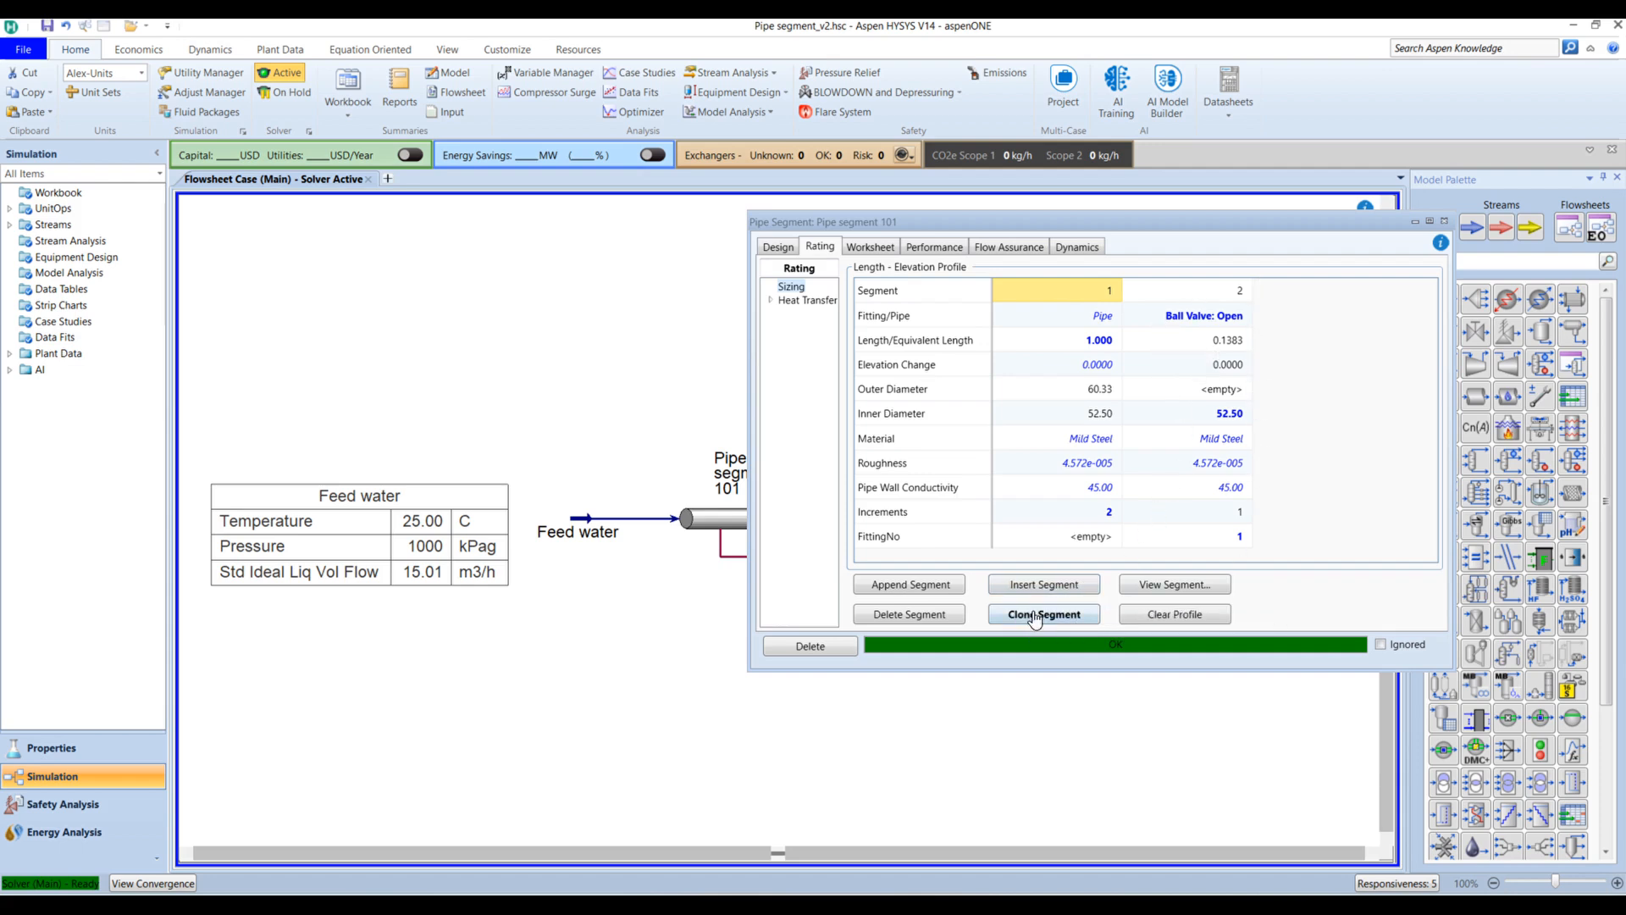
Step: Clone segment 1 as segment 3 and set its length to 174 m
left_click(1087, 615)
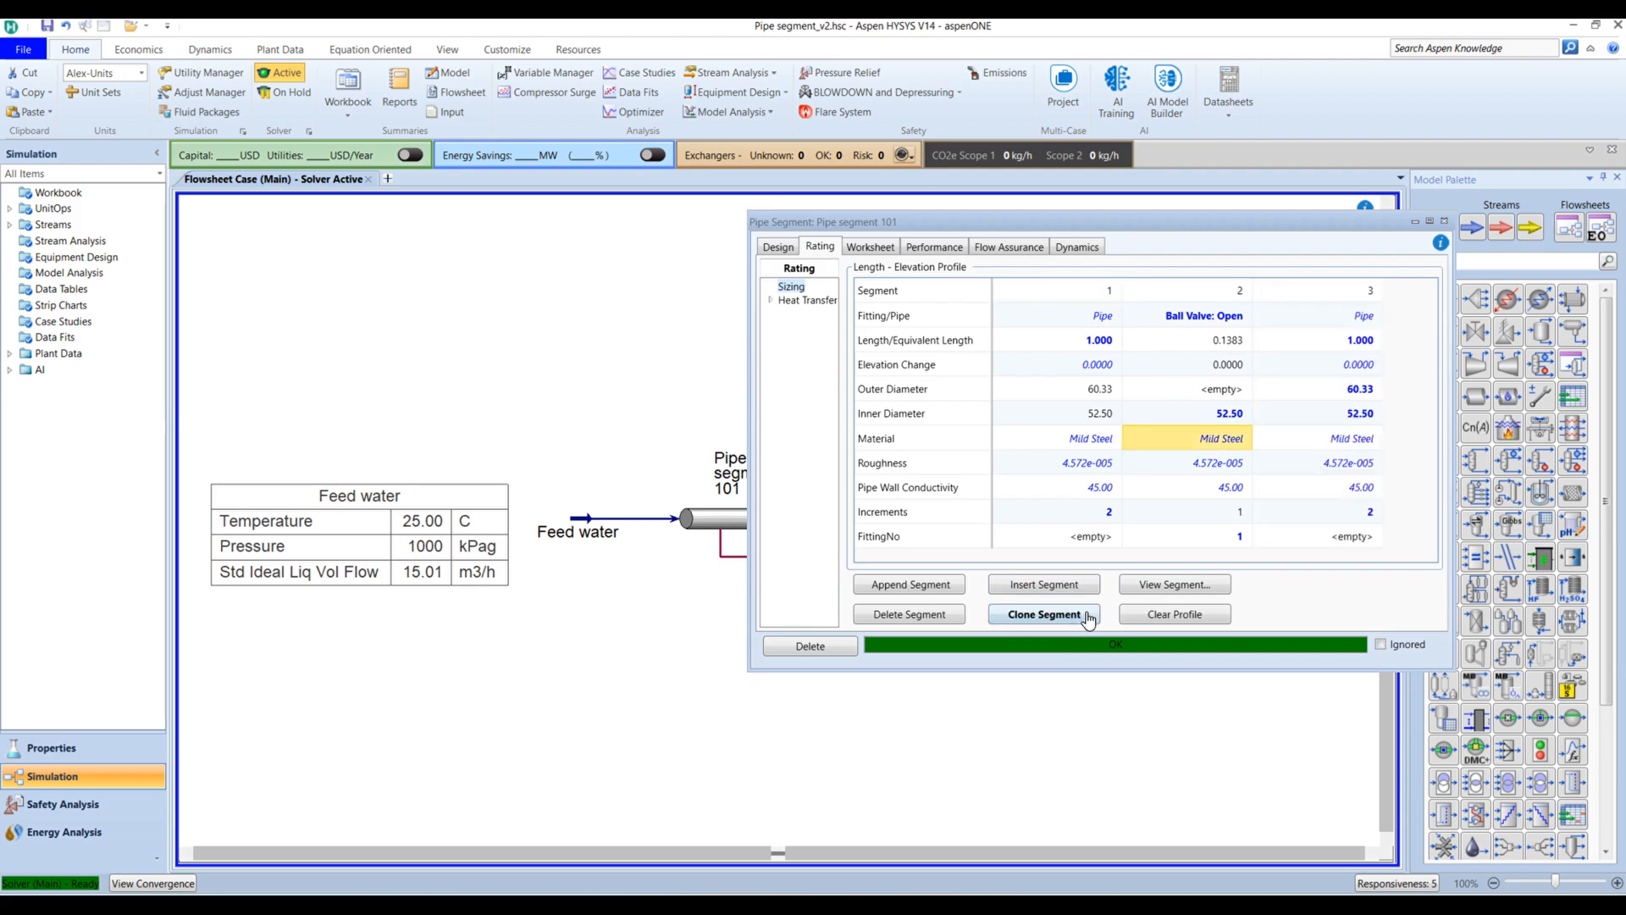
left_click(1362, 341)
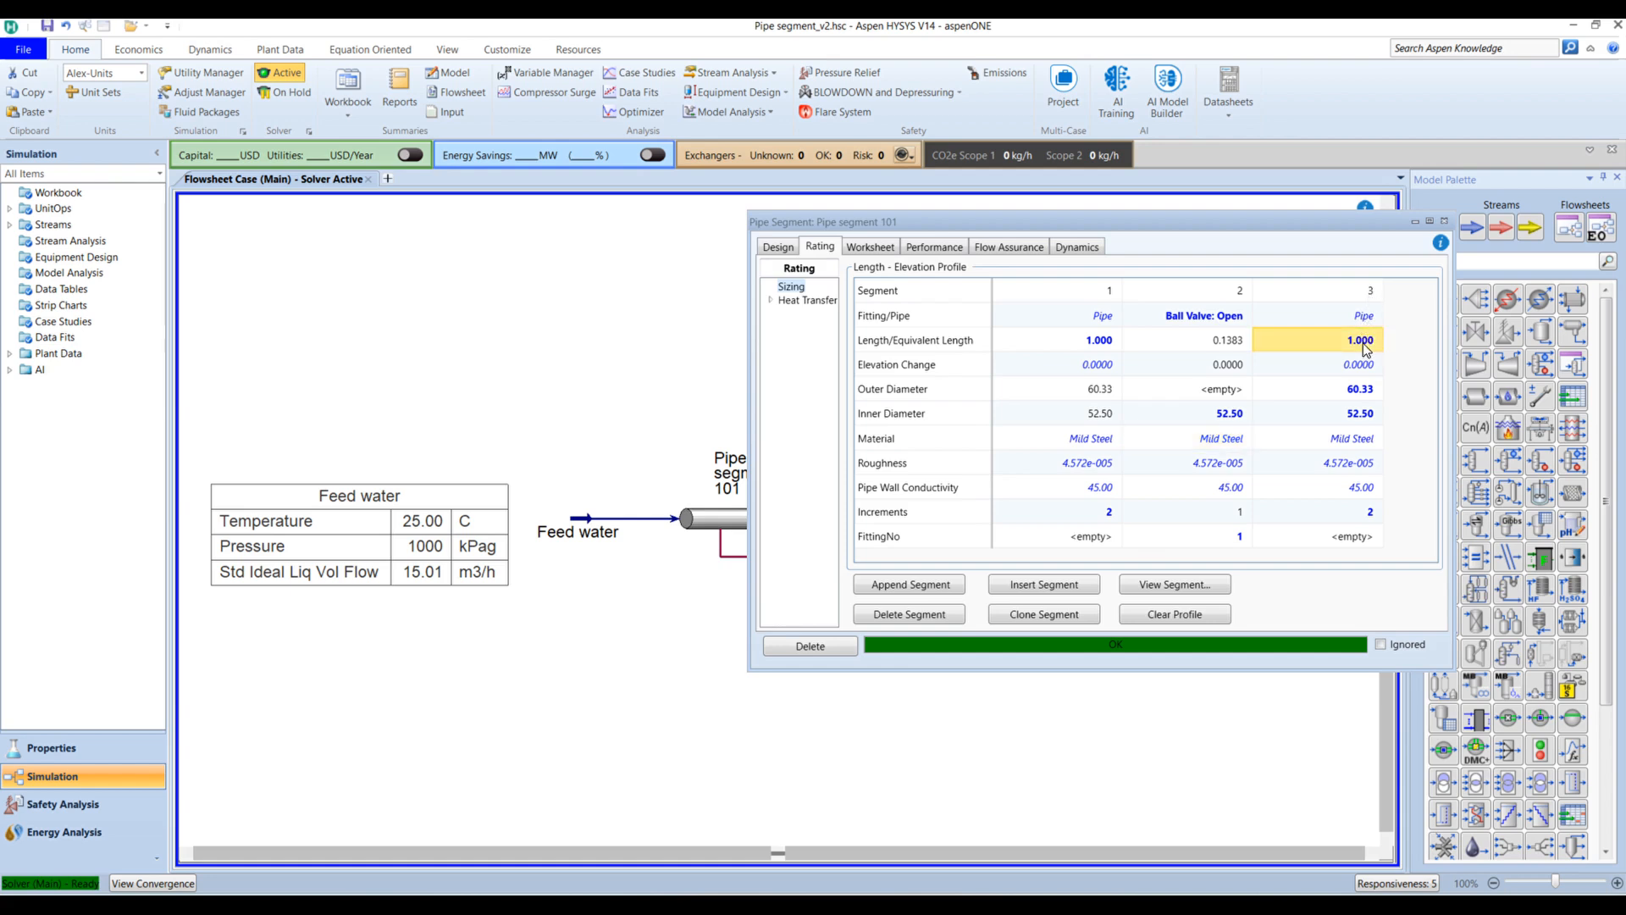
type("1")
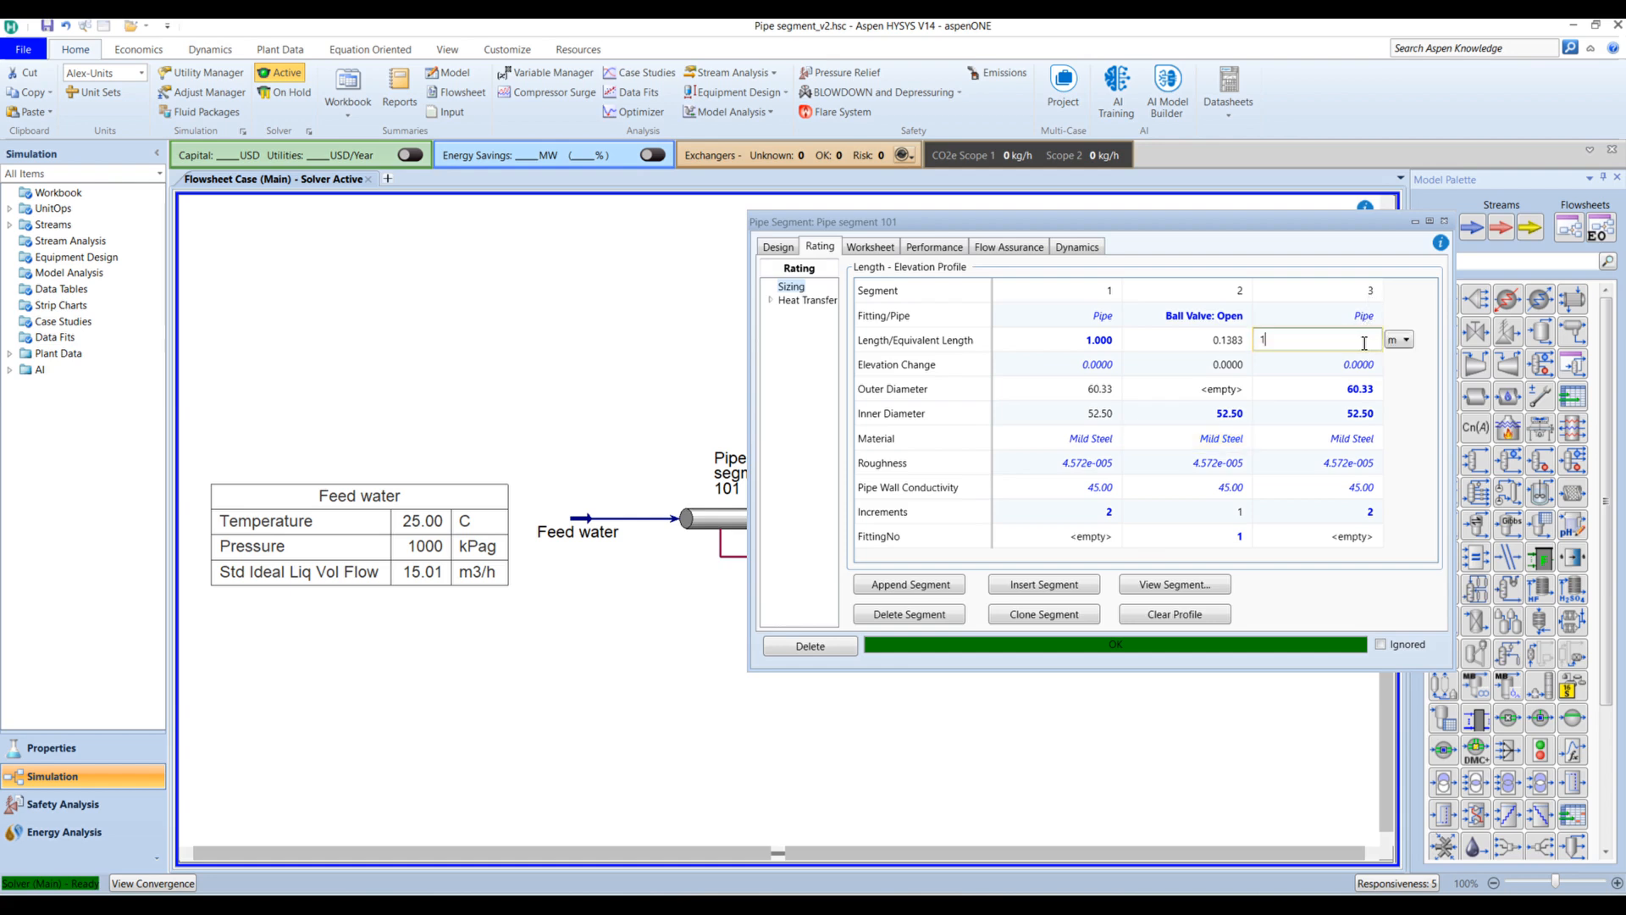
type("74")
key("Return")
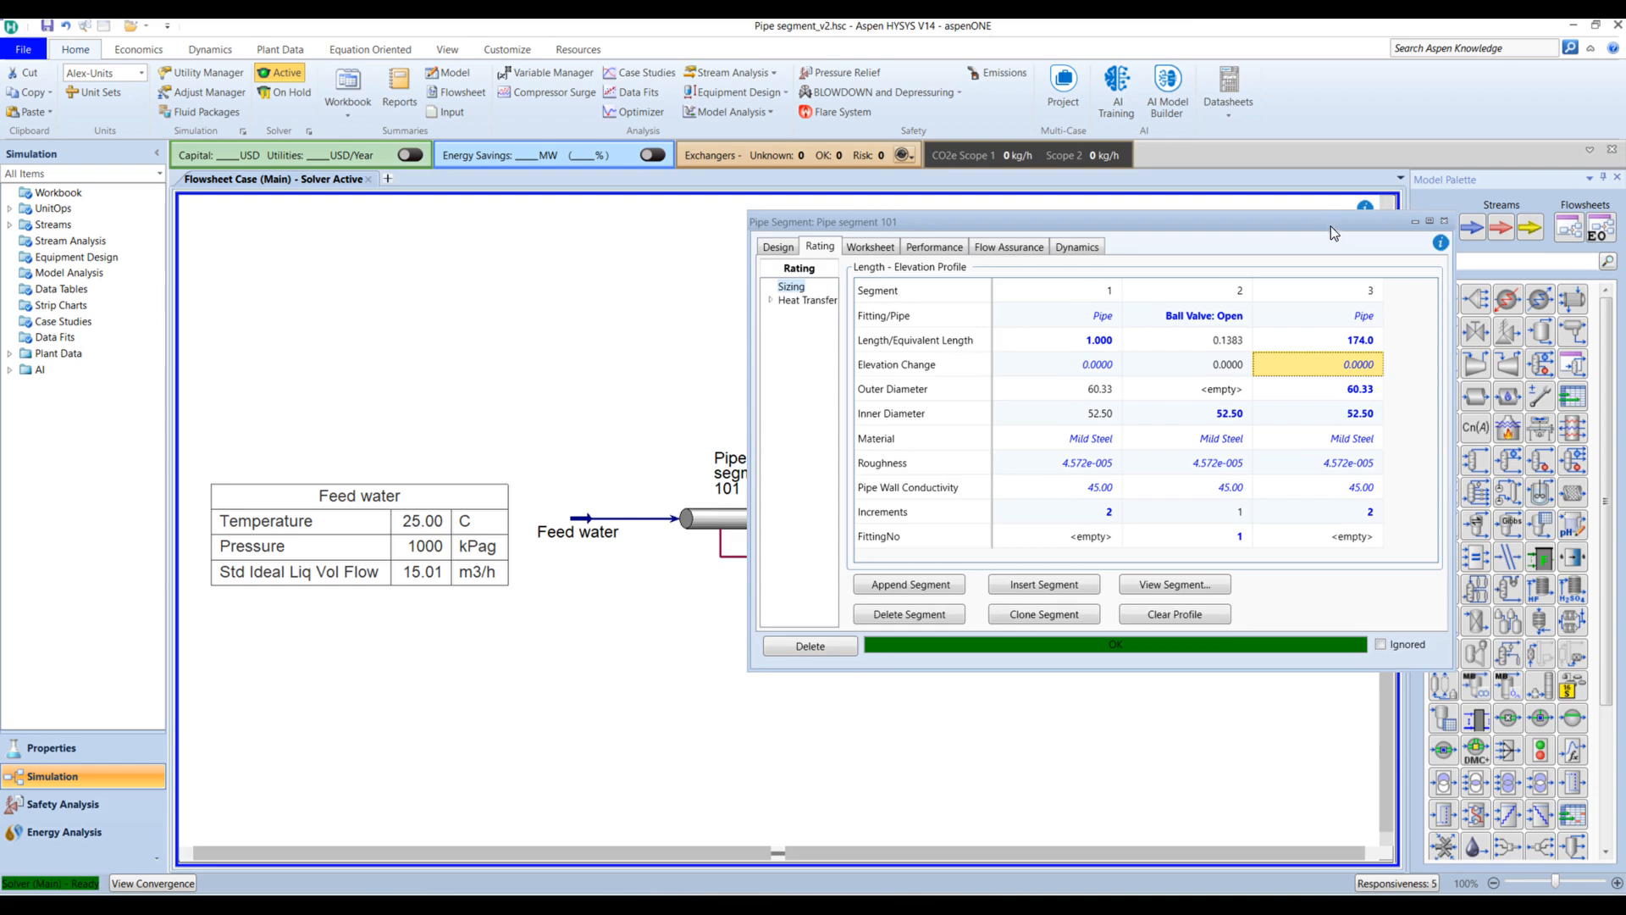
Step: Clone the ball valve segment 2 as segment 4
left_click_drag(1330, 227, 1241, 223)
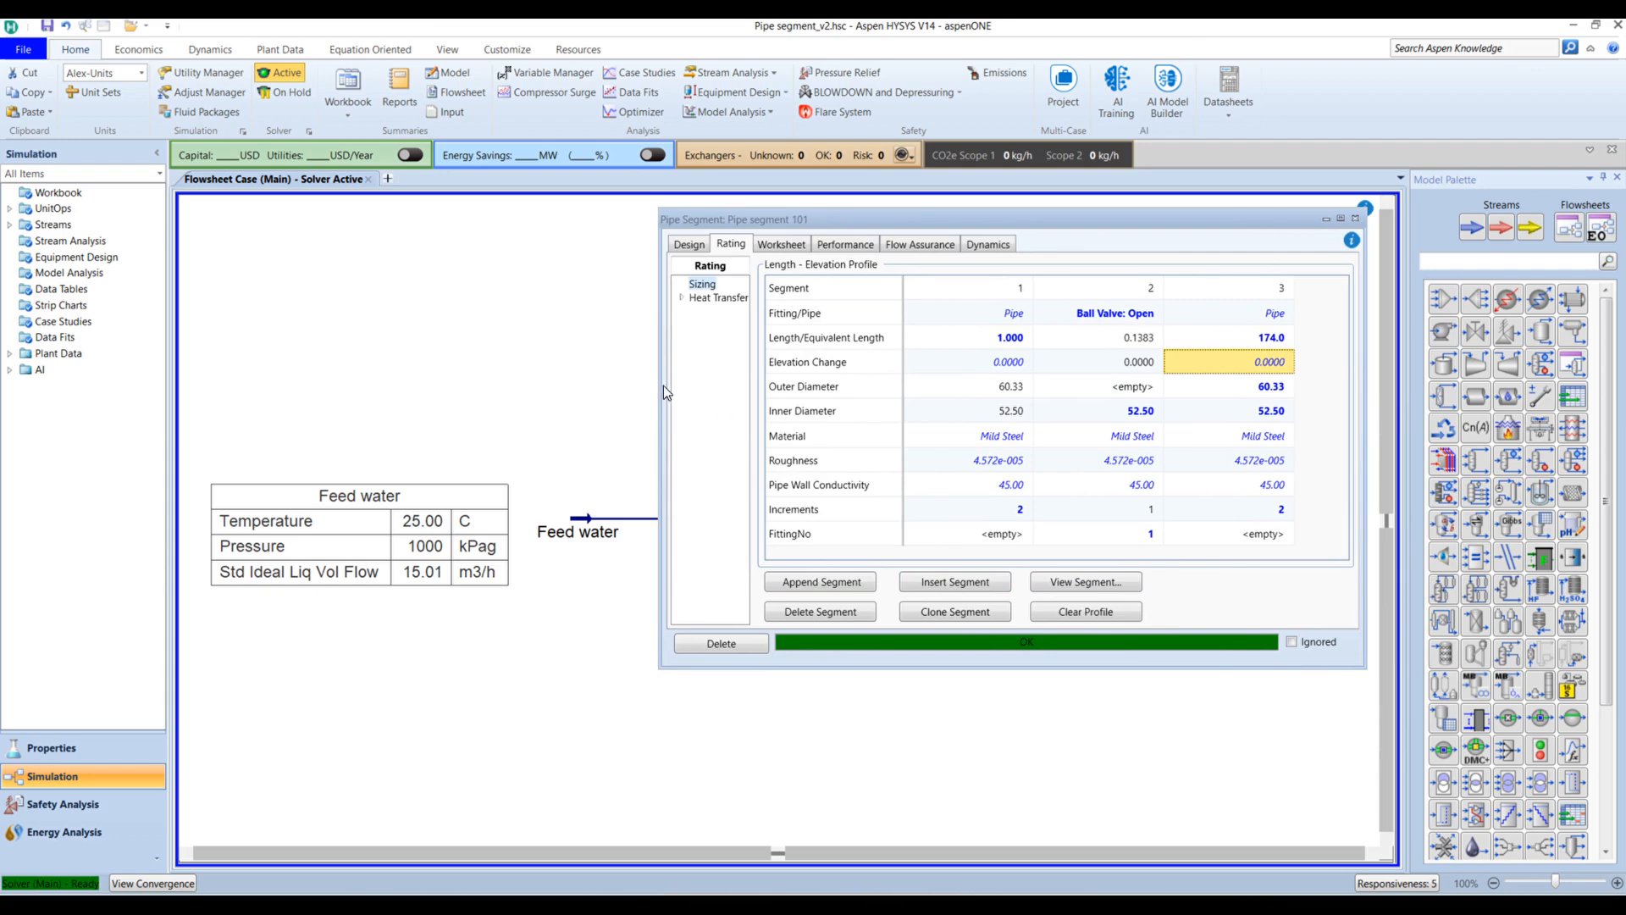
left_click_drag(663, 385, 489, 384)
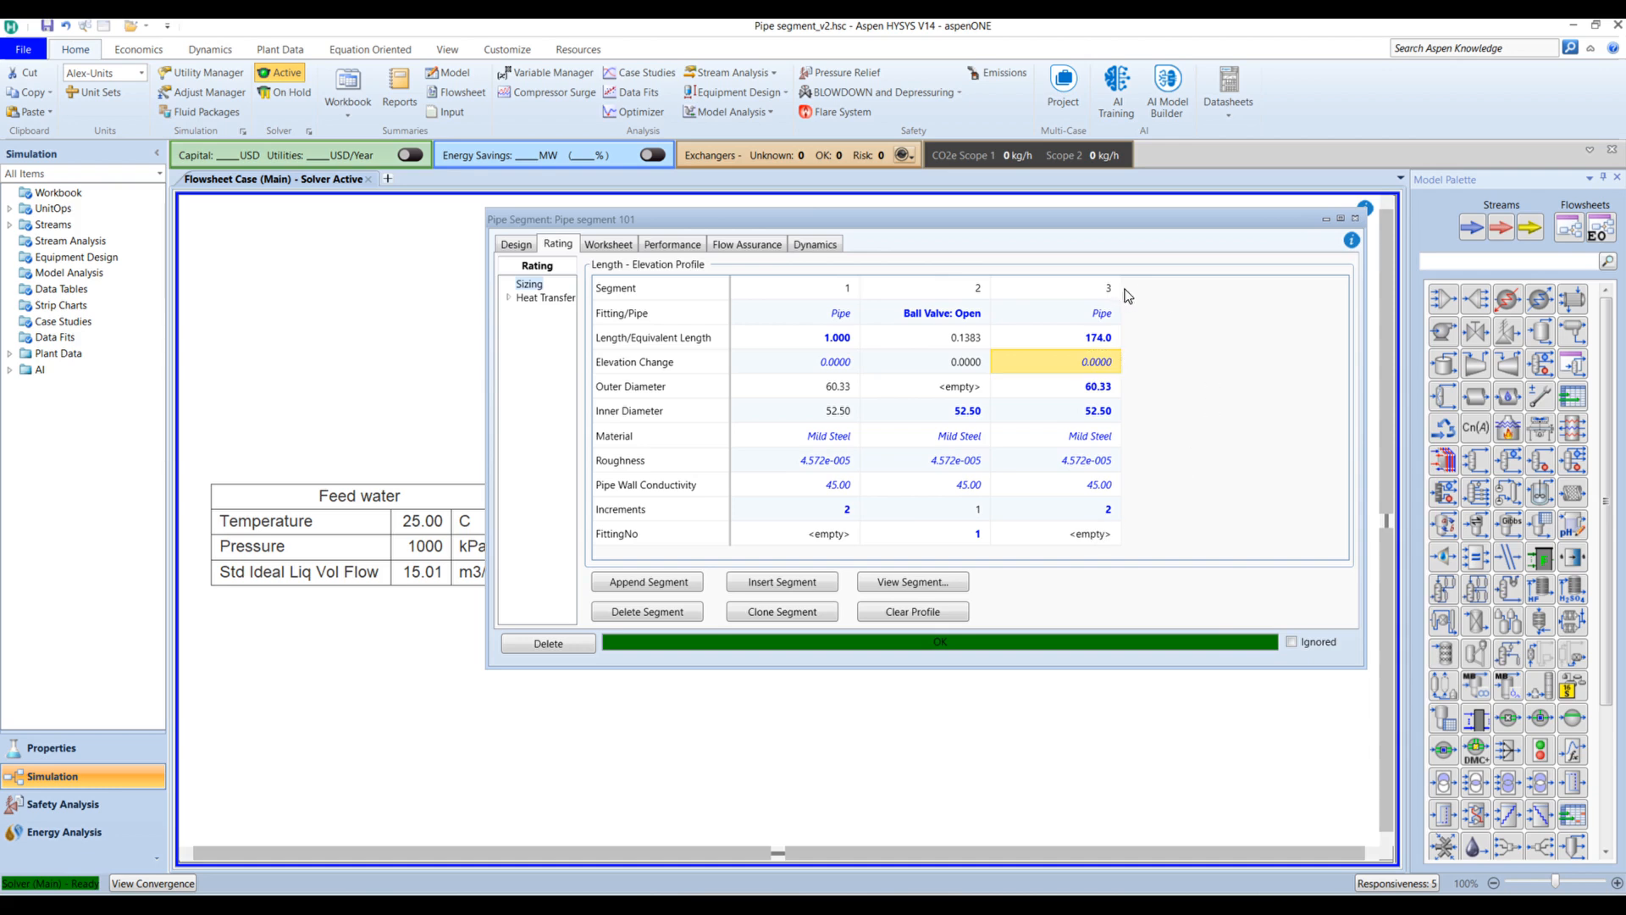
left_click(961, 296)
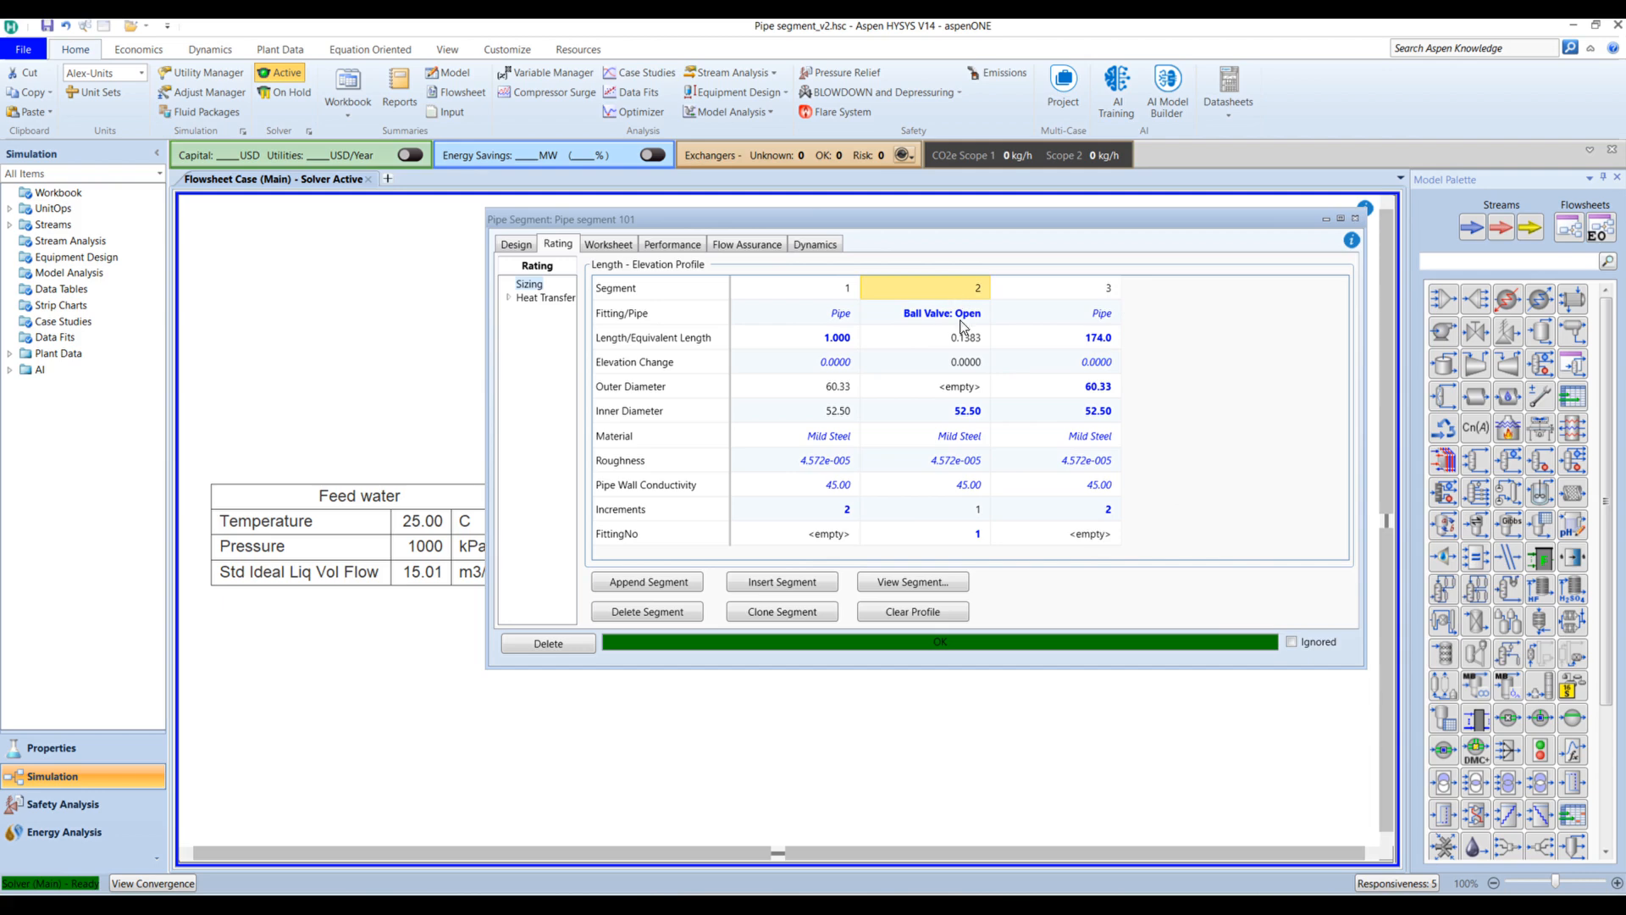
left_click(787, 614)
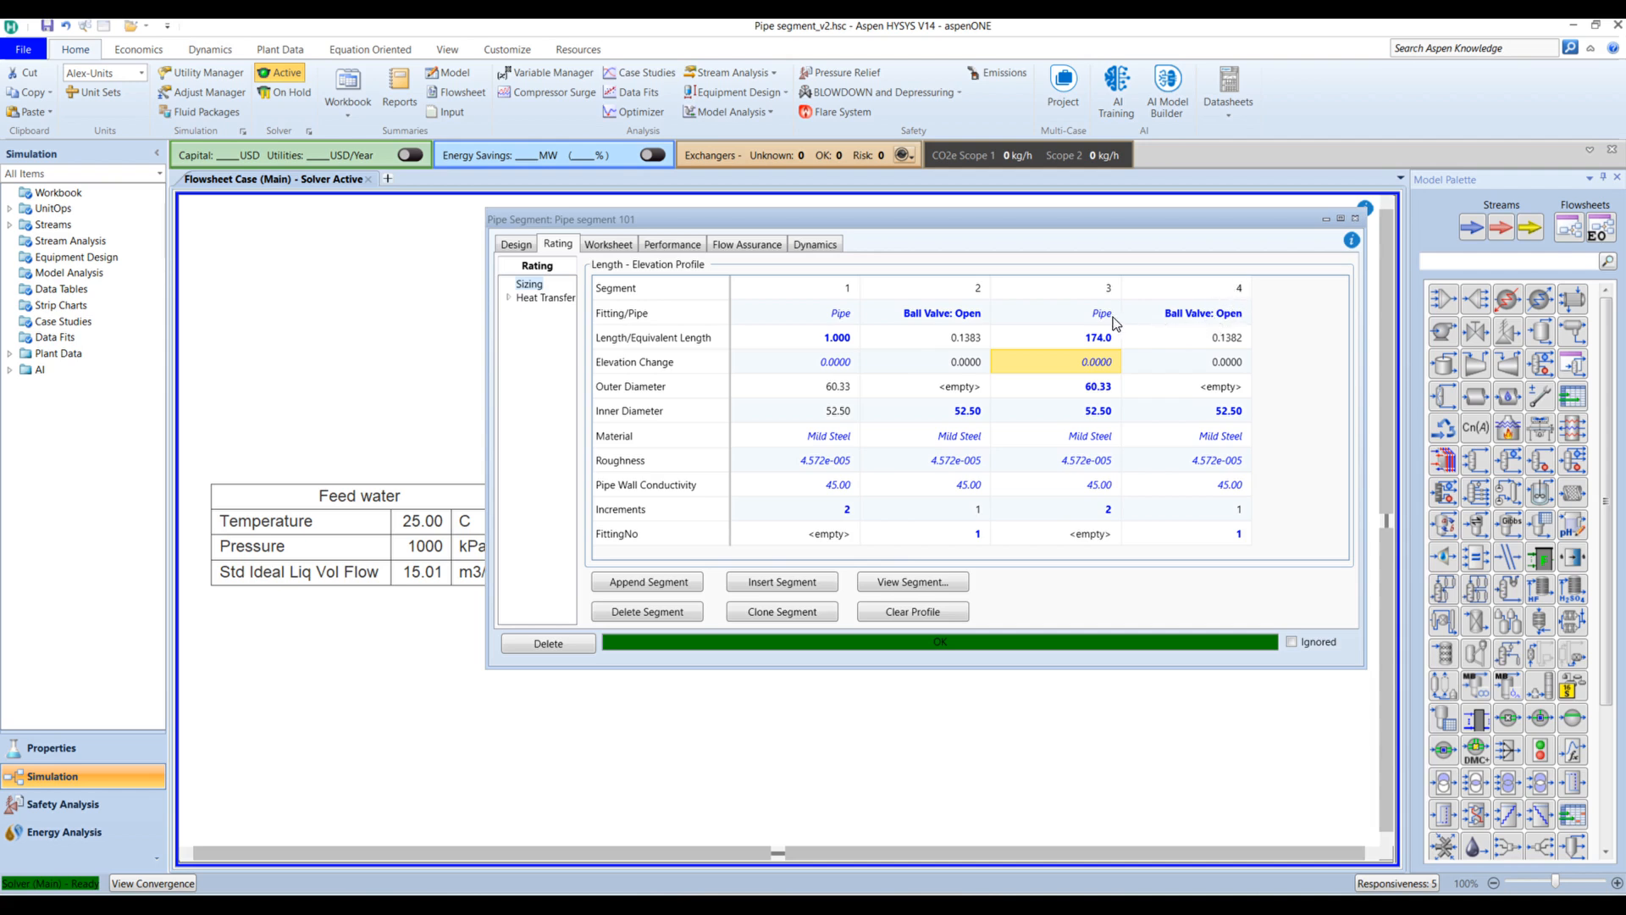
Step: Change segment 4 to Water Meter: Turbine with a 52.5 mm inner diameter
left_click(1250, 308)
left_click(1246, 313)
scroll(1198, 440, "down", 10)
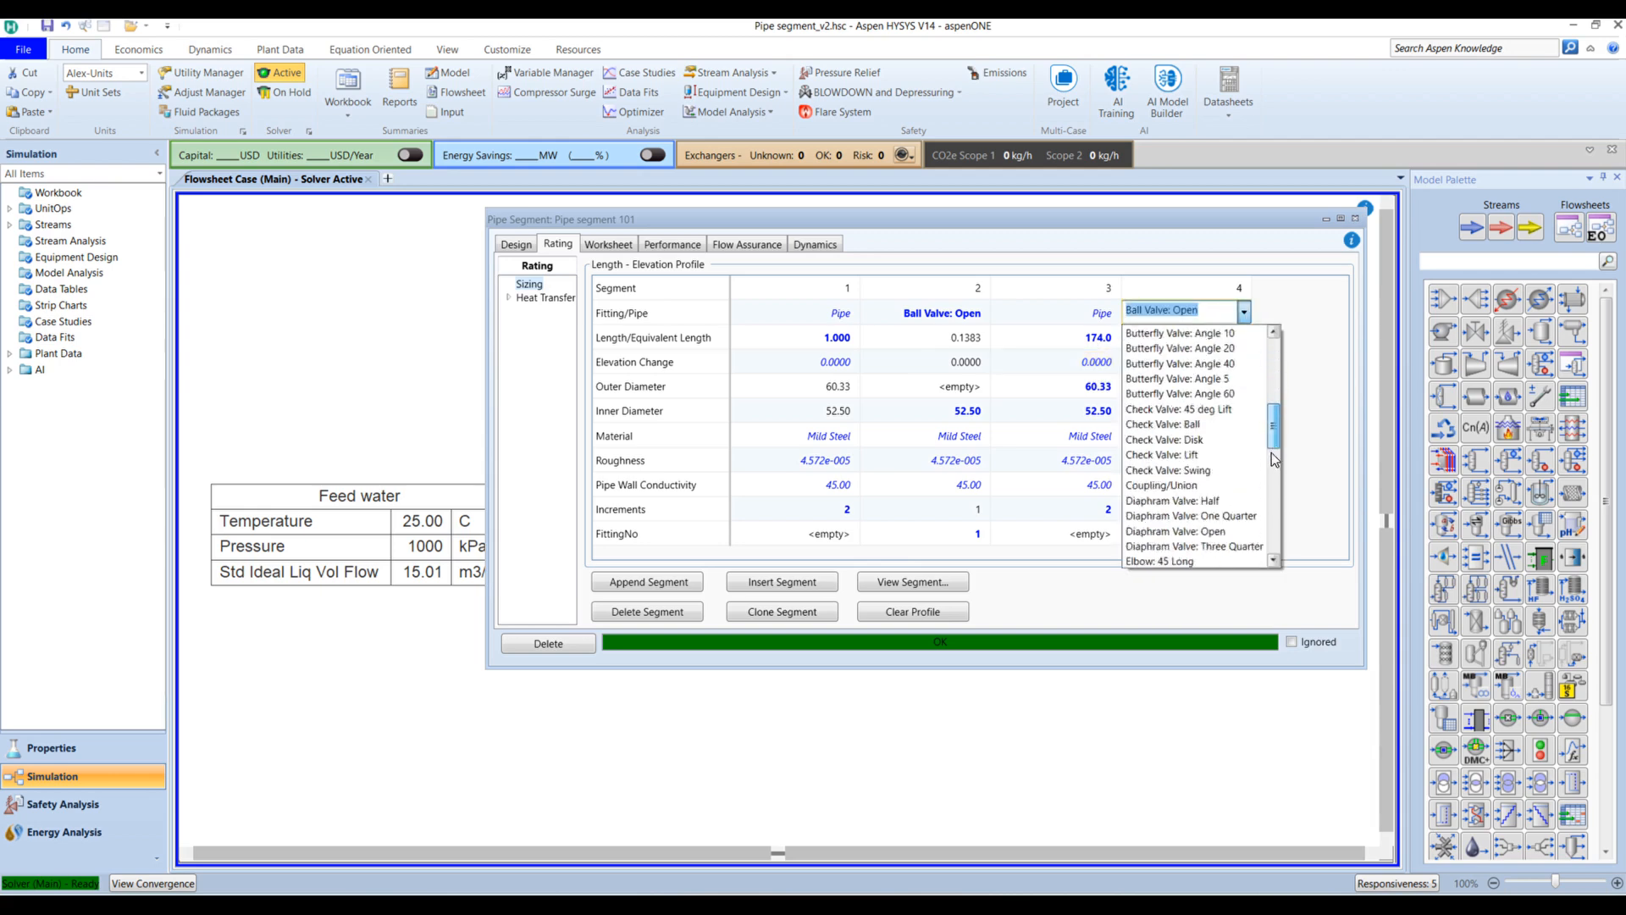
left_click(1170, 546)
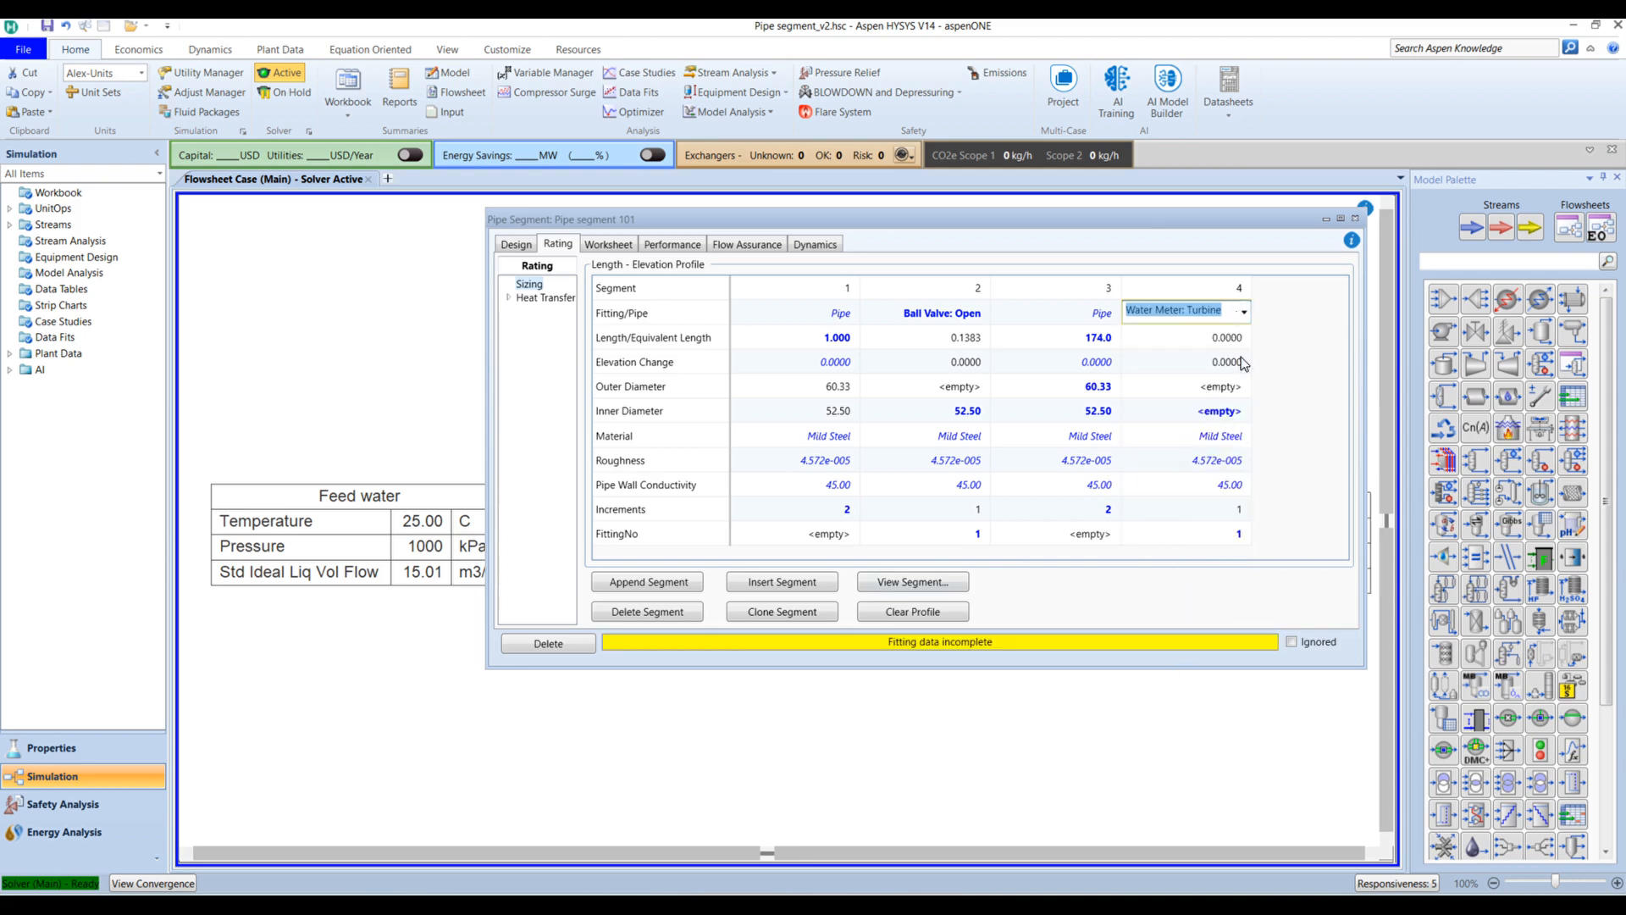
left_click(1217, 414)
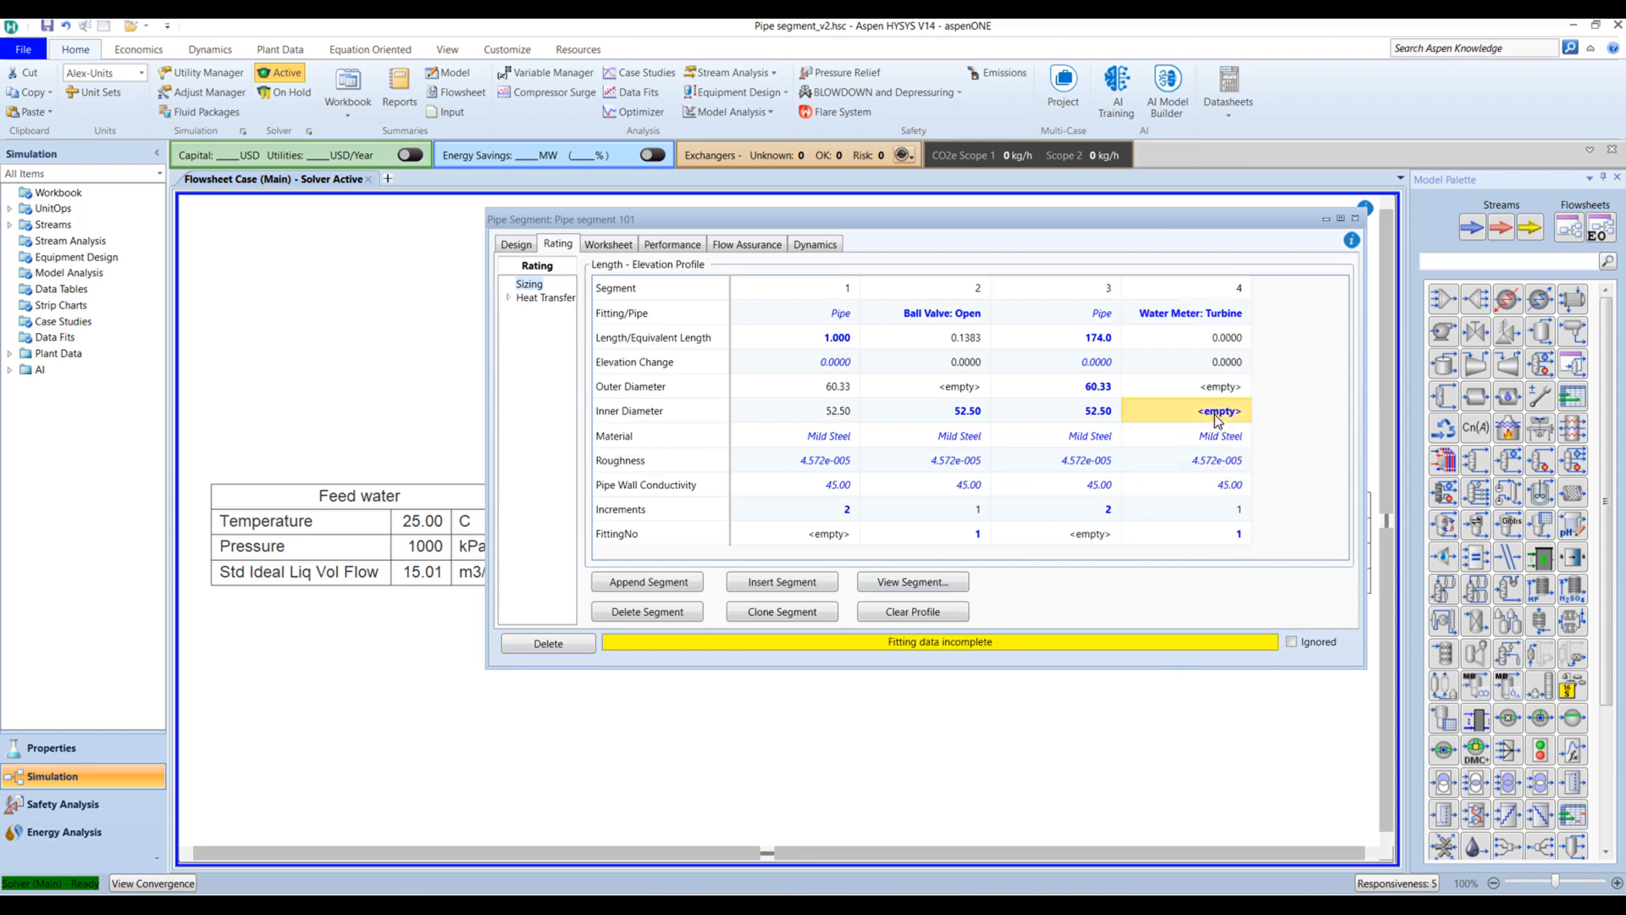
type("52")
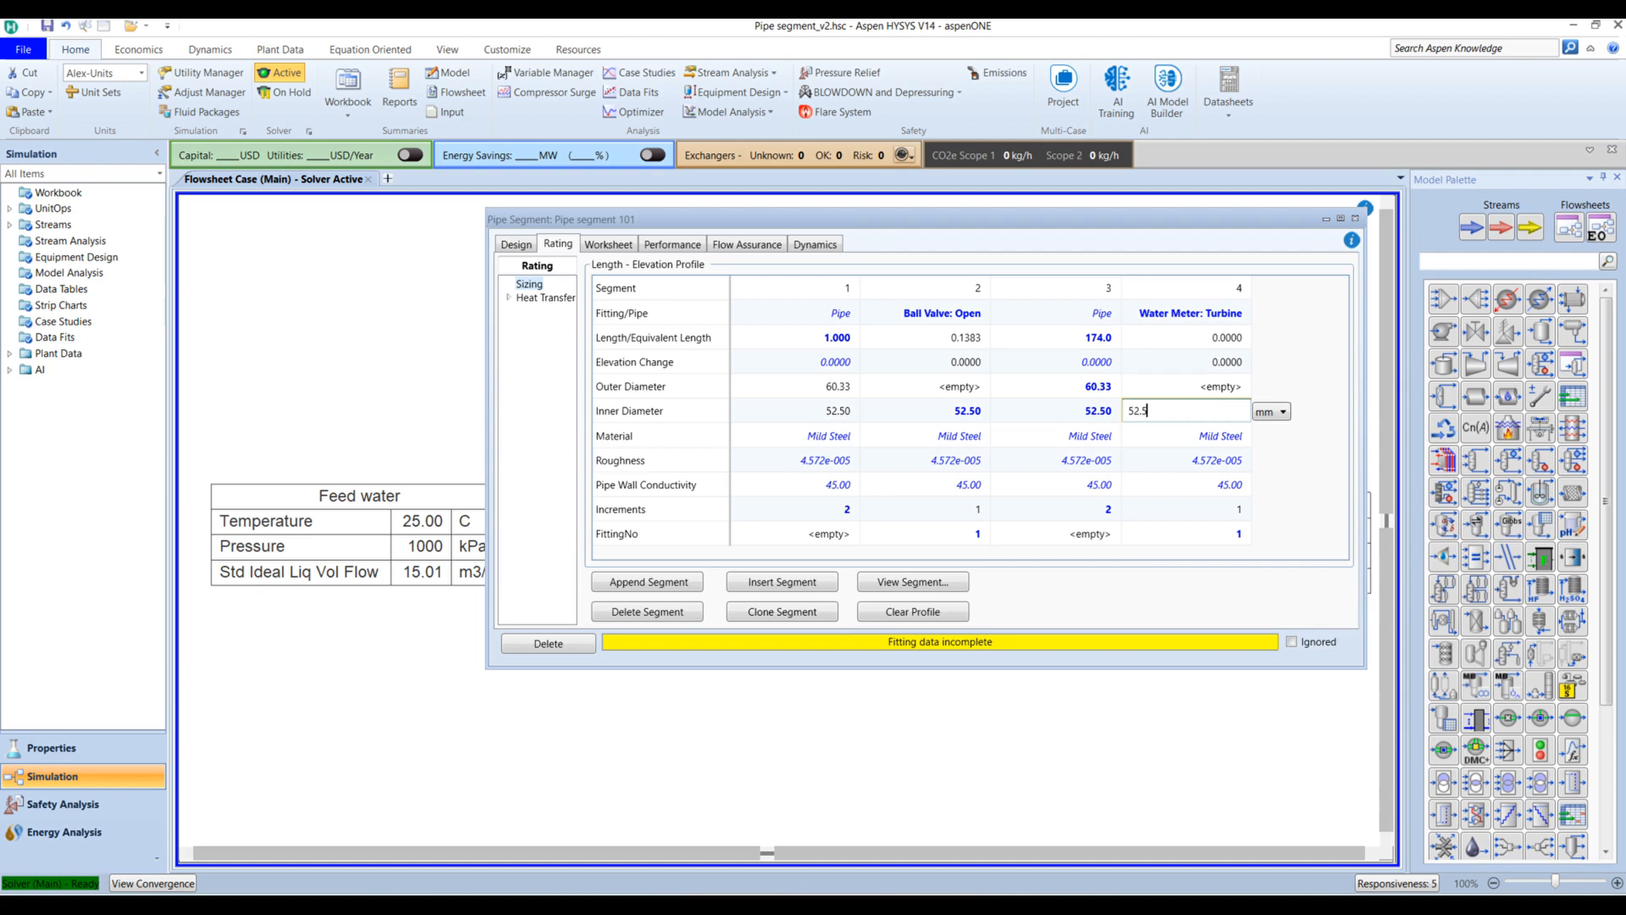
type(".5")
key("Return")
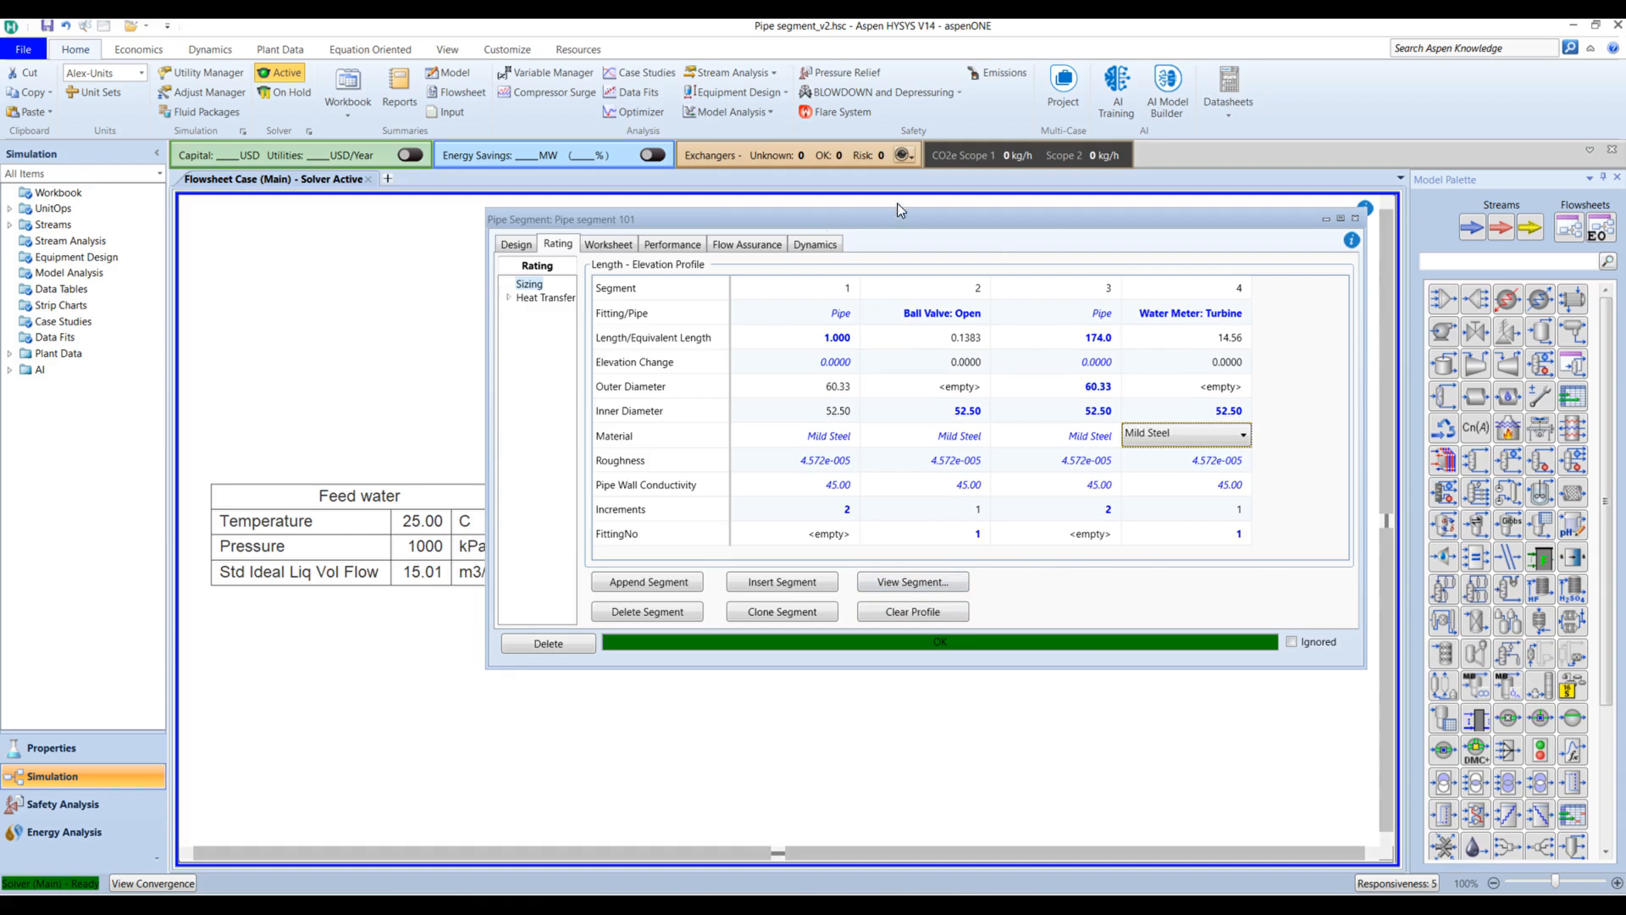
Step: Clone the 174 m segment 3 as segment 5
left_click_drag(905, 218, 763, 222)
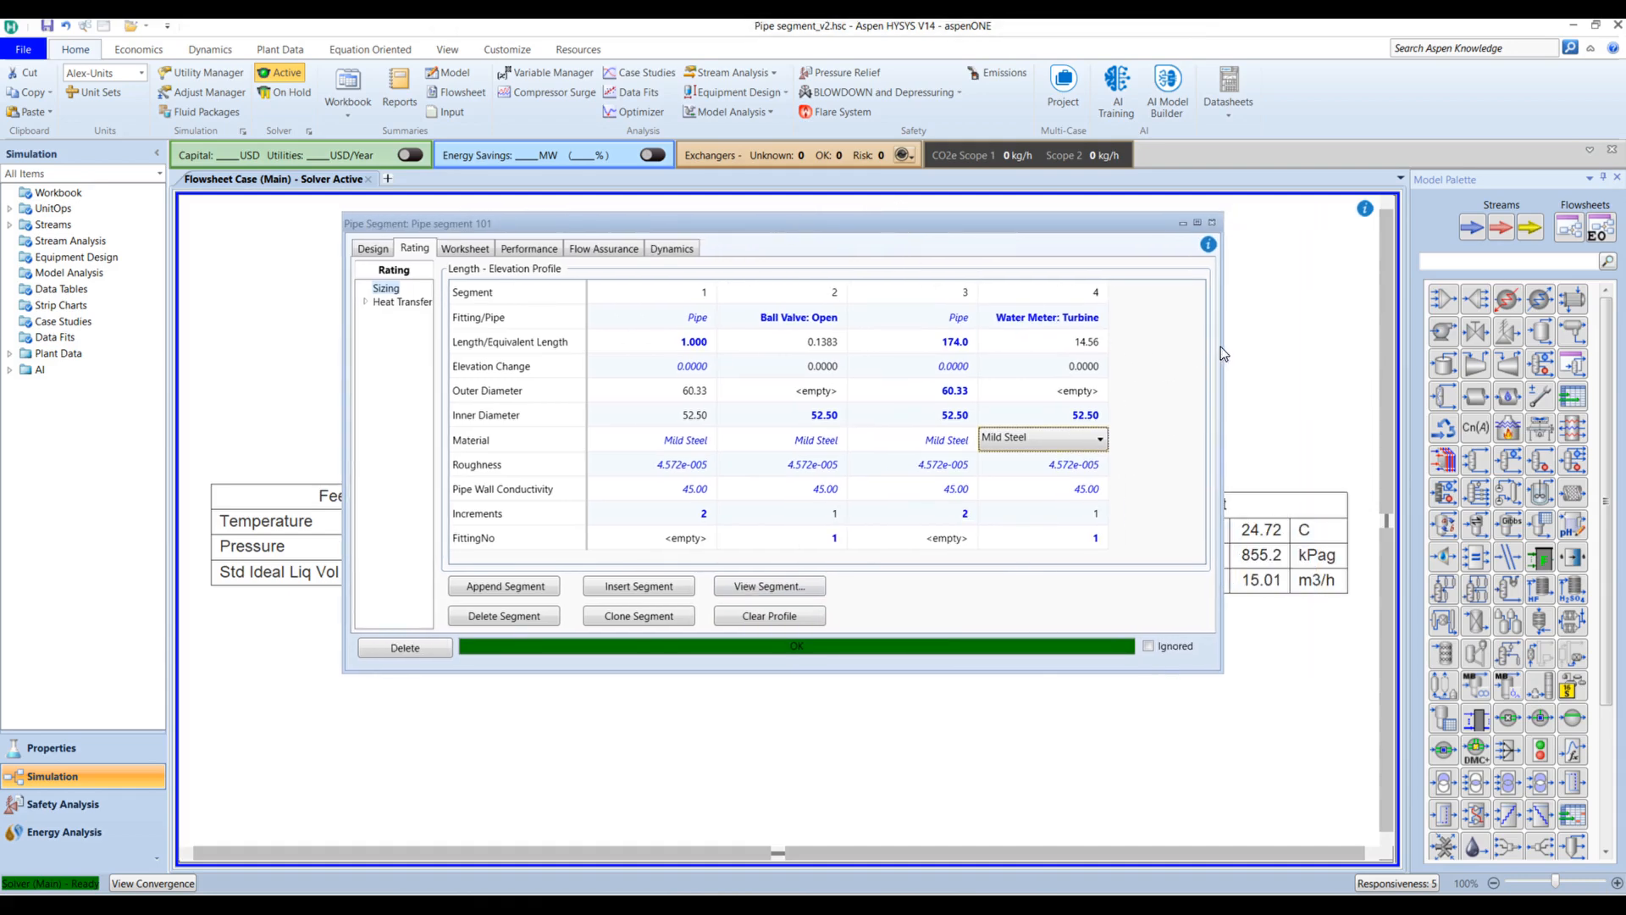
left_click_drag(1221, 348, 1297, 347)
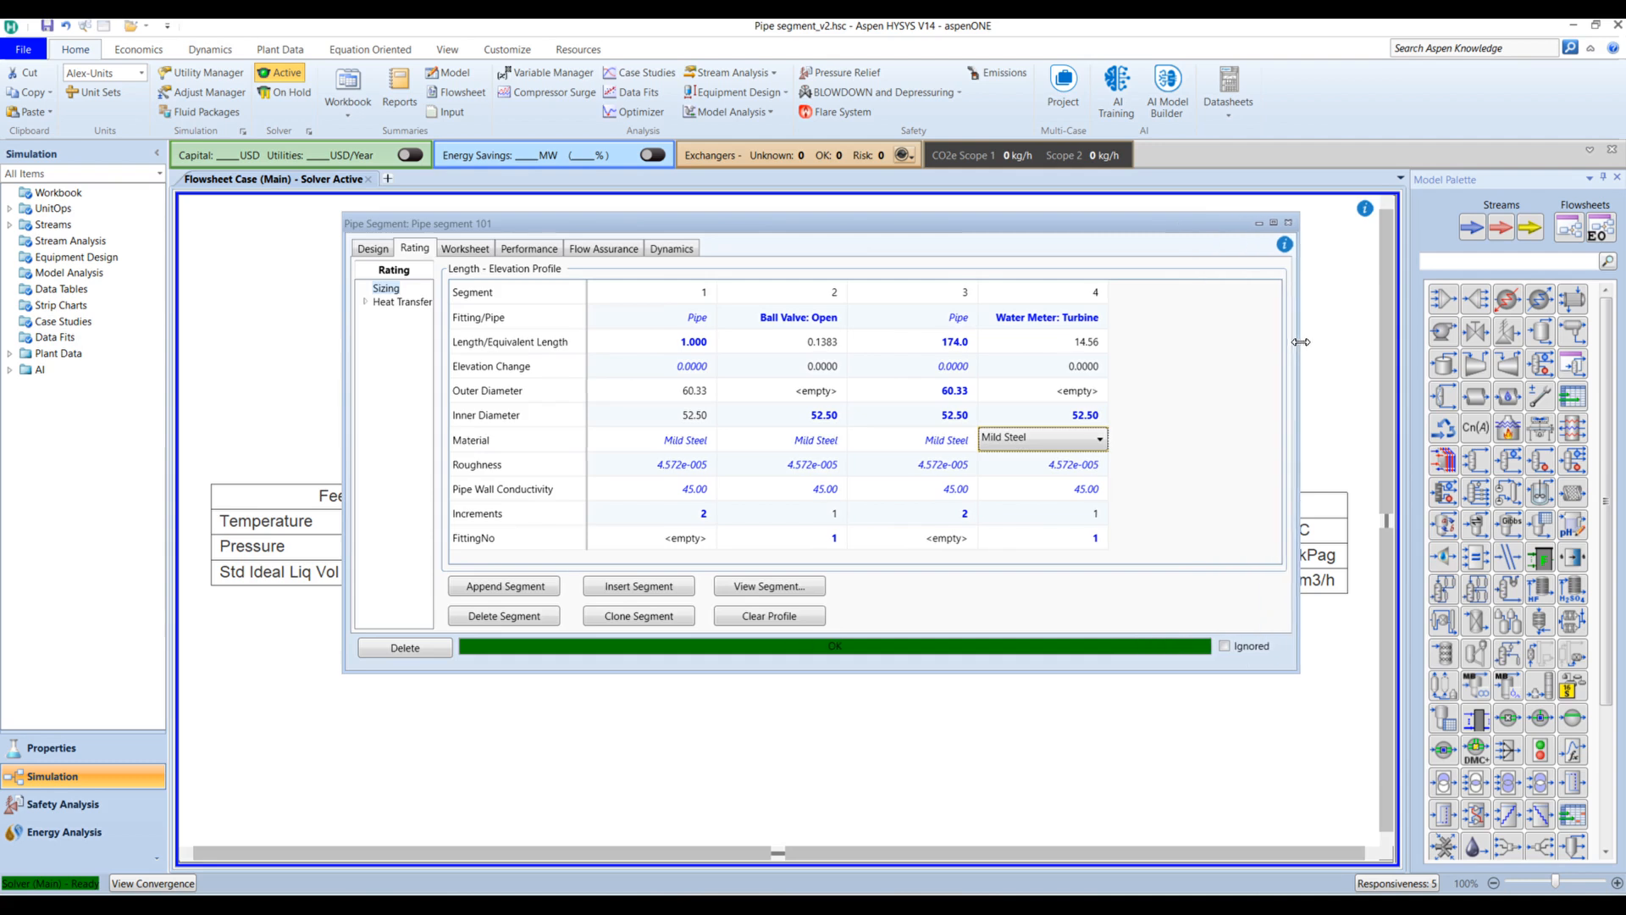
left_click(962, 296)
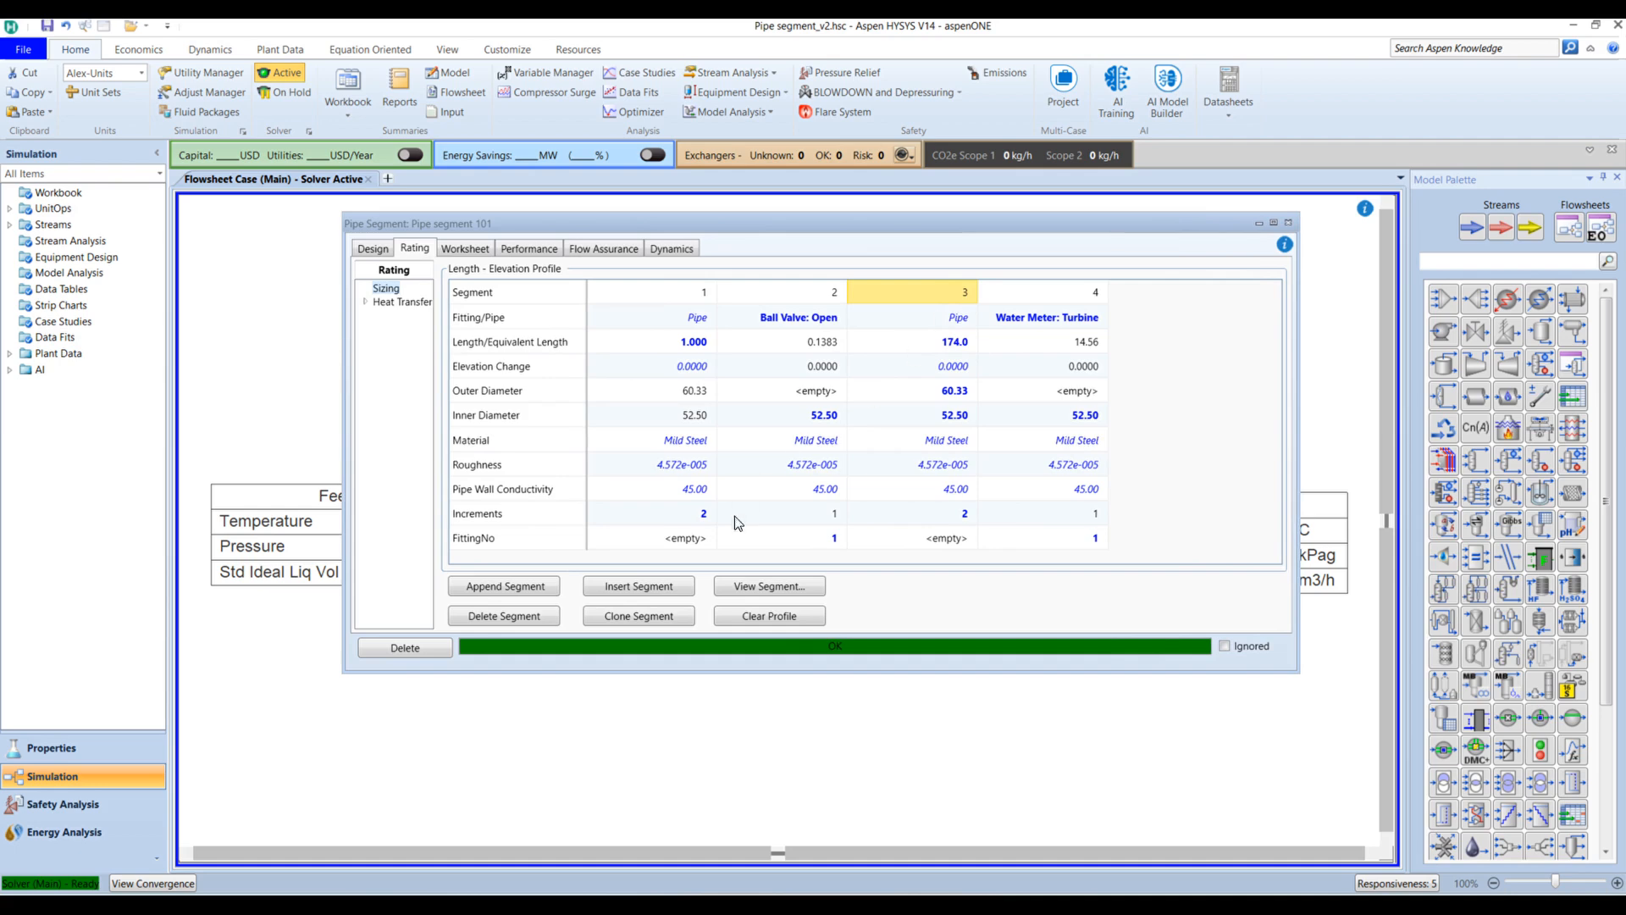
left_click(649, 618)
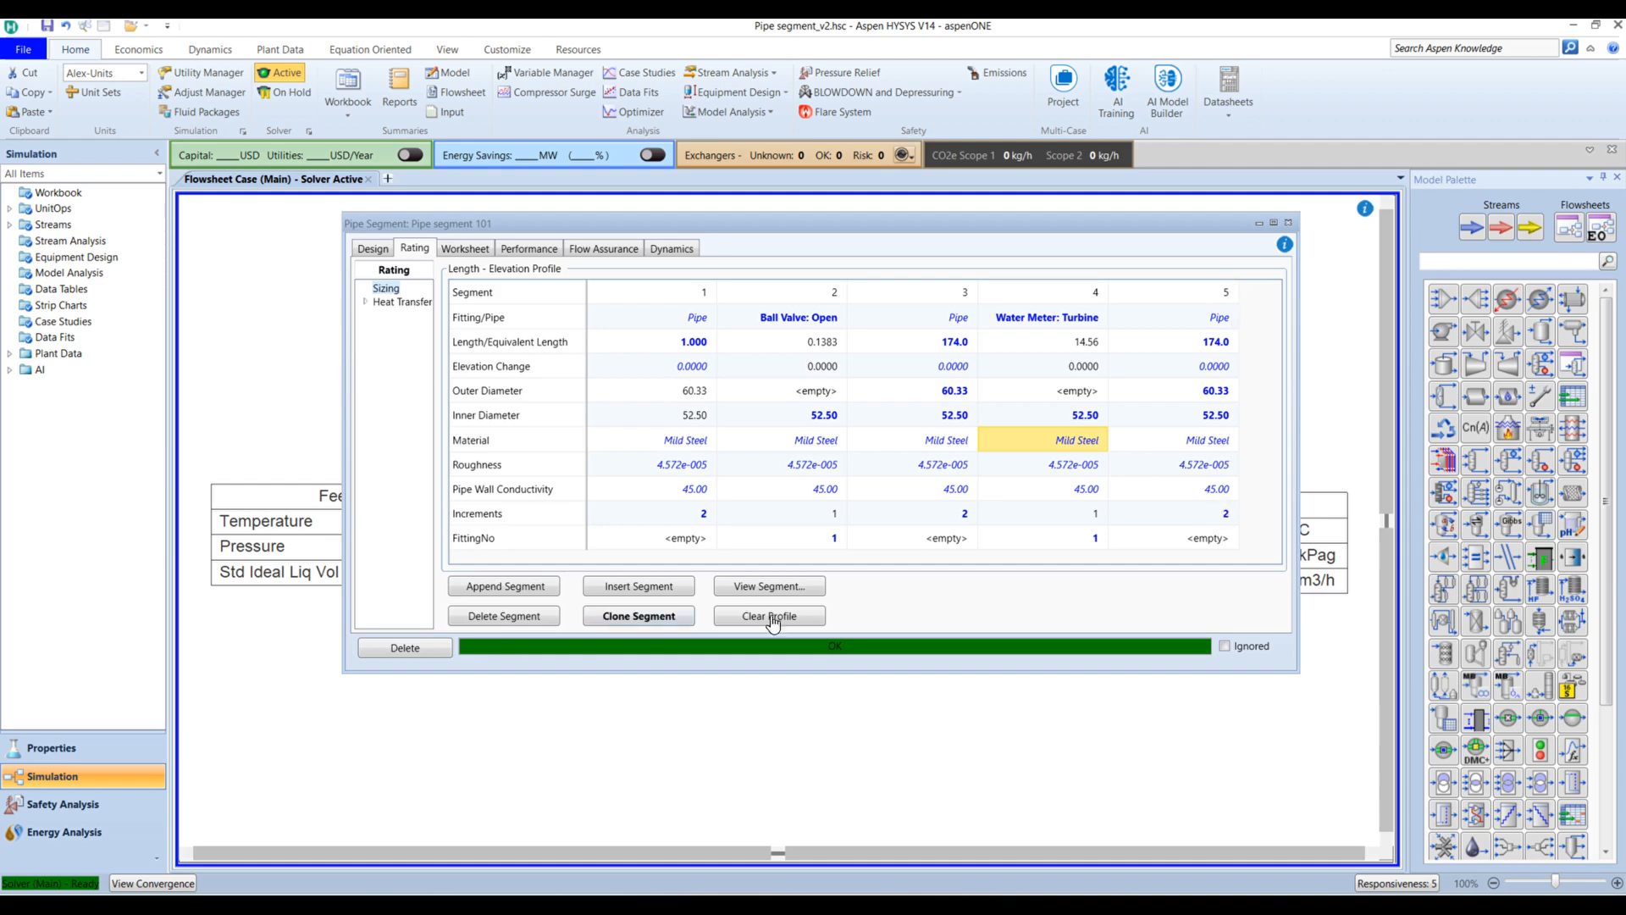
Step: Clone the ball valve segment 2 as segment 6
left_click_drag(1299, 351, 1396, 347)
left_click_drag(1268, 224, 1067, 224)
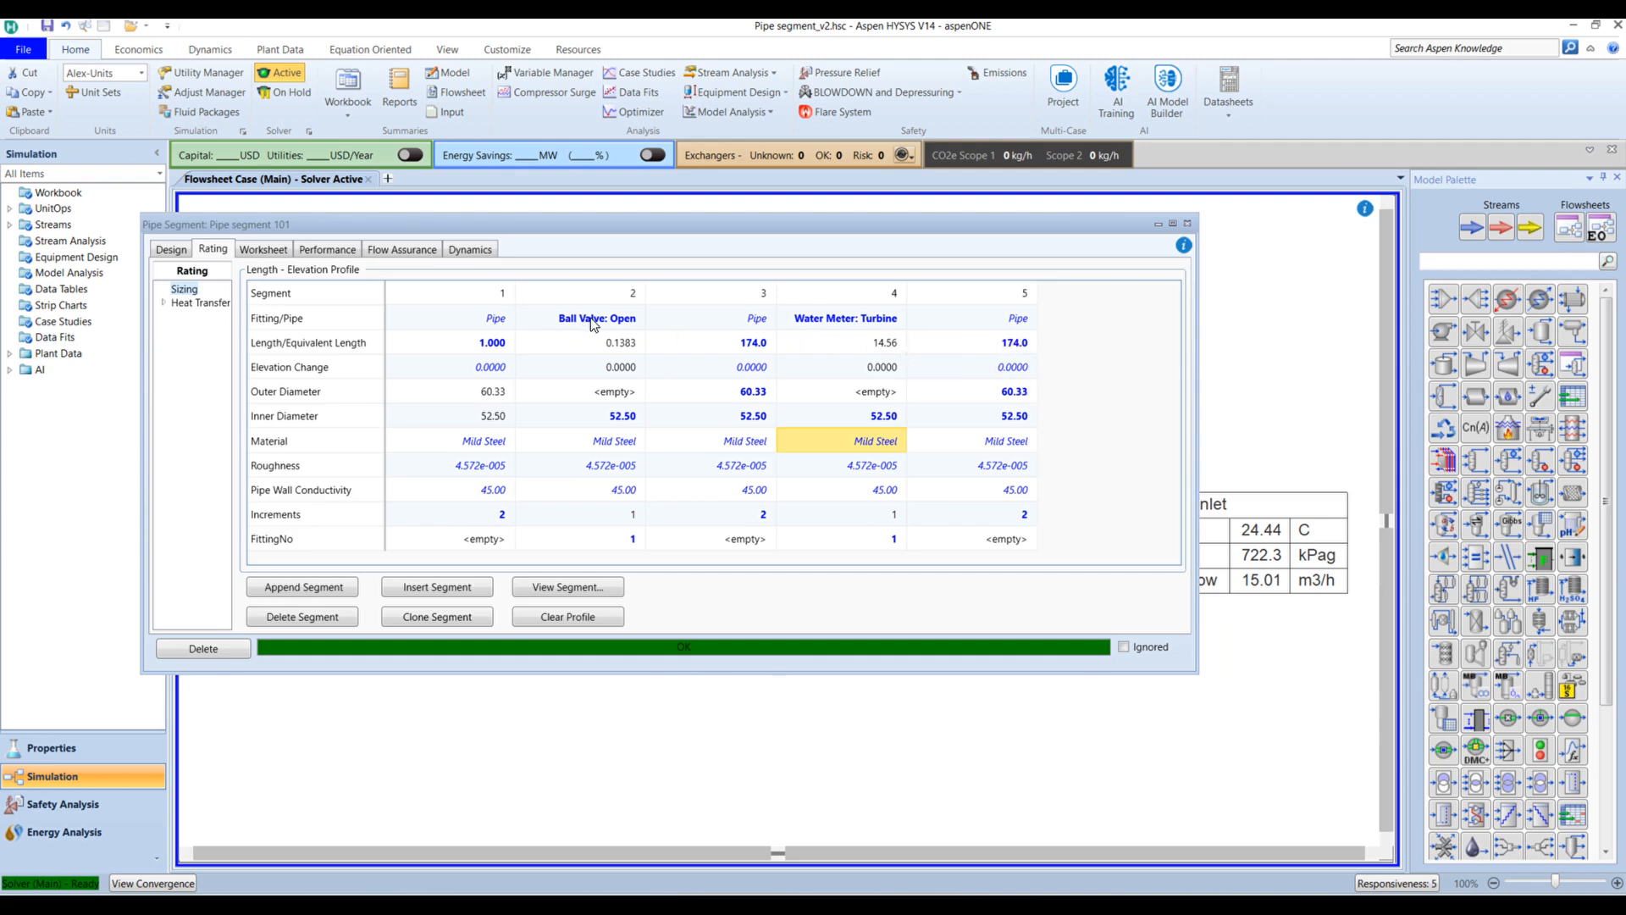
left_click(601, 296)
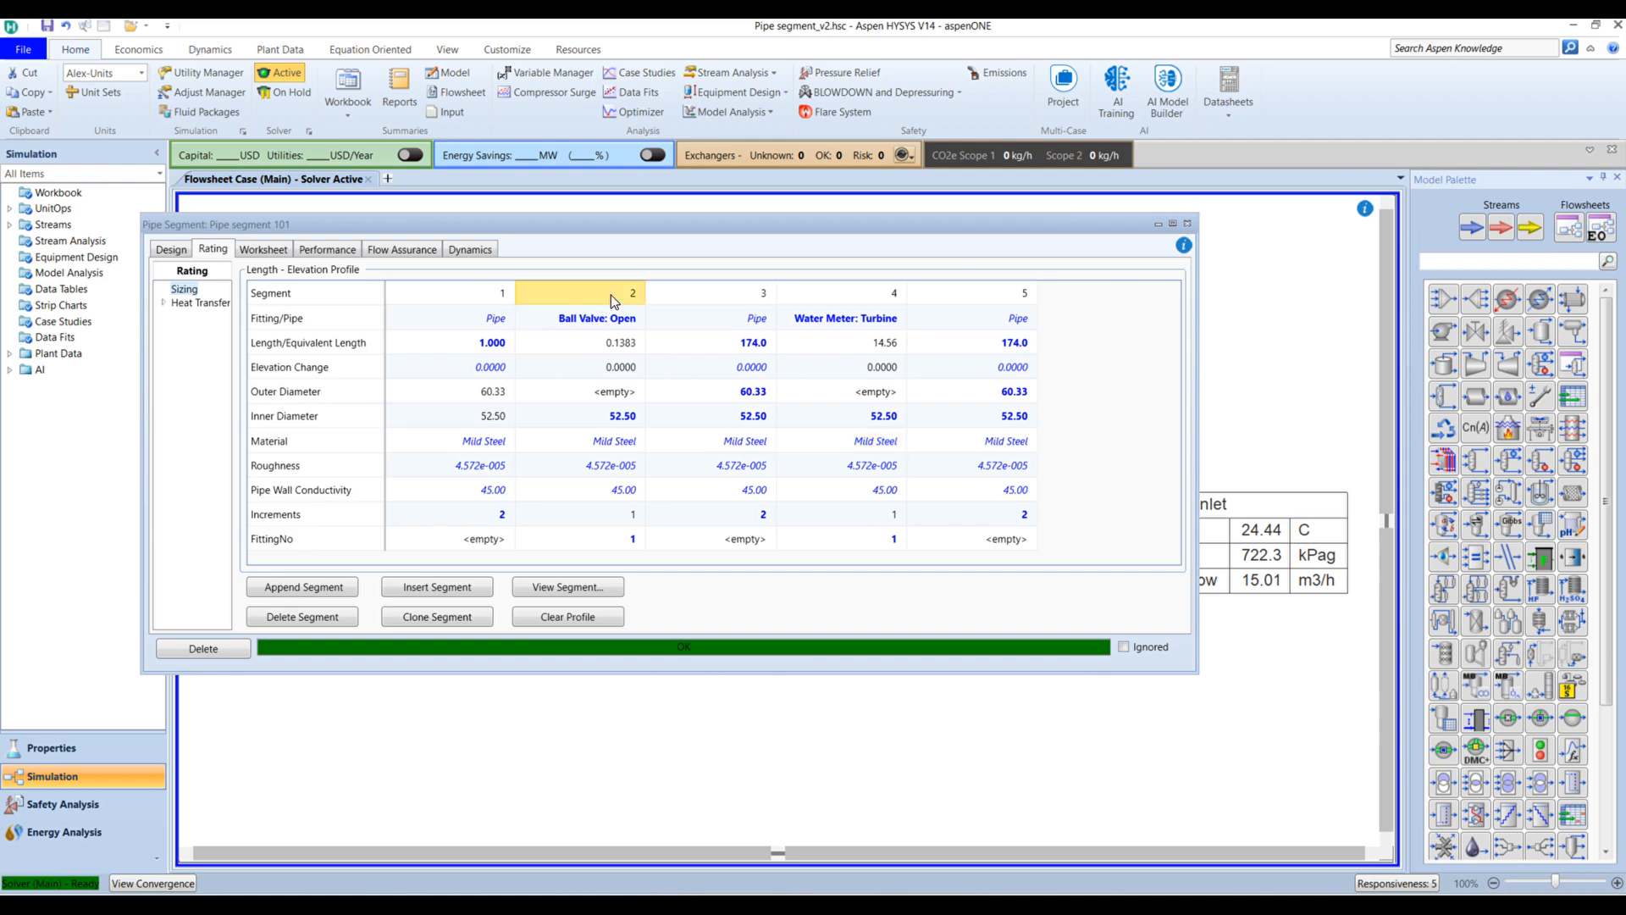
left_click(426, 619)
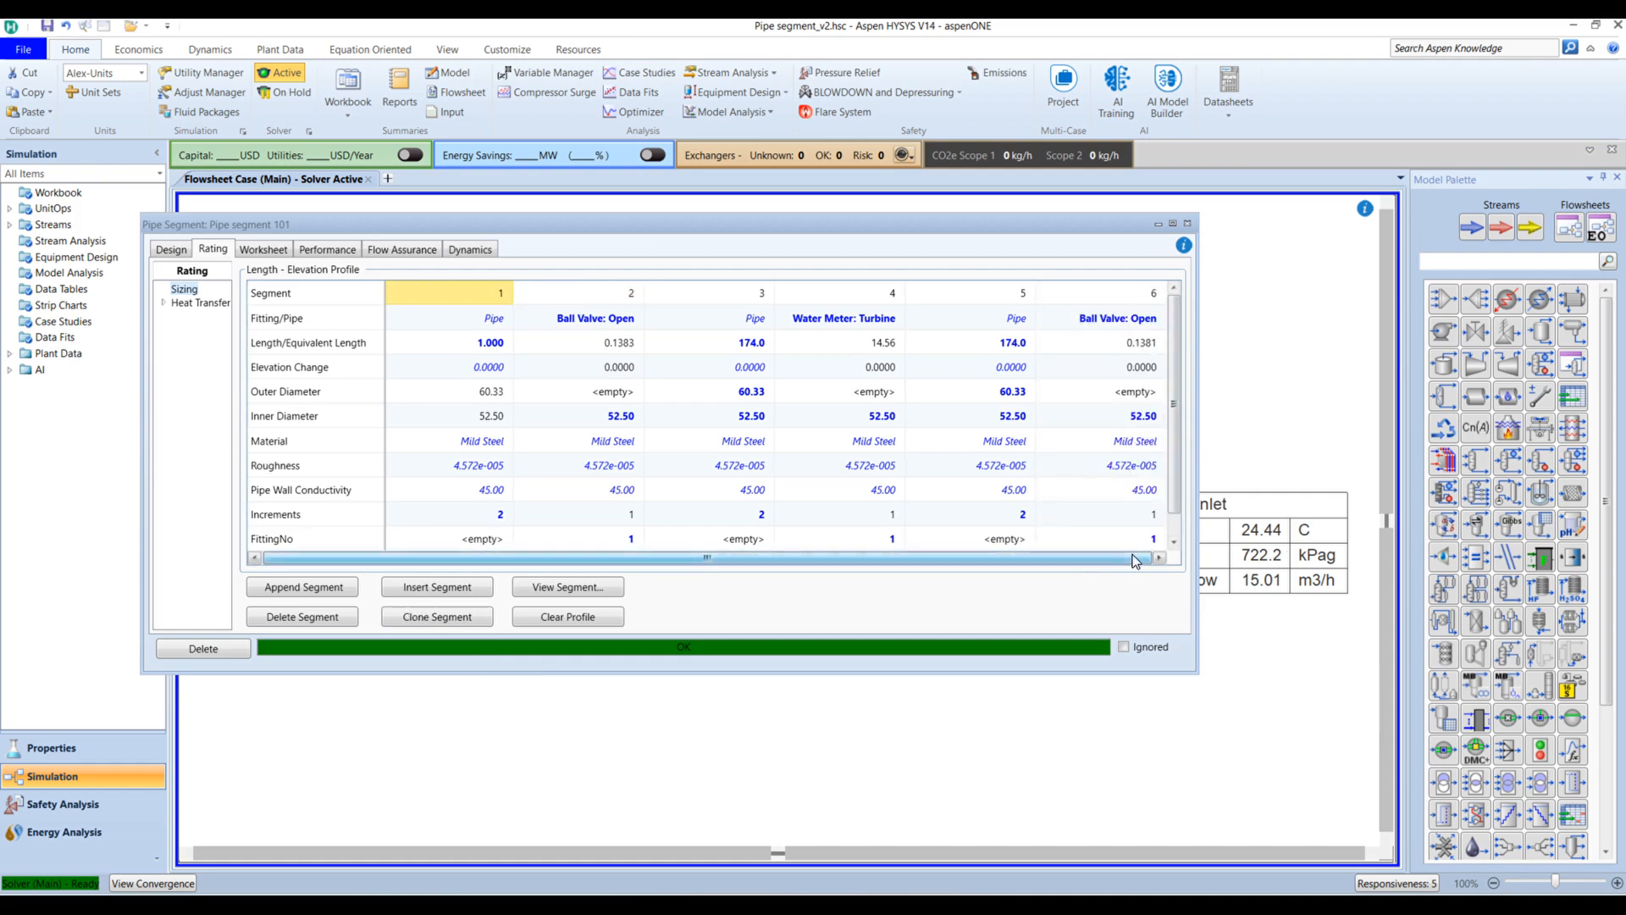
Step: Replace a mistaken valve copy with a clone of segment 1's 1 m pipe as segment 7
left_click_drag(1198, 542, 1351, 540)
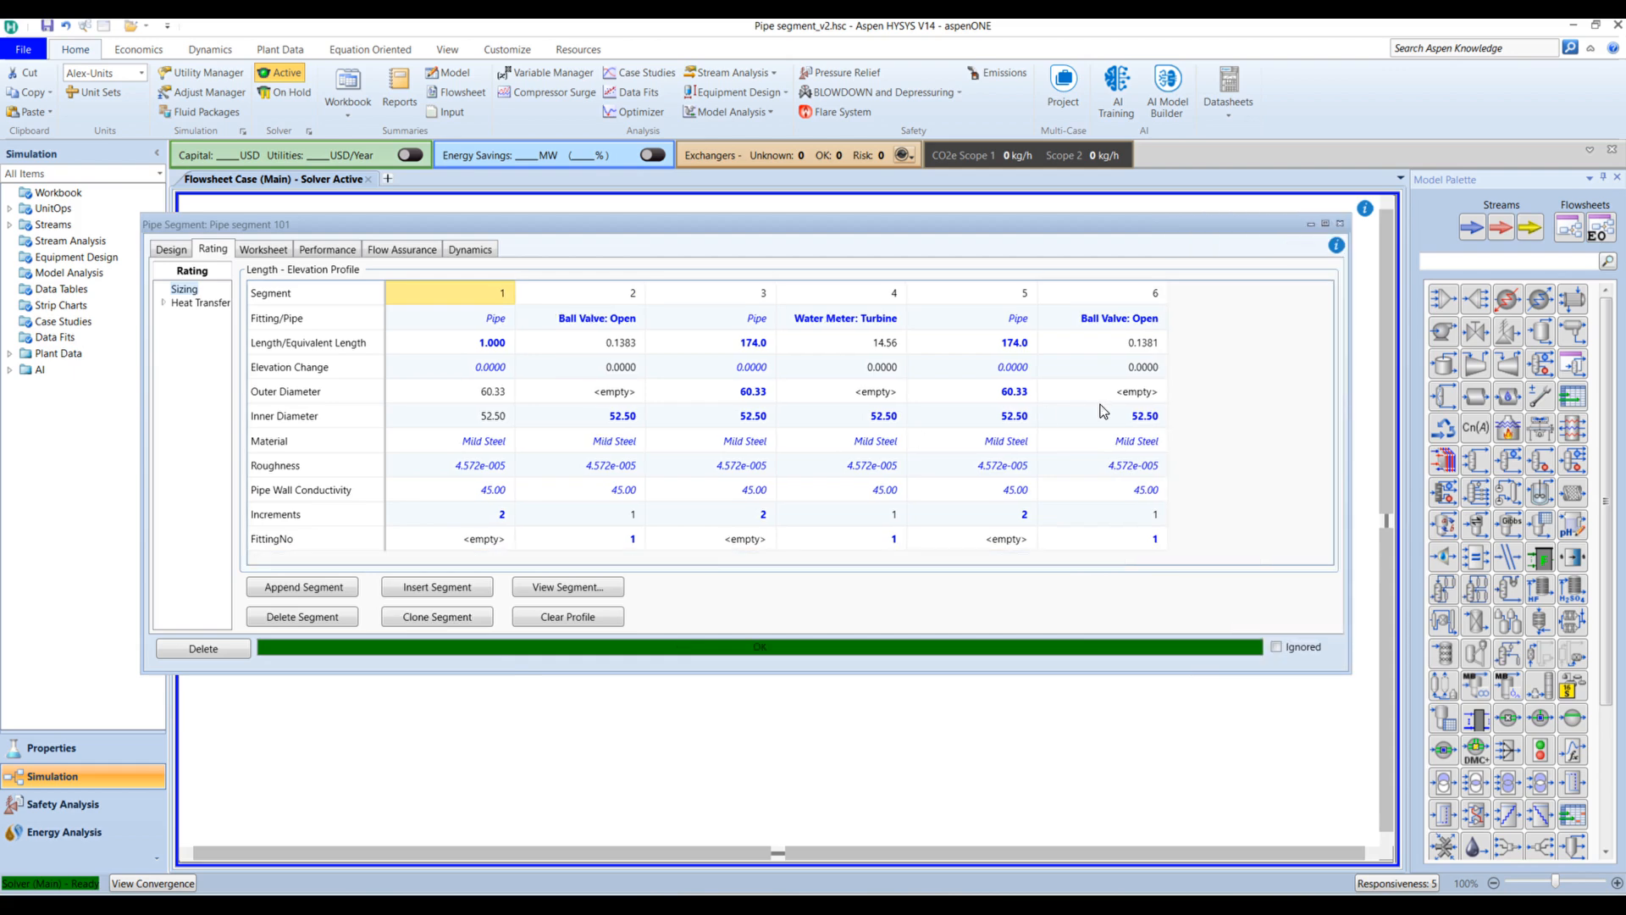
mouse_move(1100, 411)
mouse_move(544, 424)
left_click(415, 618)
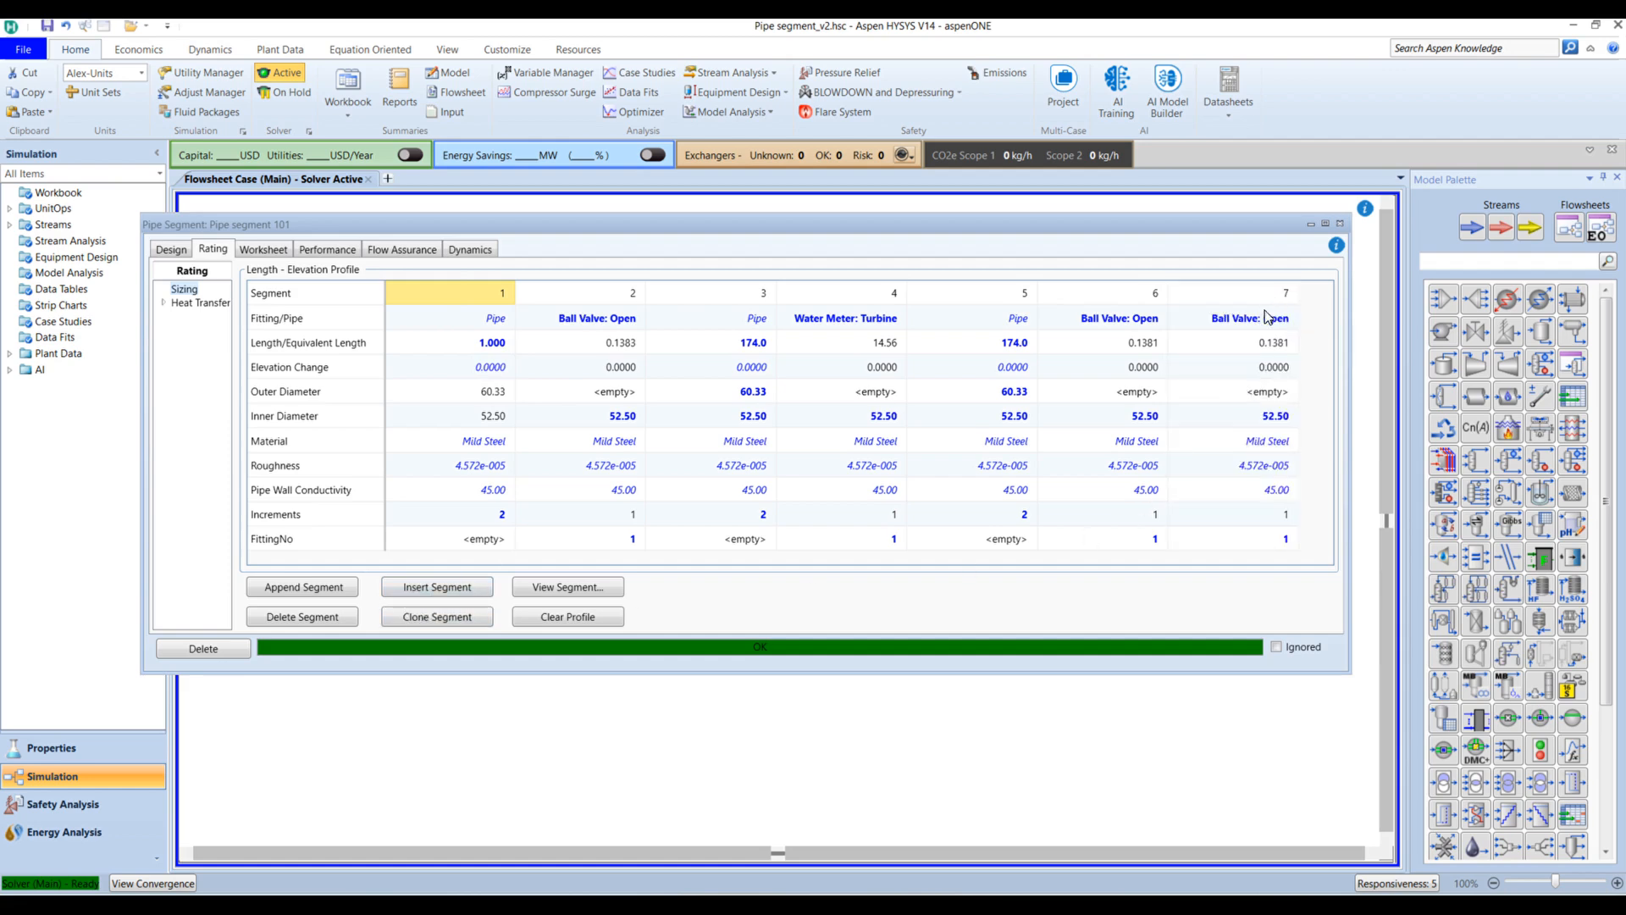
left_click(1288, 294)
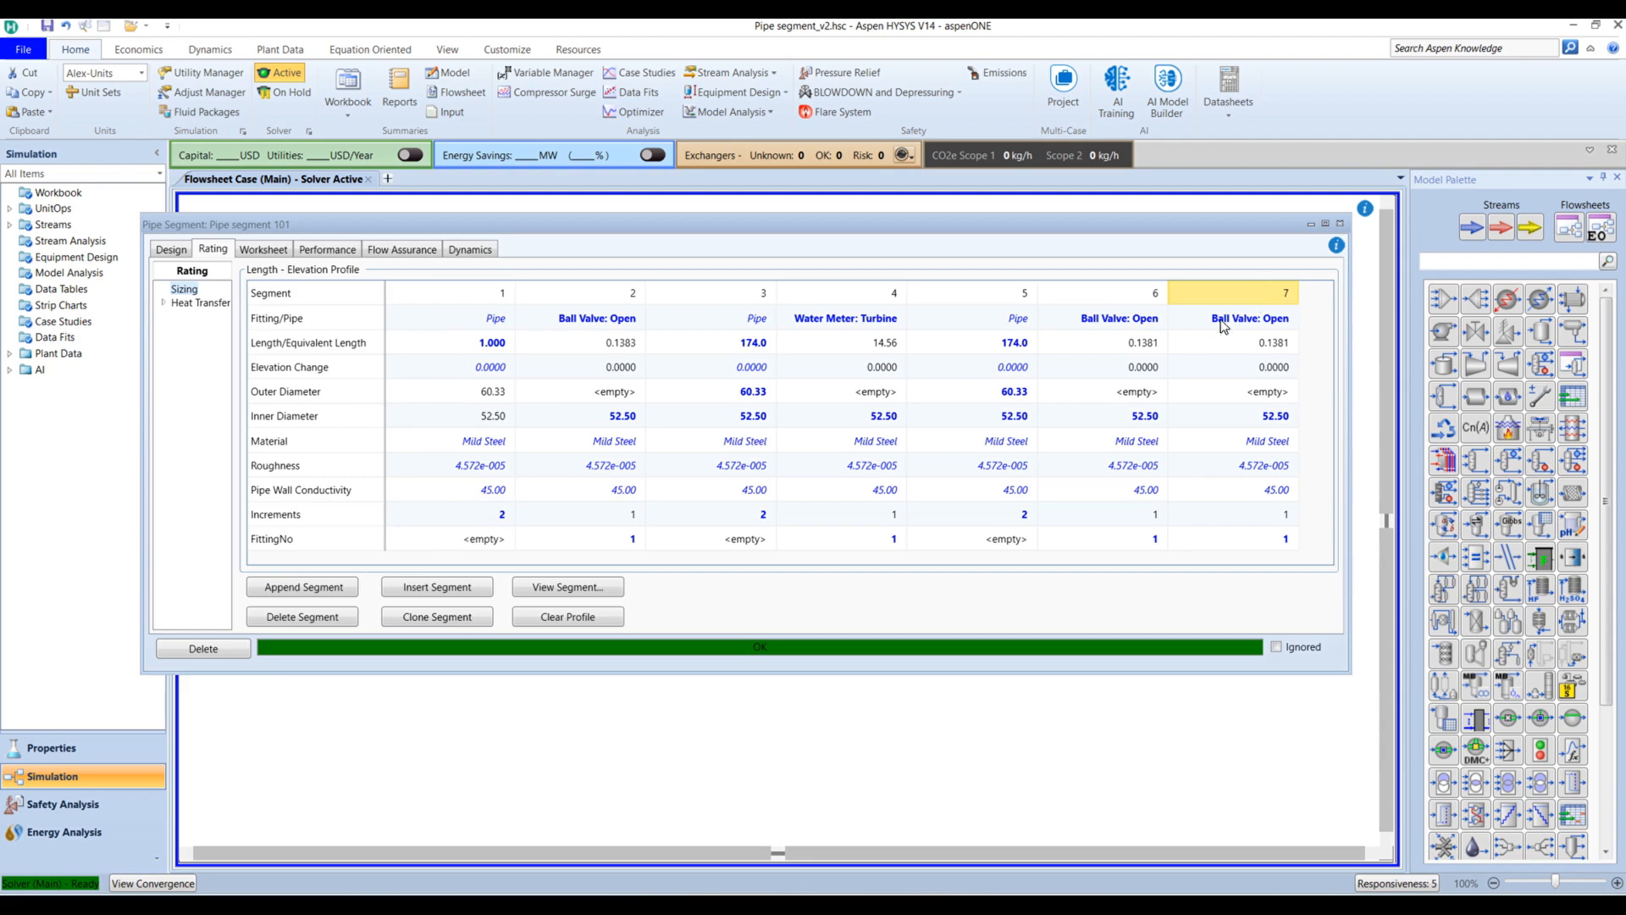
left_click(280, 620)
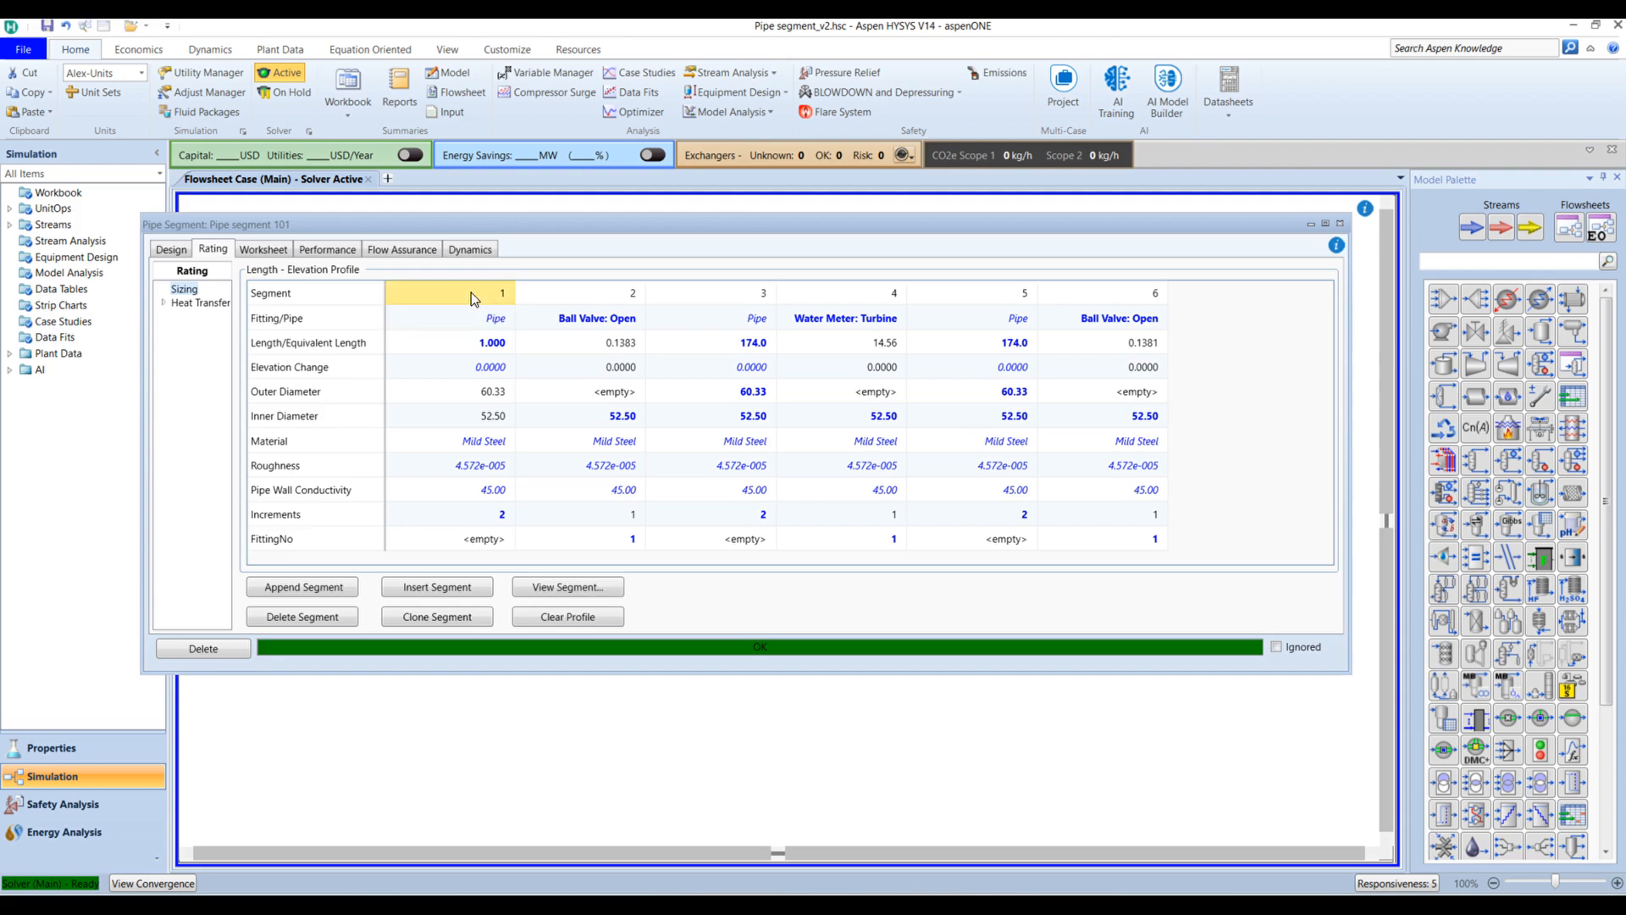
left_click(440, 620)
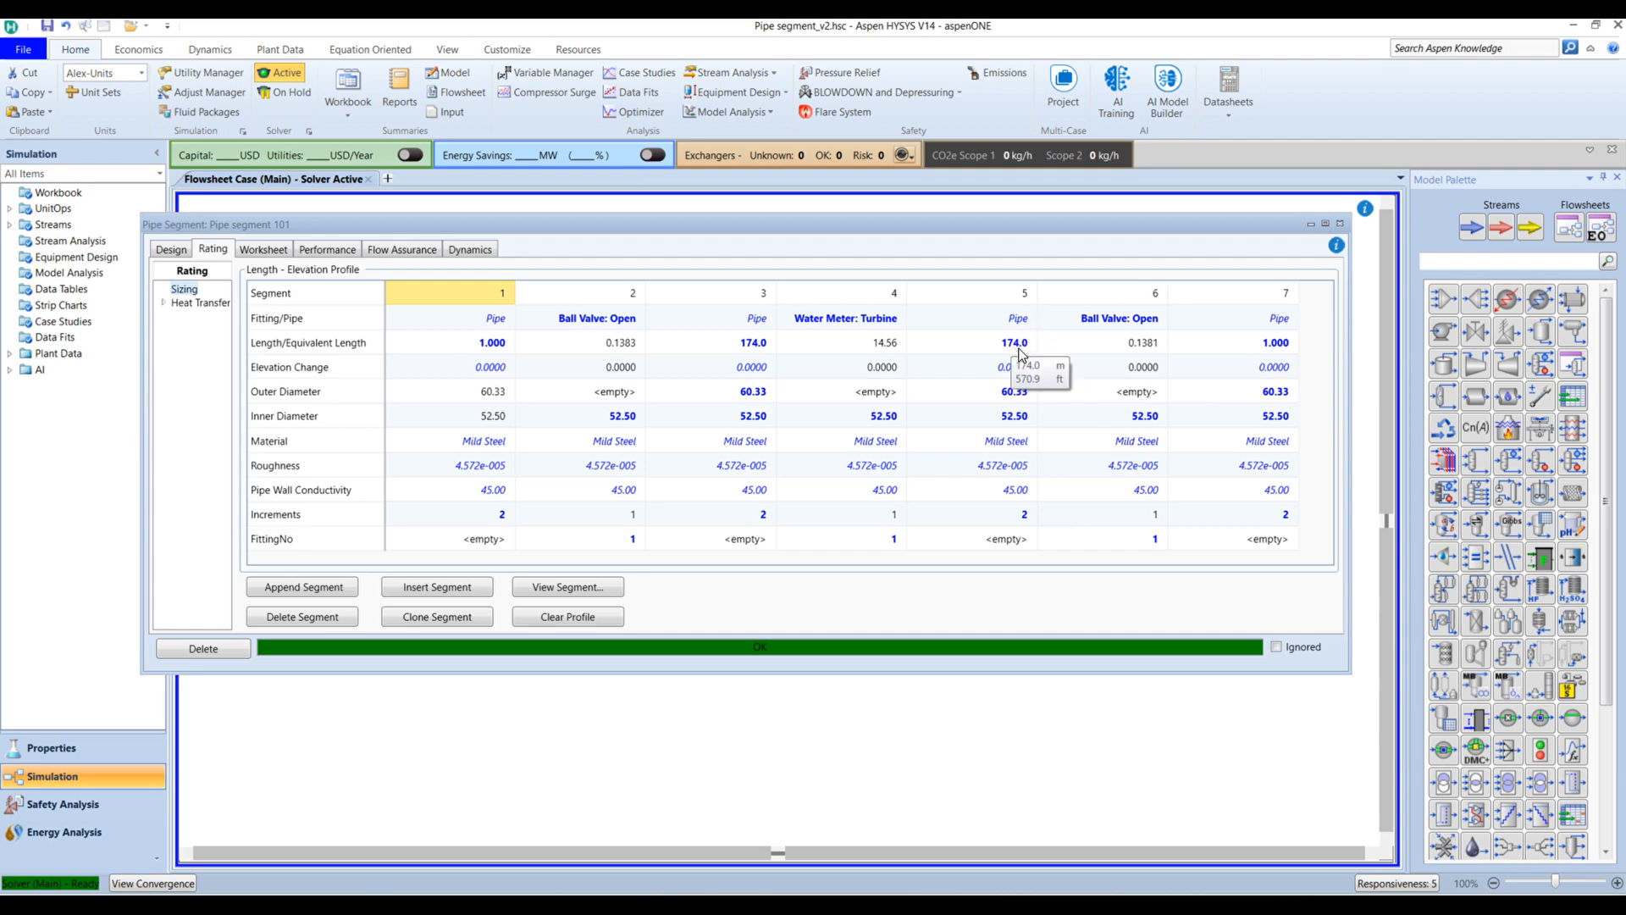
Step: Set 10 increments on the 174 m segments 5 and 3
left_click(1018, 520)
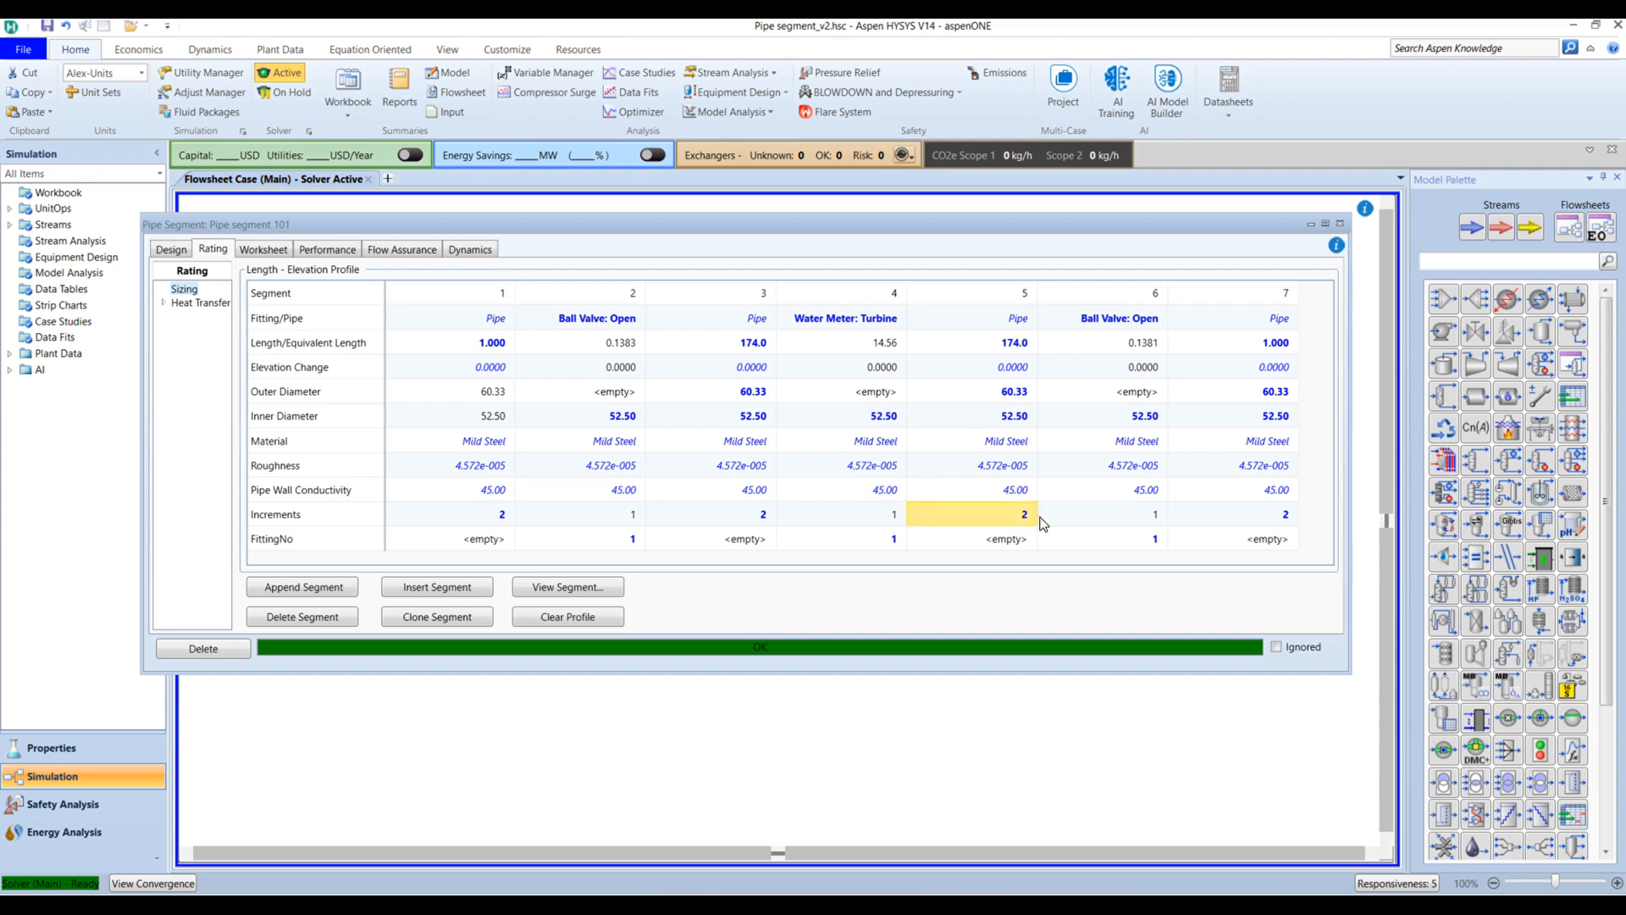
type("10")
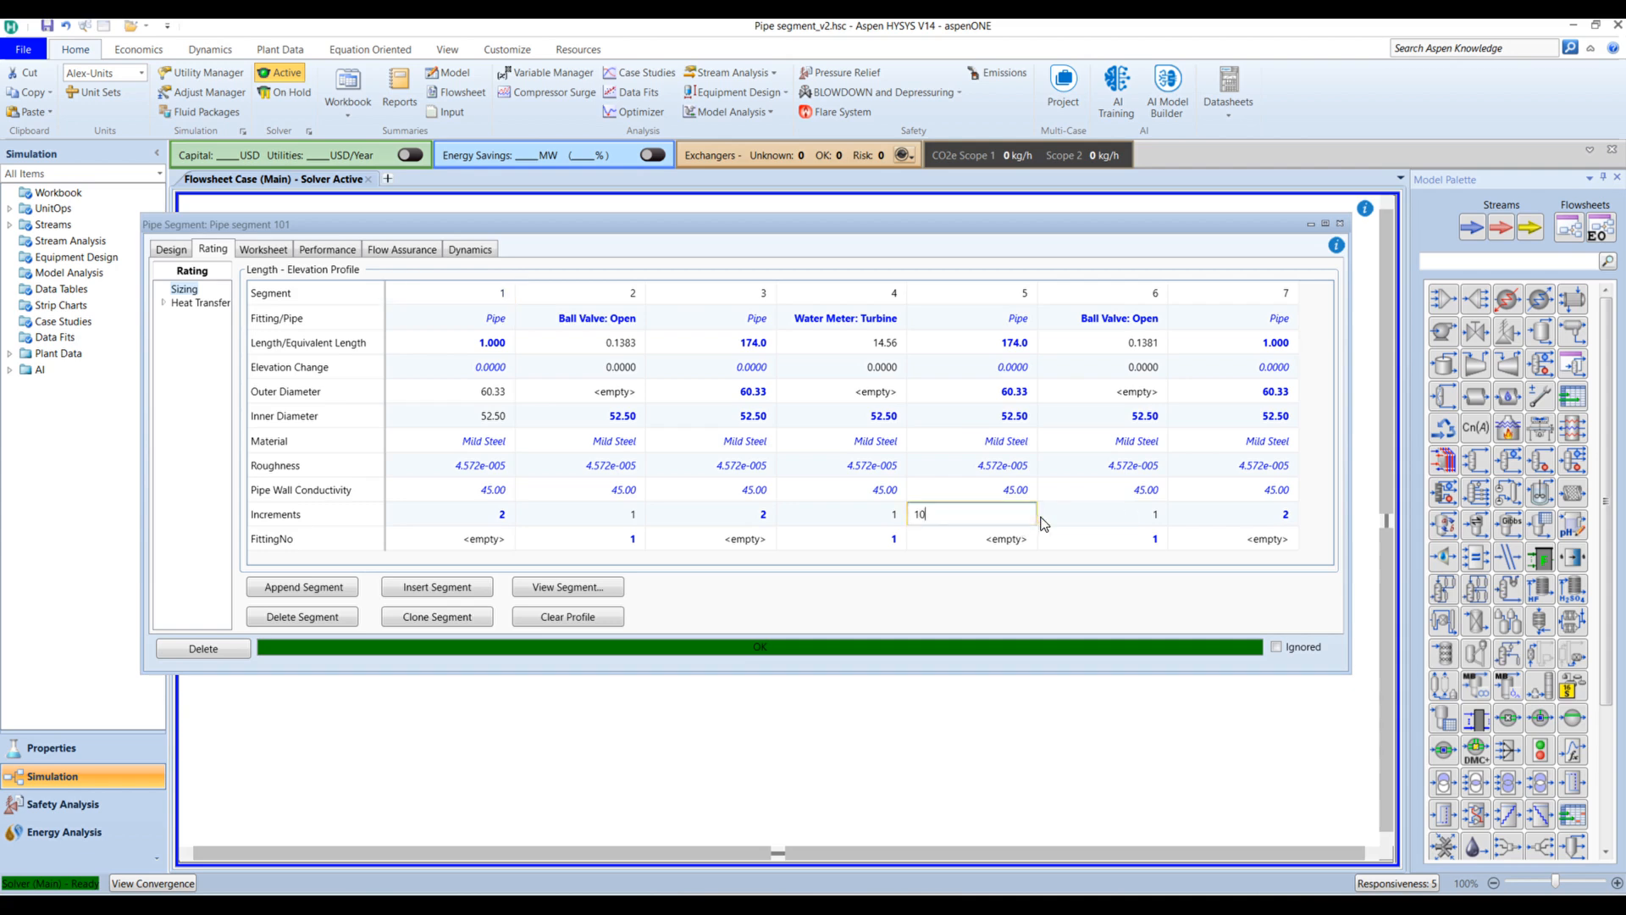
key("Return")
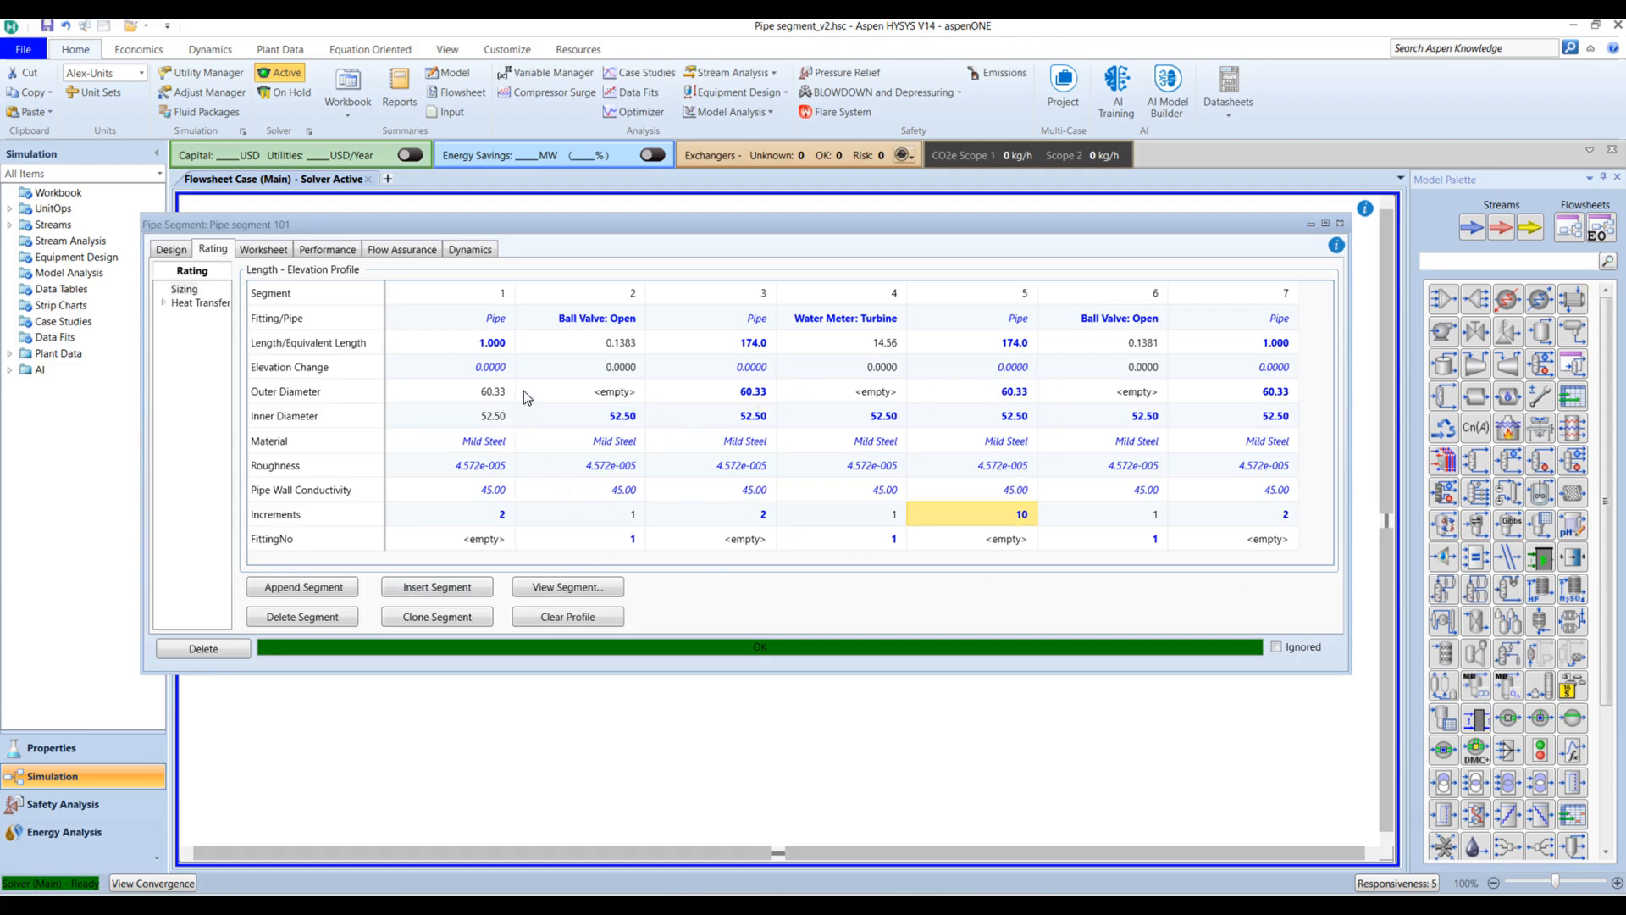
left_click(749, 514)
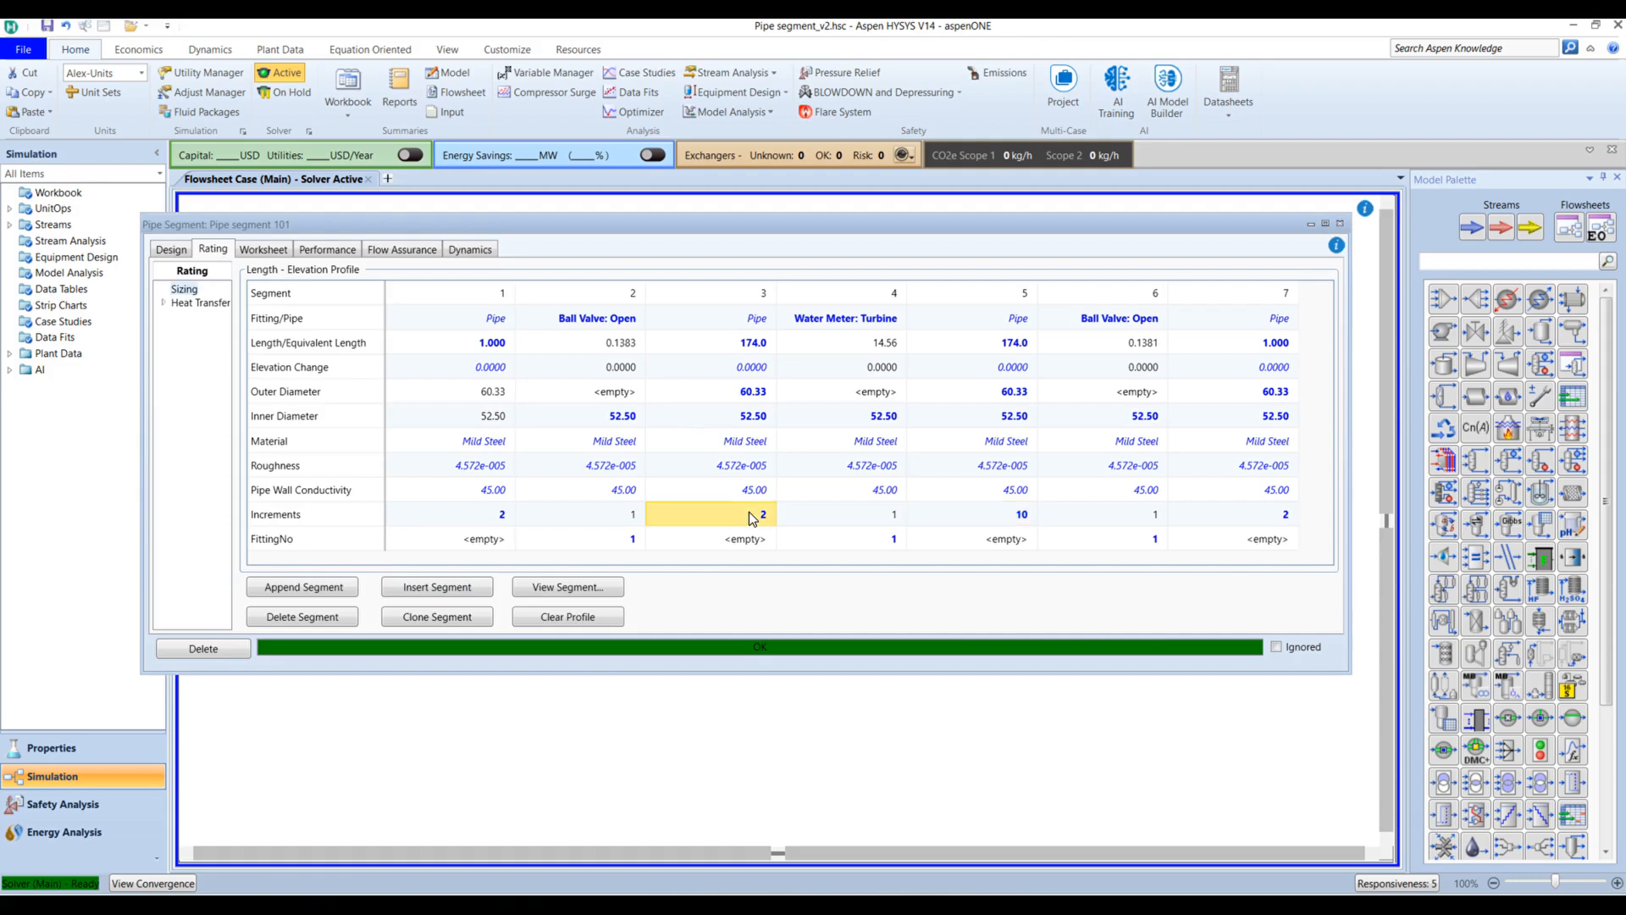
type("10")
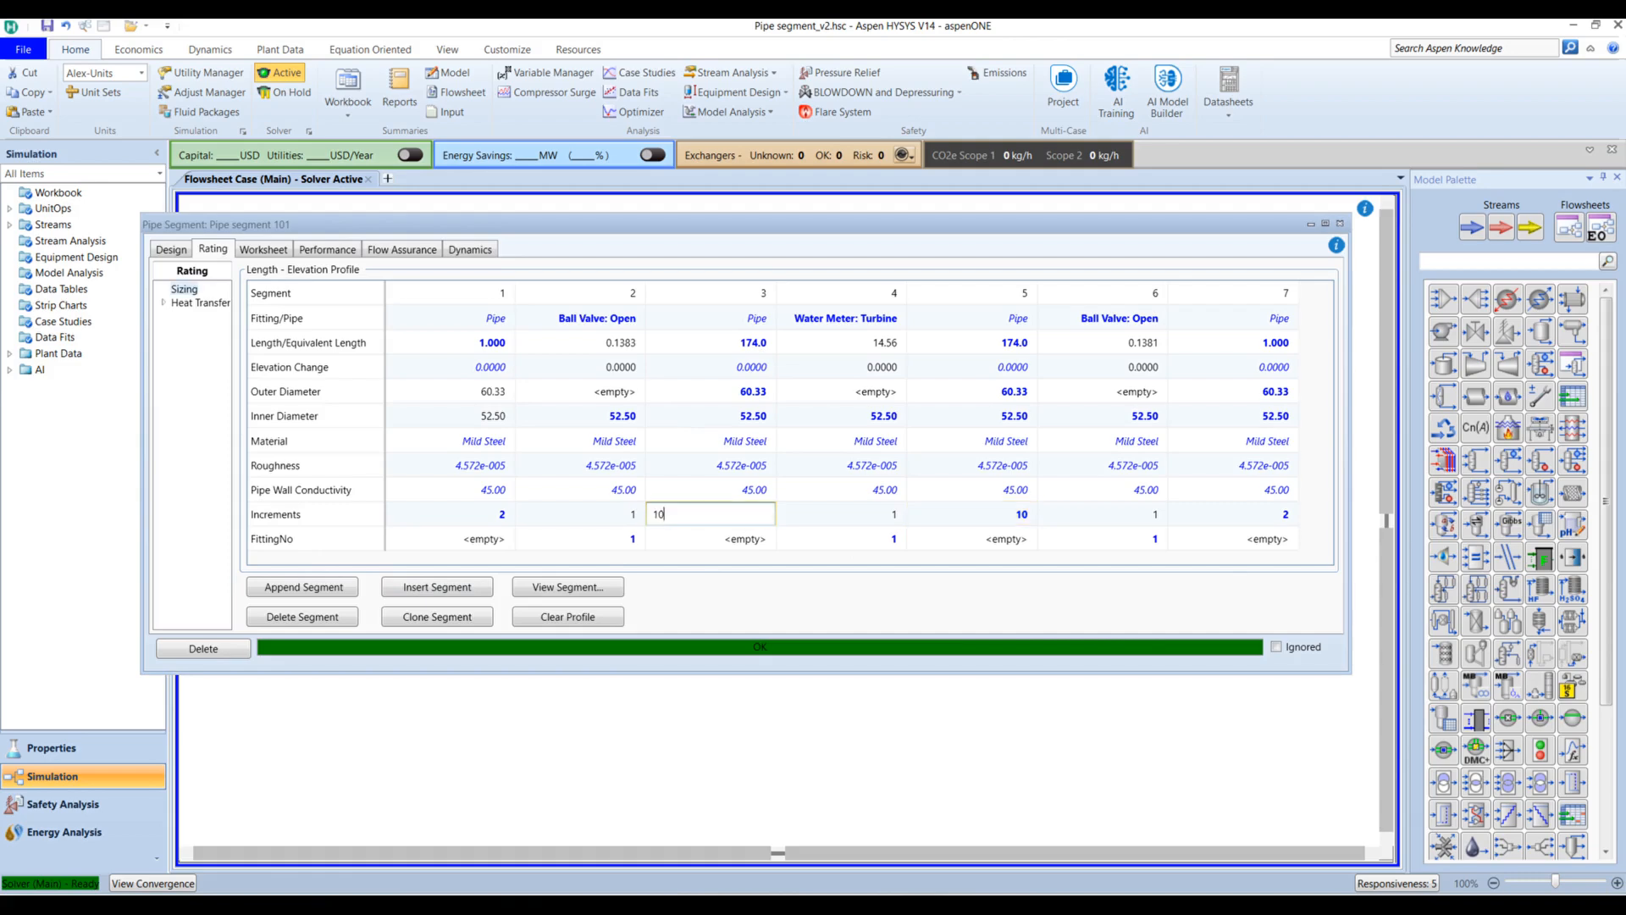
key("Return")
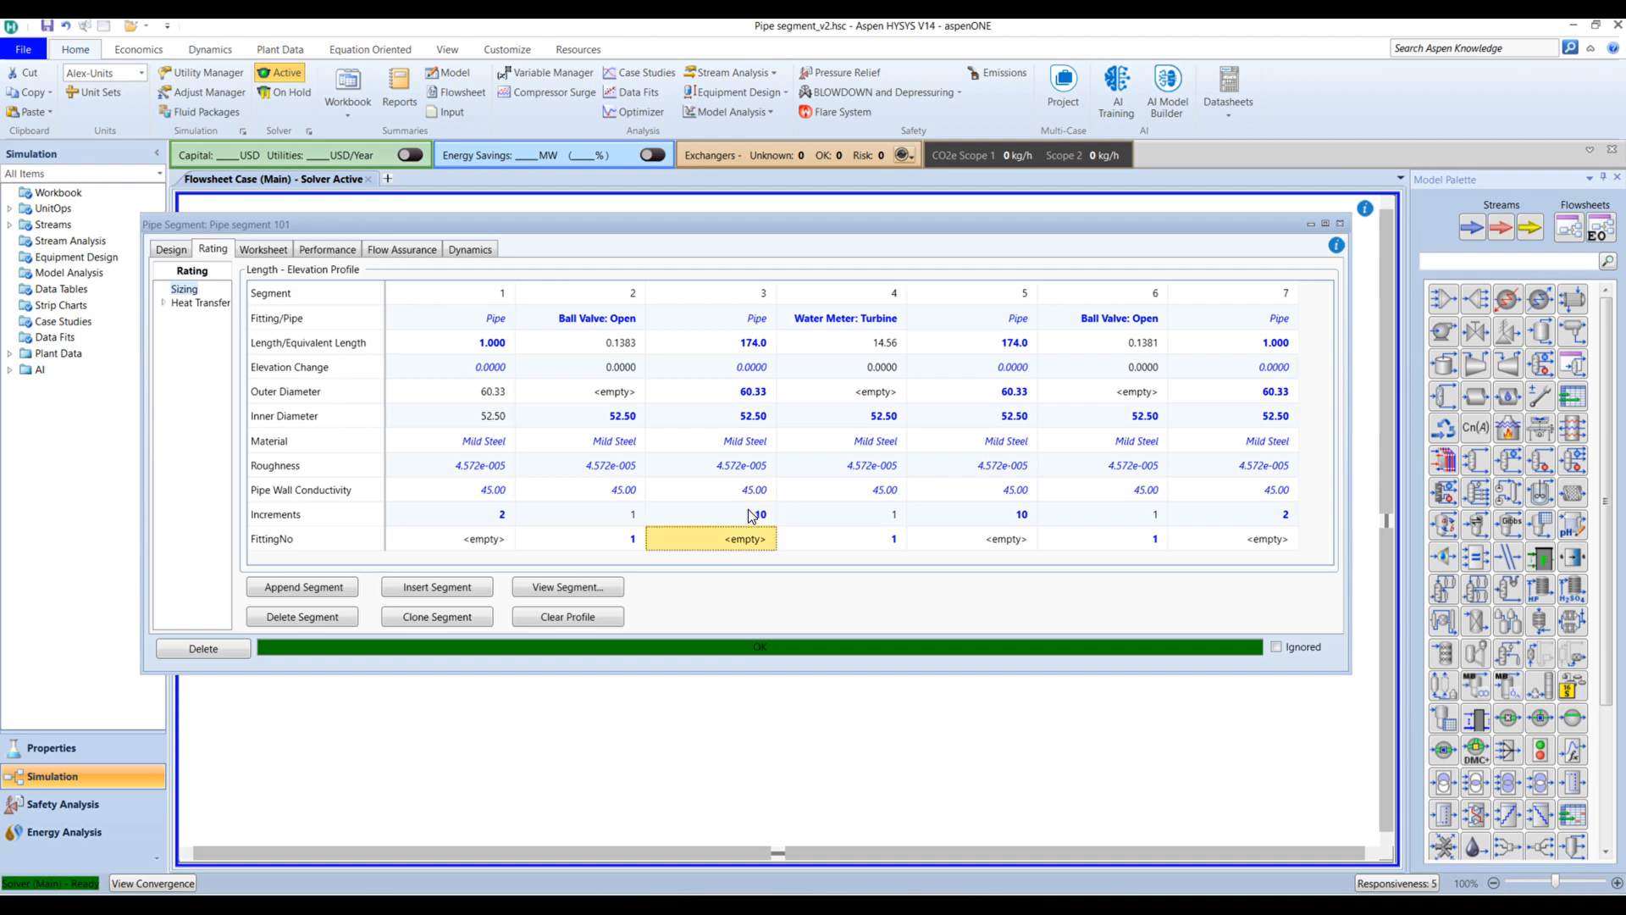
left_click(1110, 780)
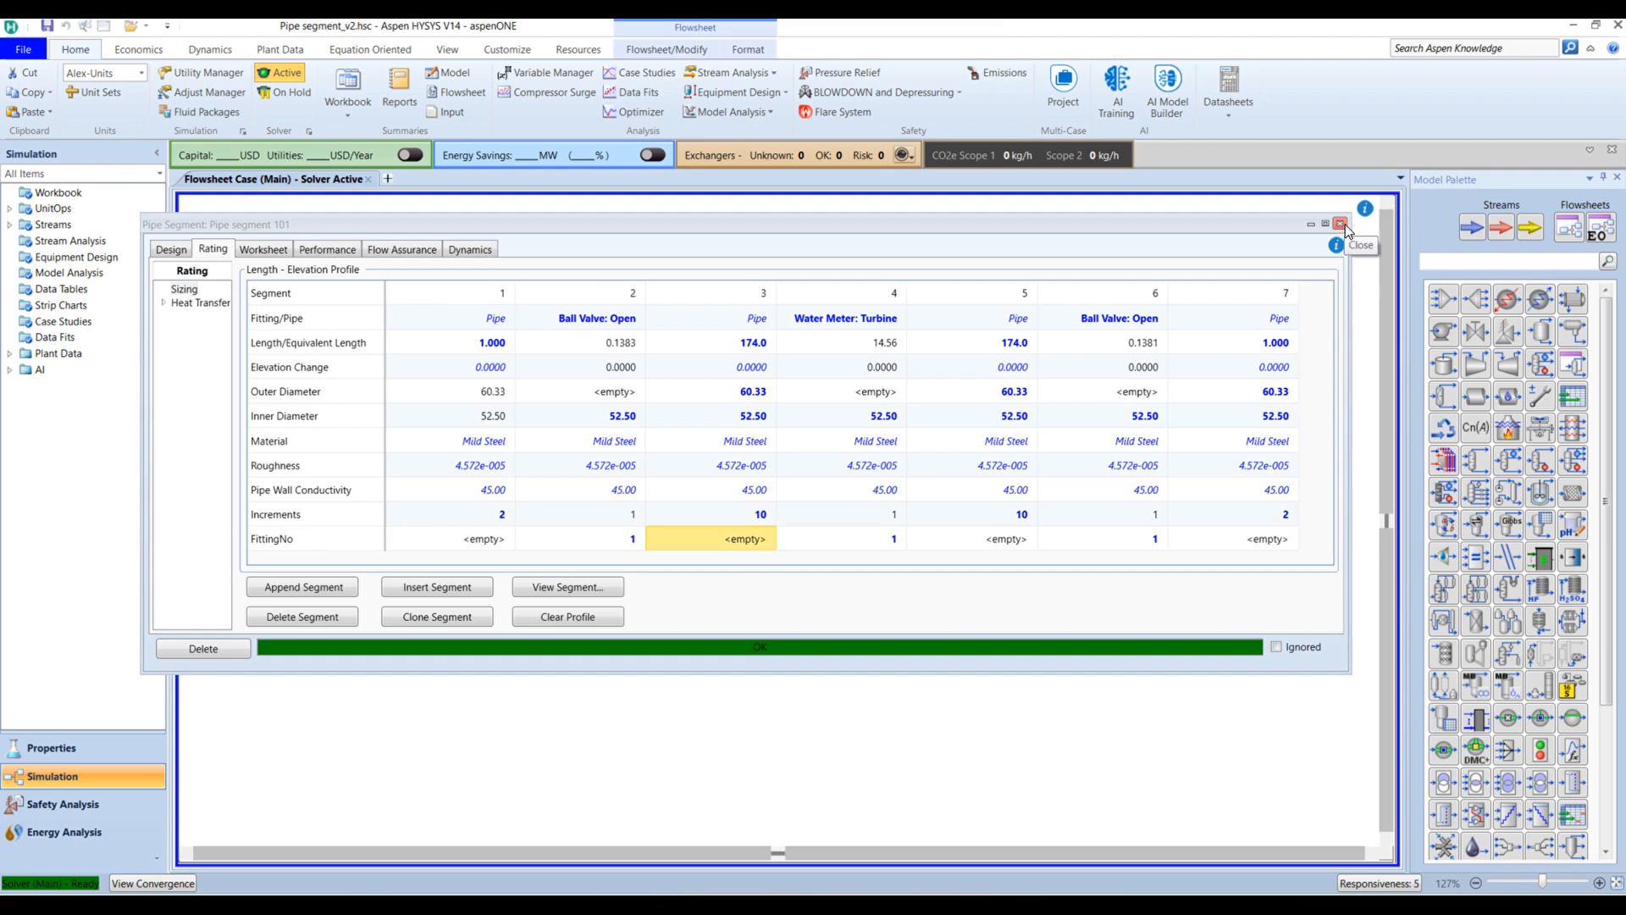
left_click(330, 252)
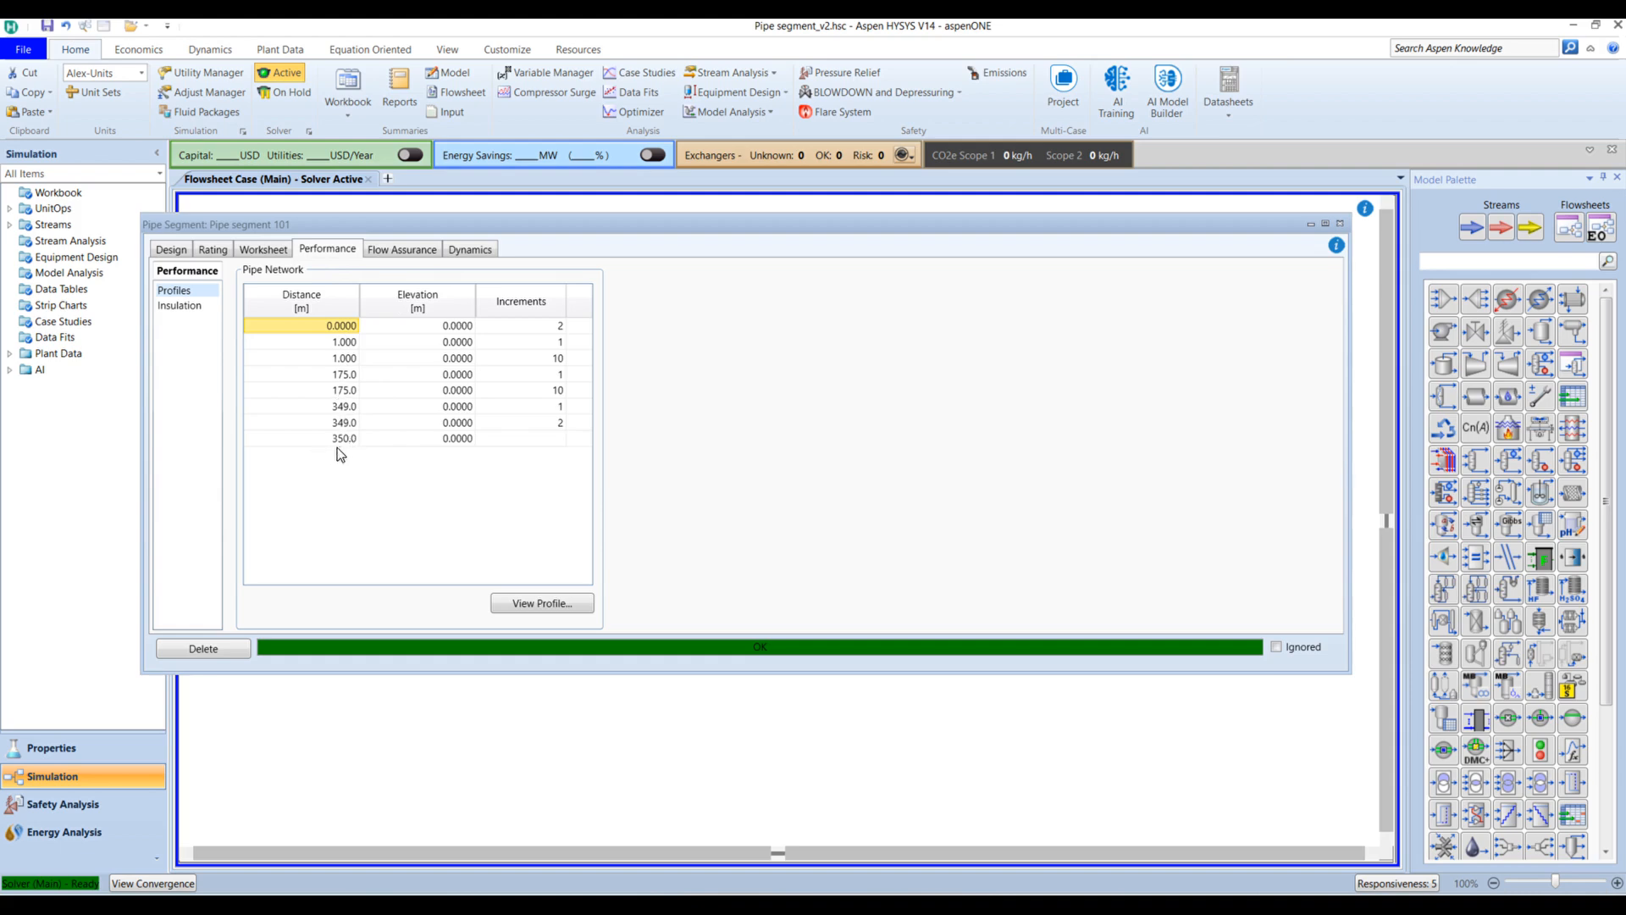
Step: Open Pipe segment 101's profile table and check Heat Transferred and Total dP at the valves and water meter
left_click(539, 604)
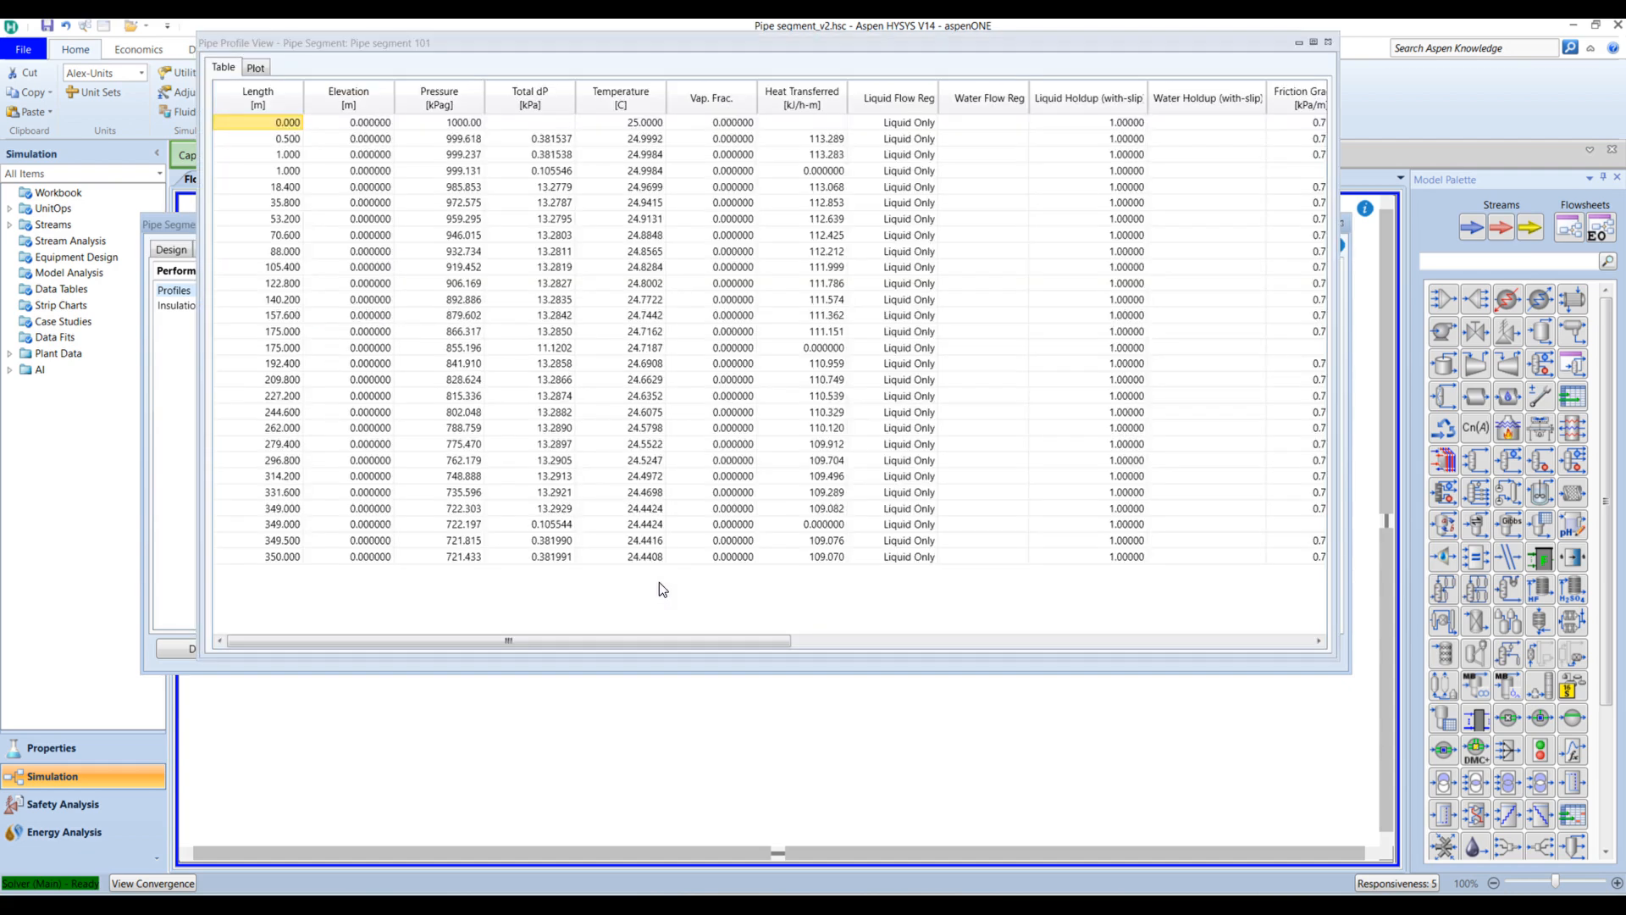
left_click_drag(900, 48, 943, 145)
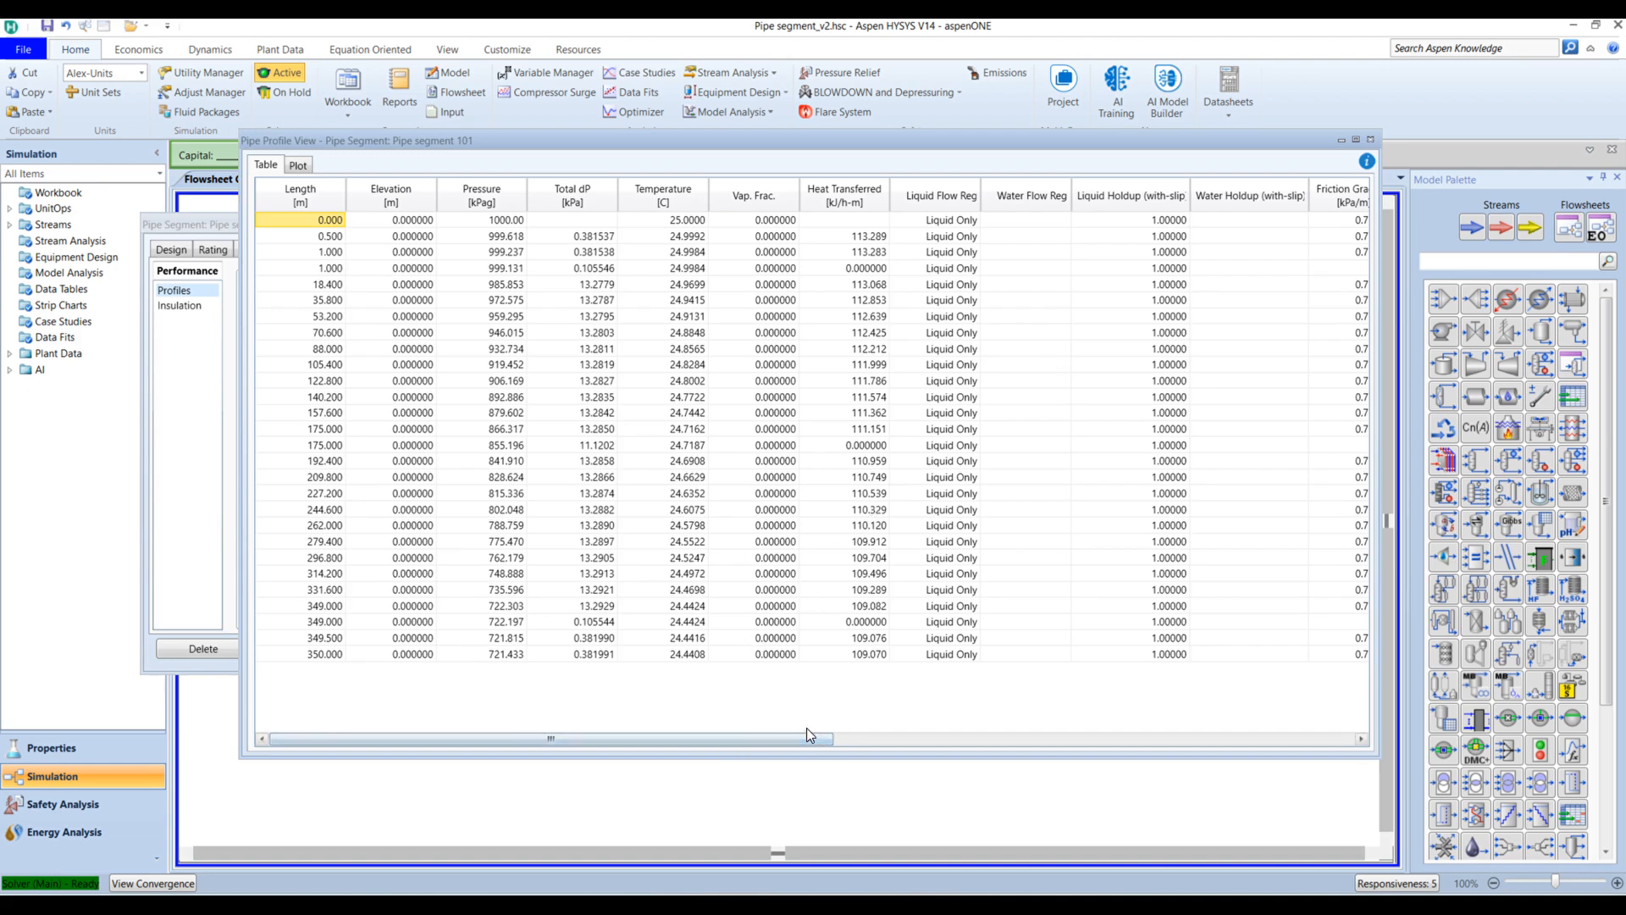
left_click(868, 269)
left_click(874, 446)
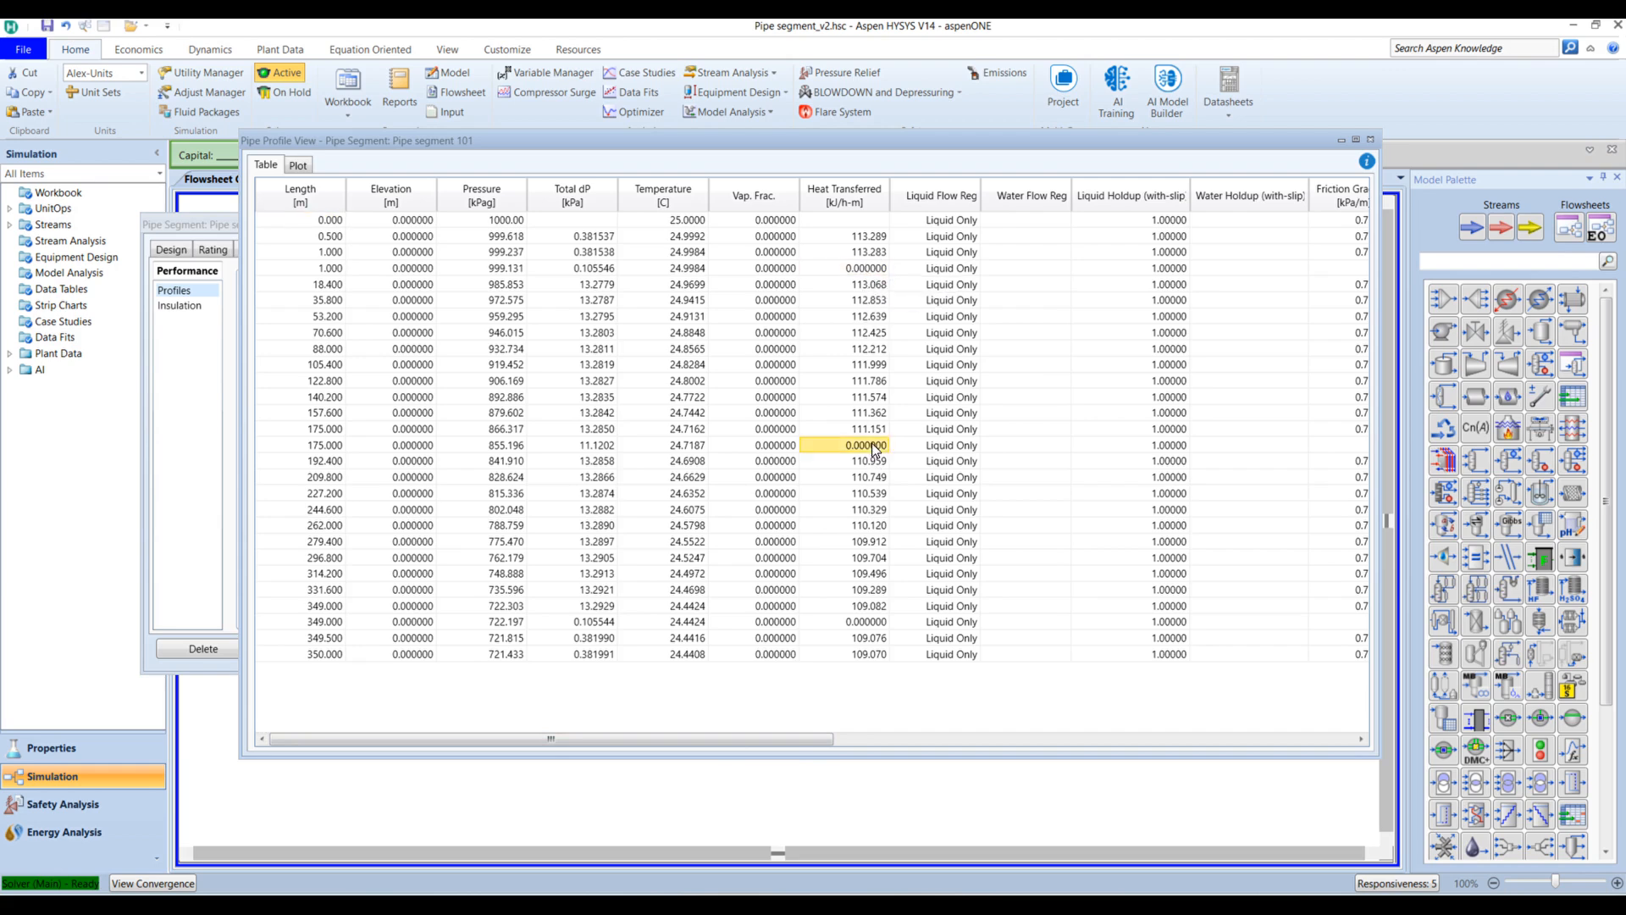
left_click(865, 269)
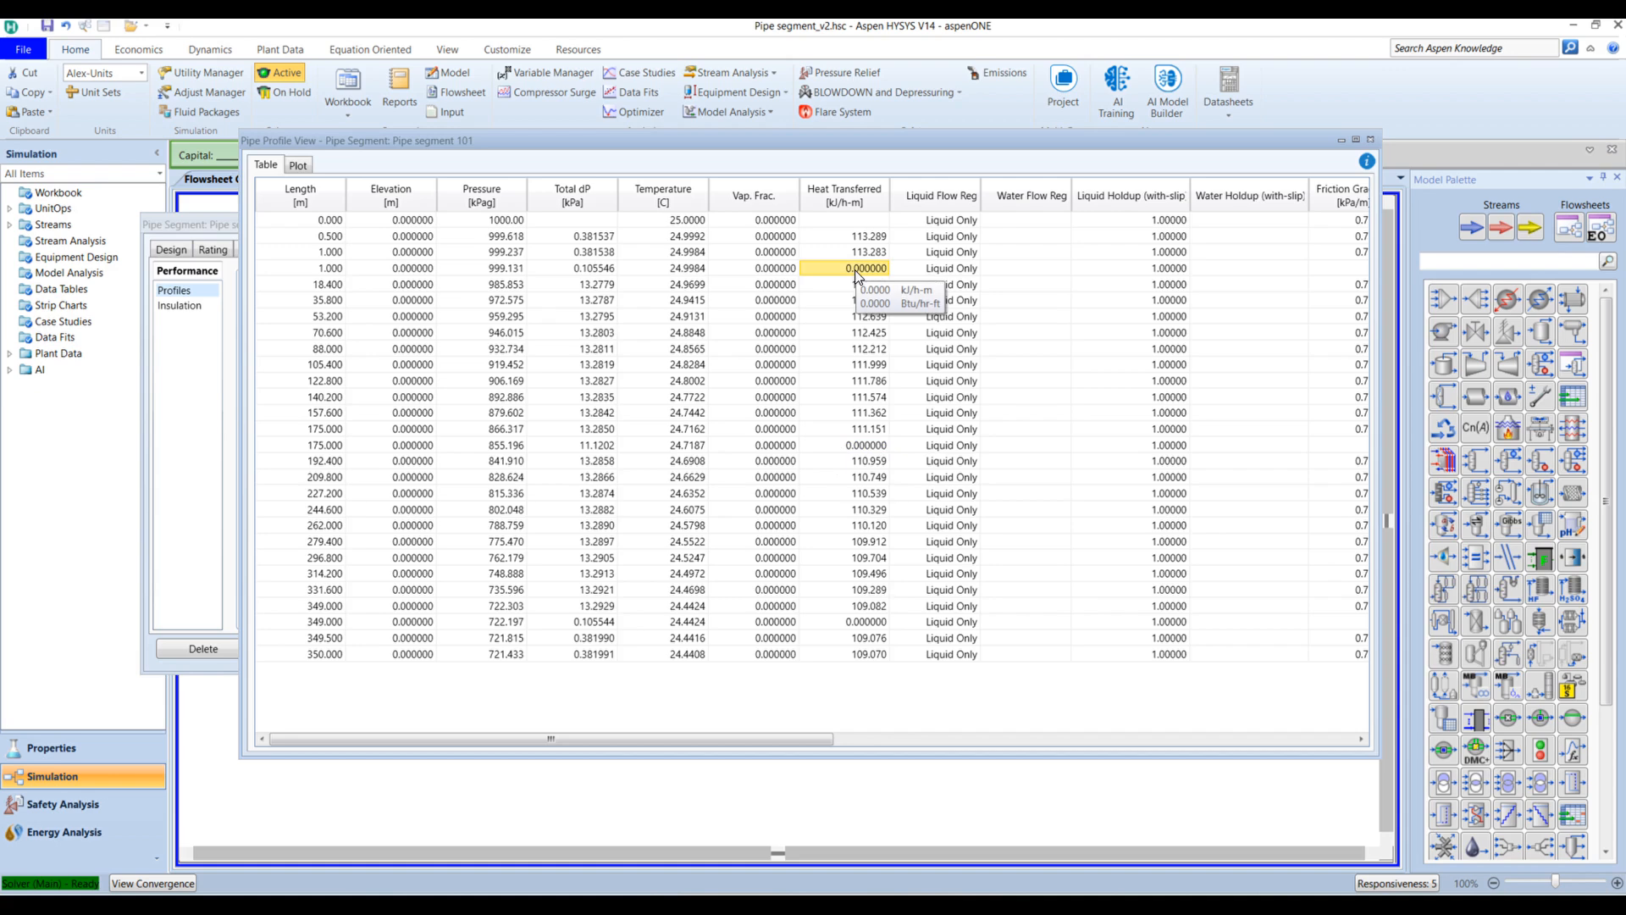
left_click(861, 447, "ctrl")
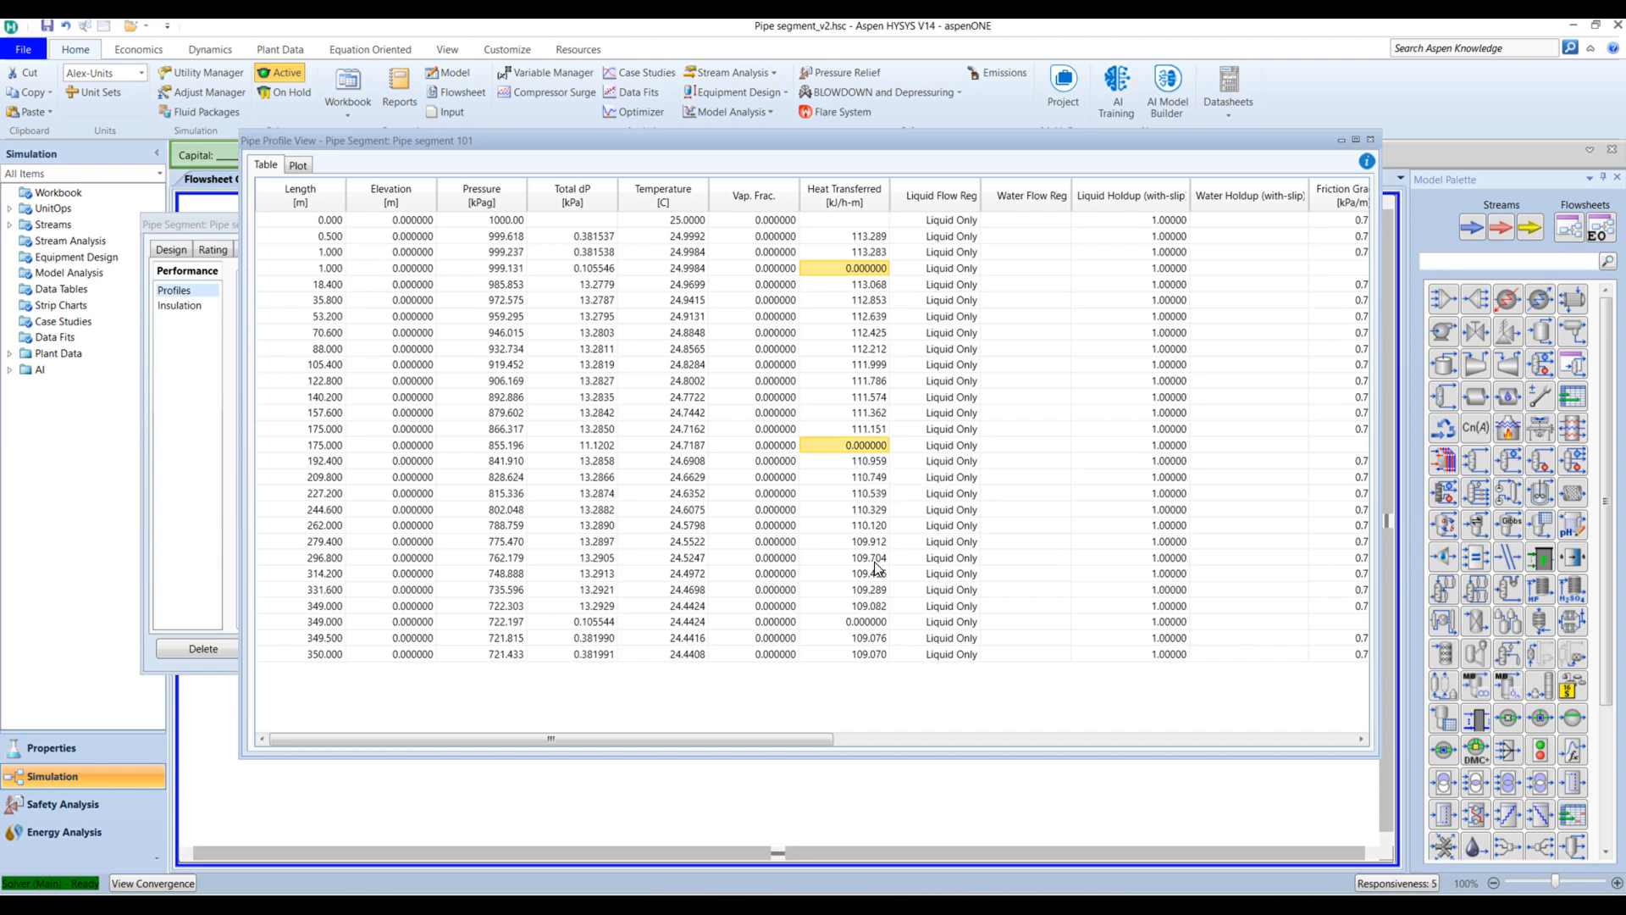
mouse_move(876, 569)
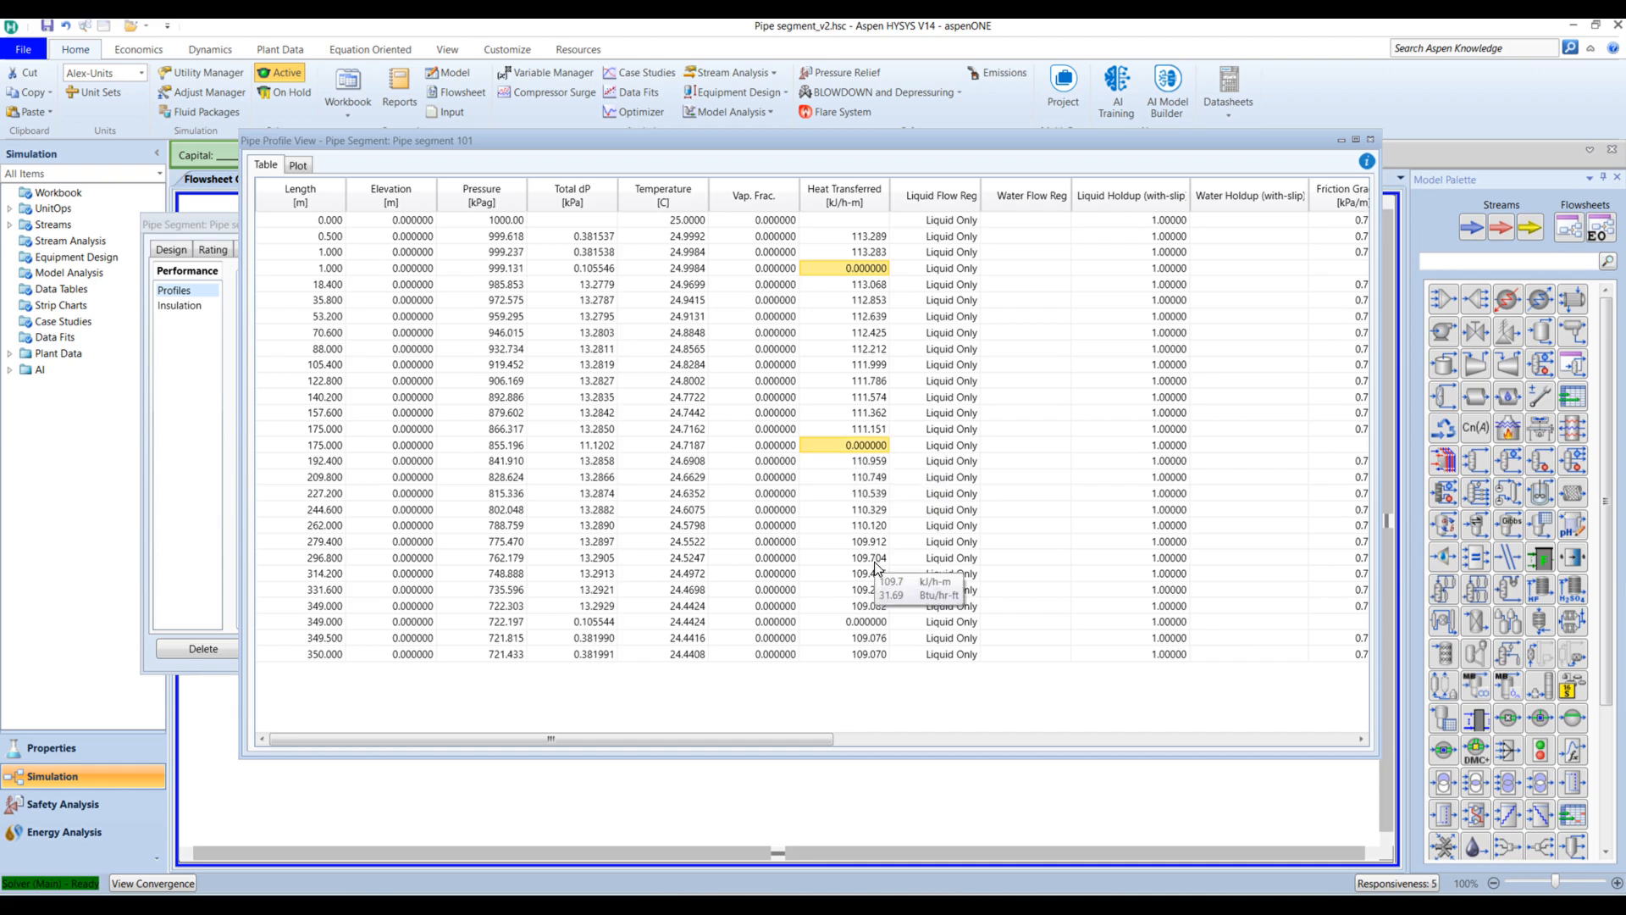
left_click(877, 624, "ctrl")
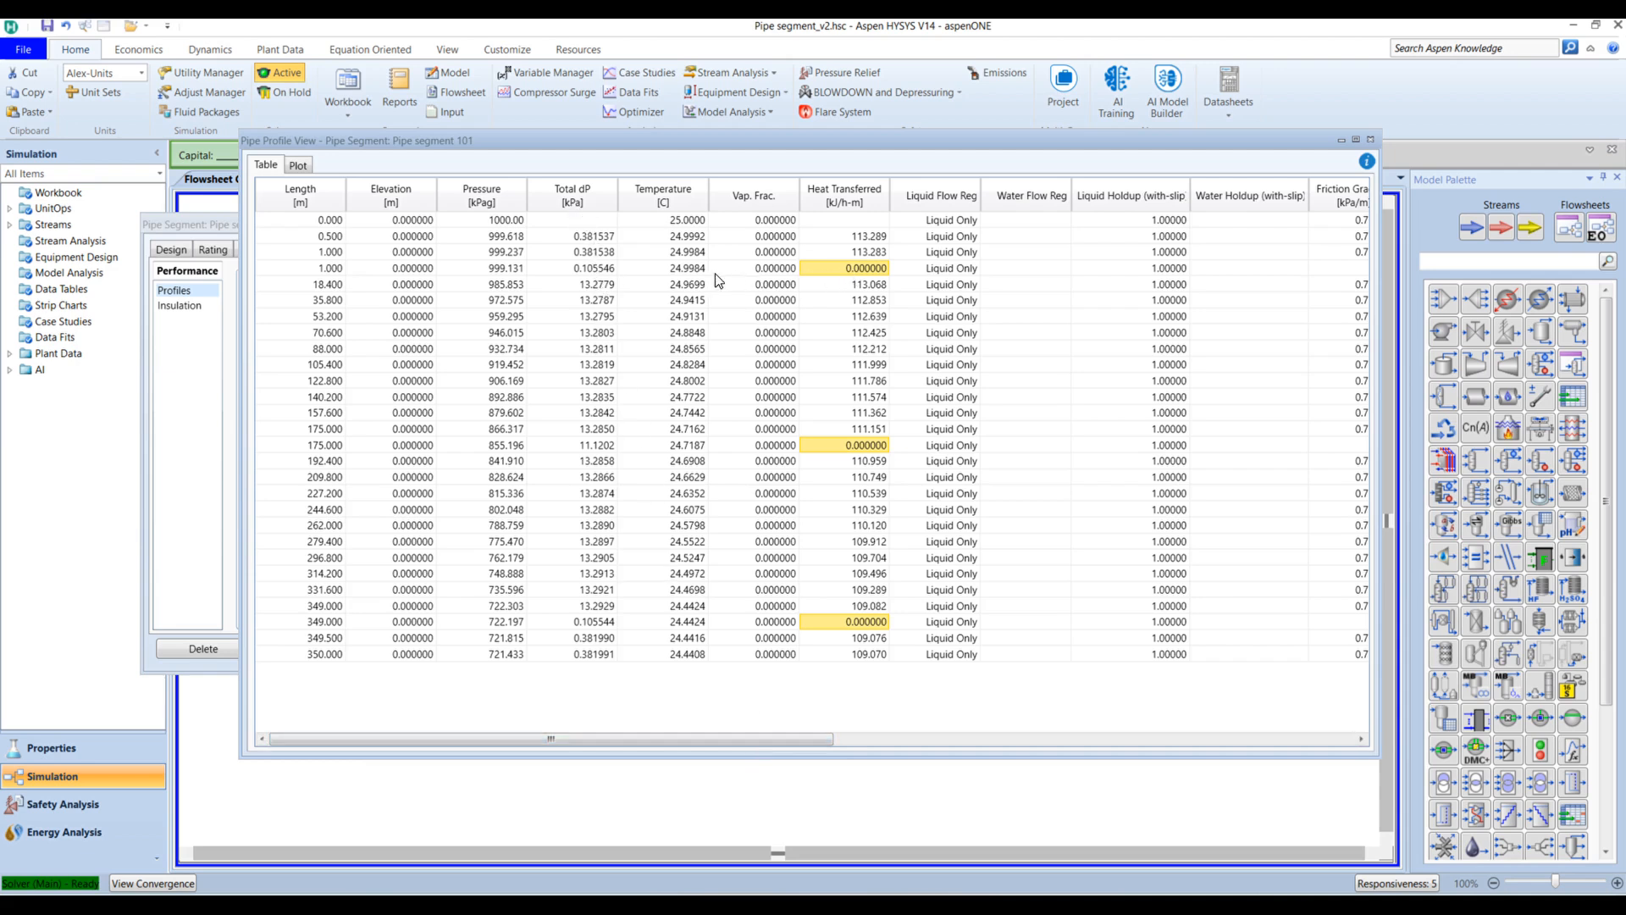
left_click(592, 269)
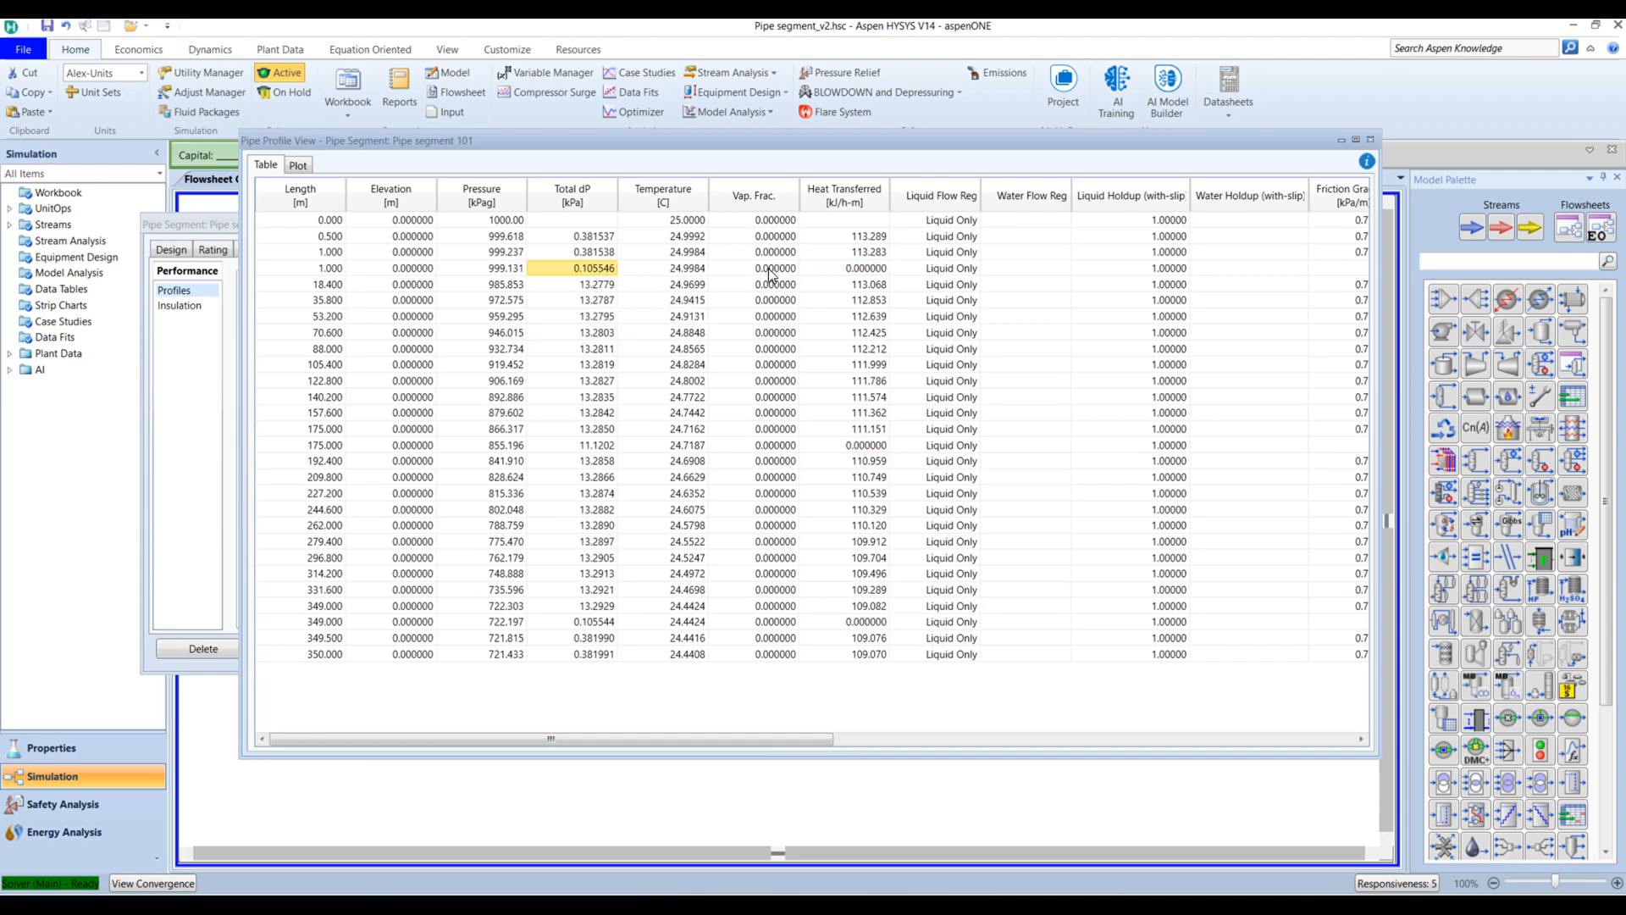
Step: Select Total dP at rows 1.000, 175.000, 349.000: about 0.1055 kPa per valve, 11.1202 kPa at the meter
mouse_move(587, 271)
left_click_drag(766, 739, 1305, 738)
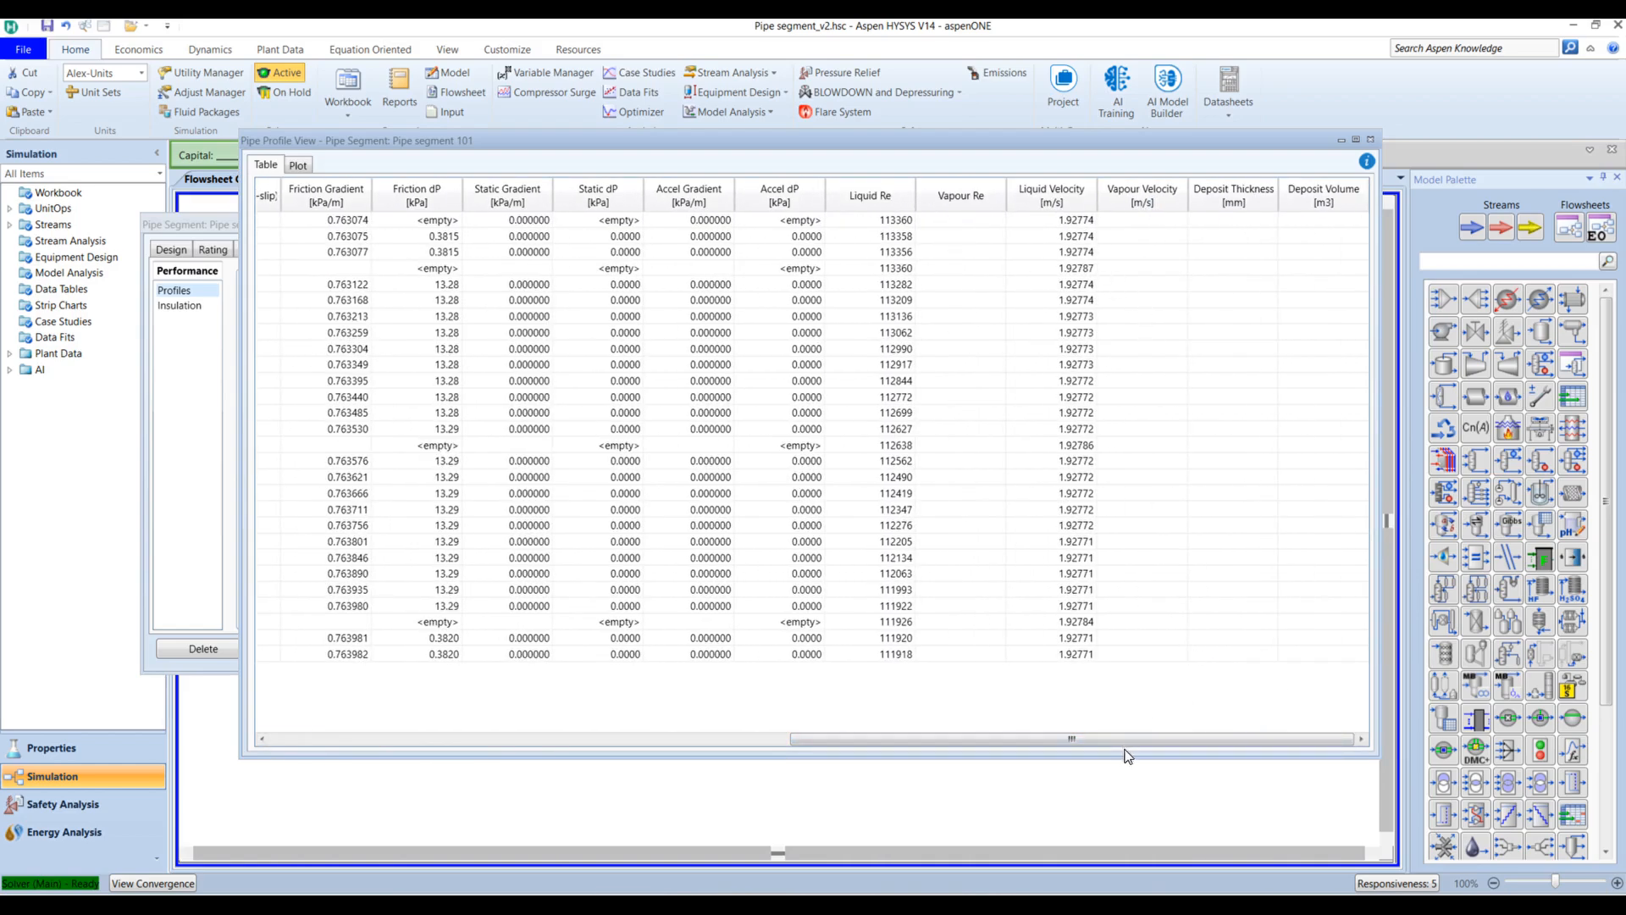
left_click_drag(1092, 739, 567, 747)
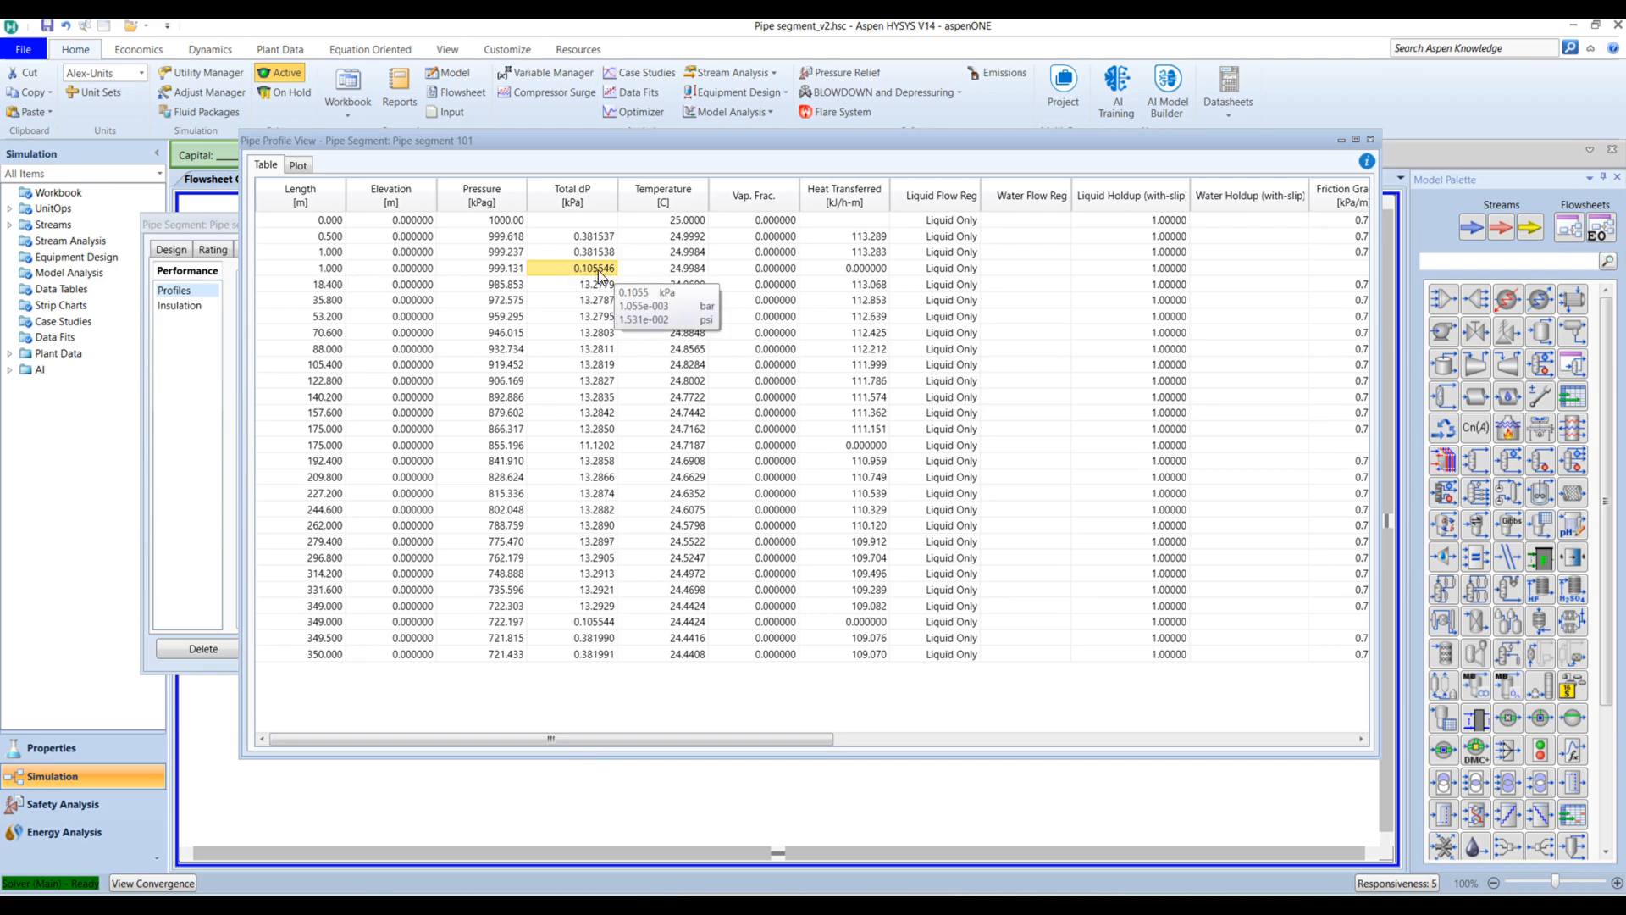
mouse_move(597, 624)
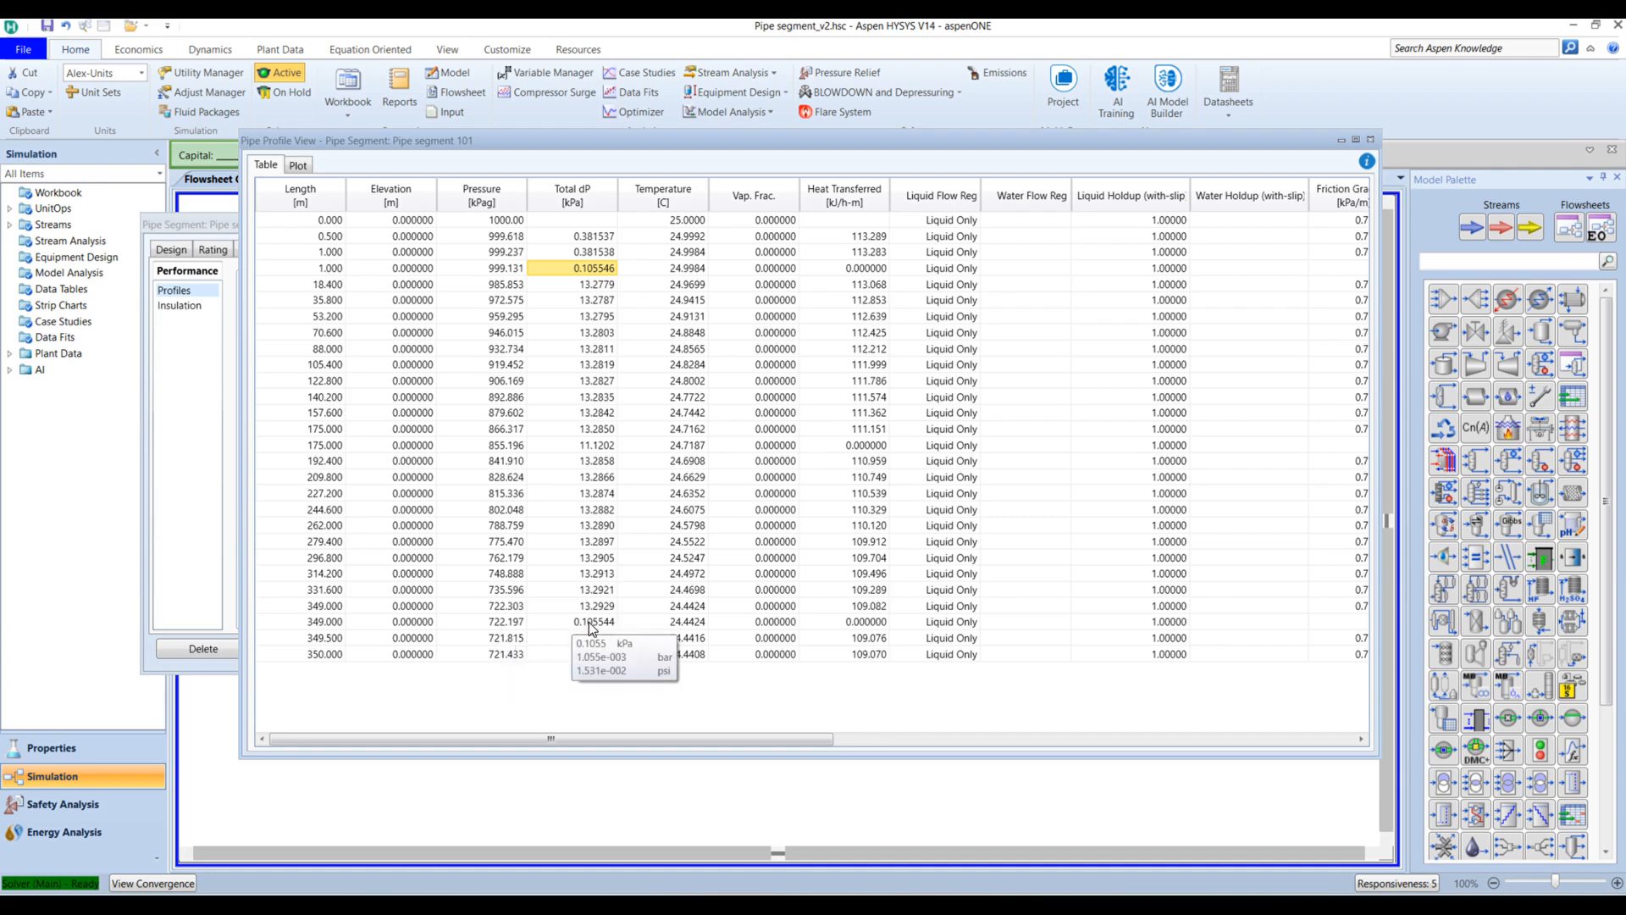
left_click(591, 623)
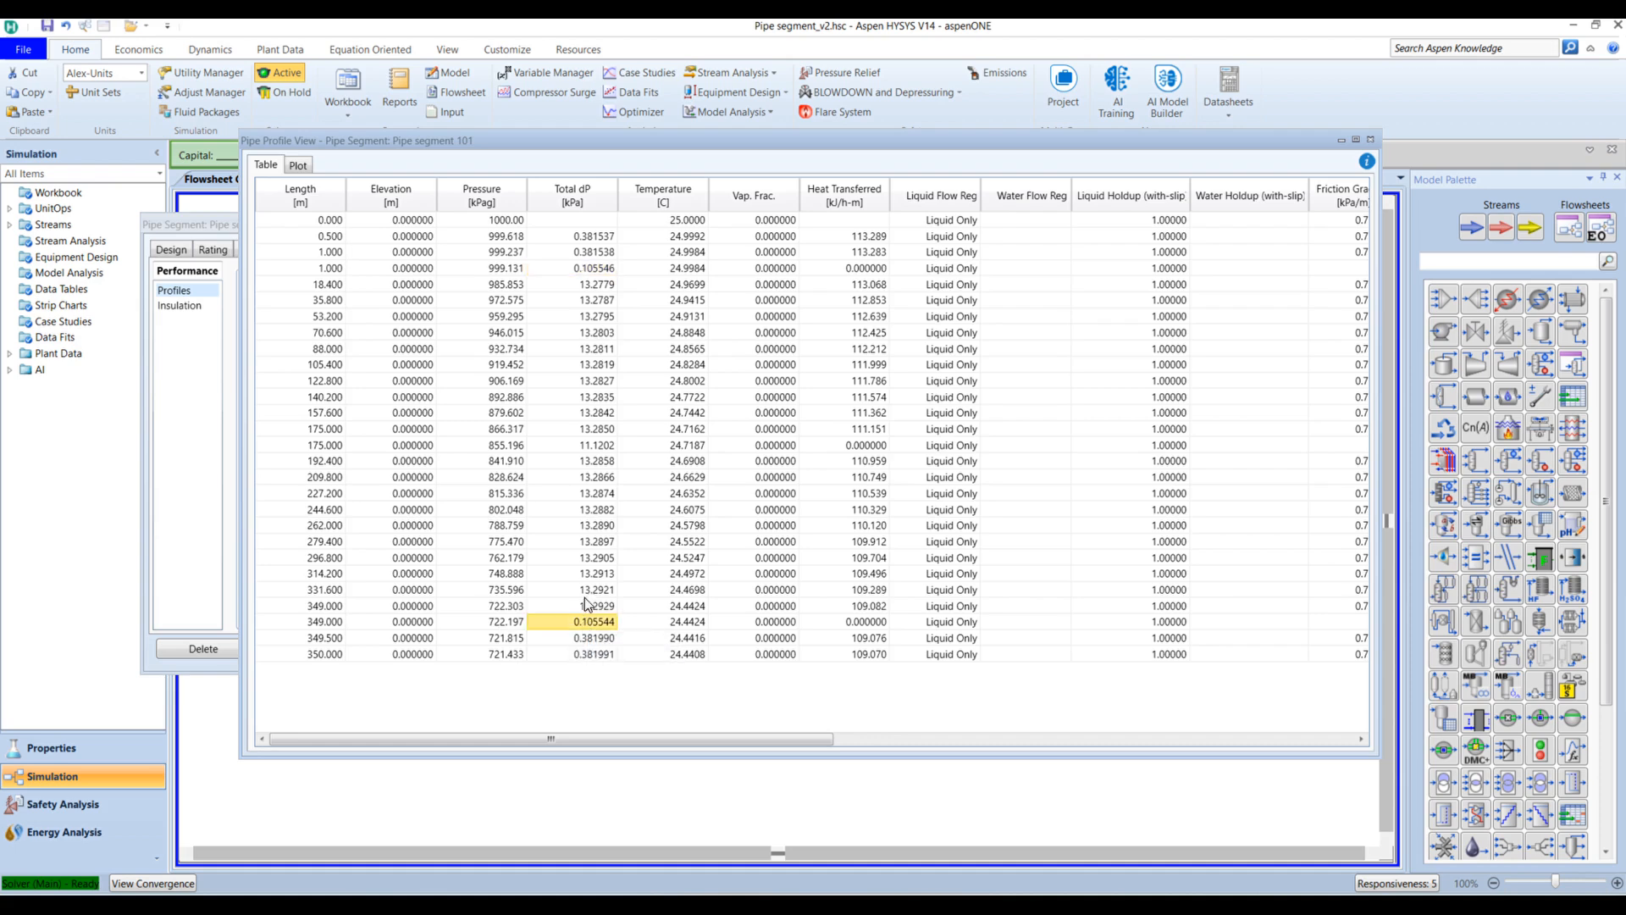
left_click(593, 266)
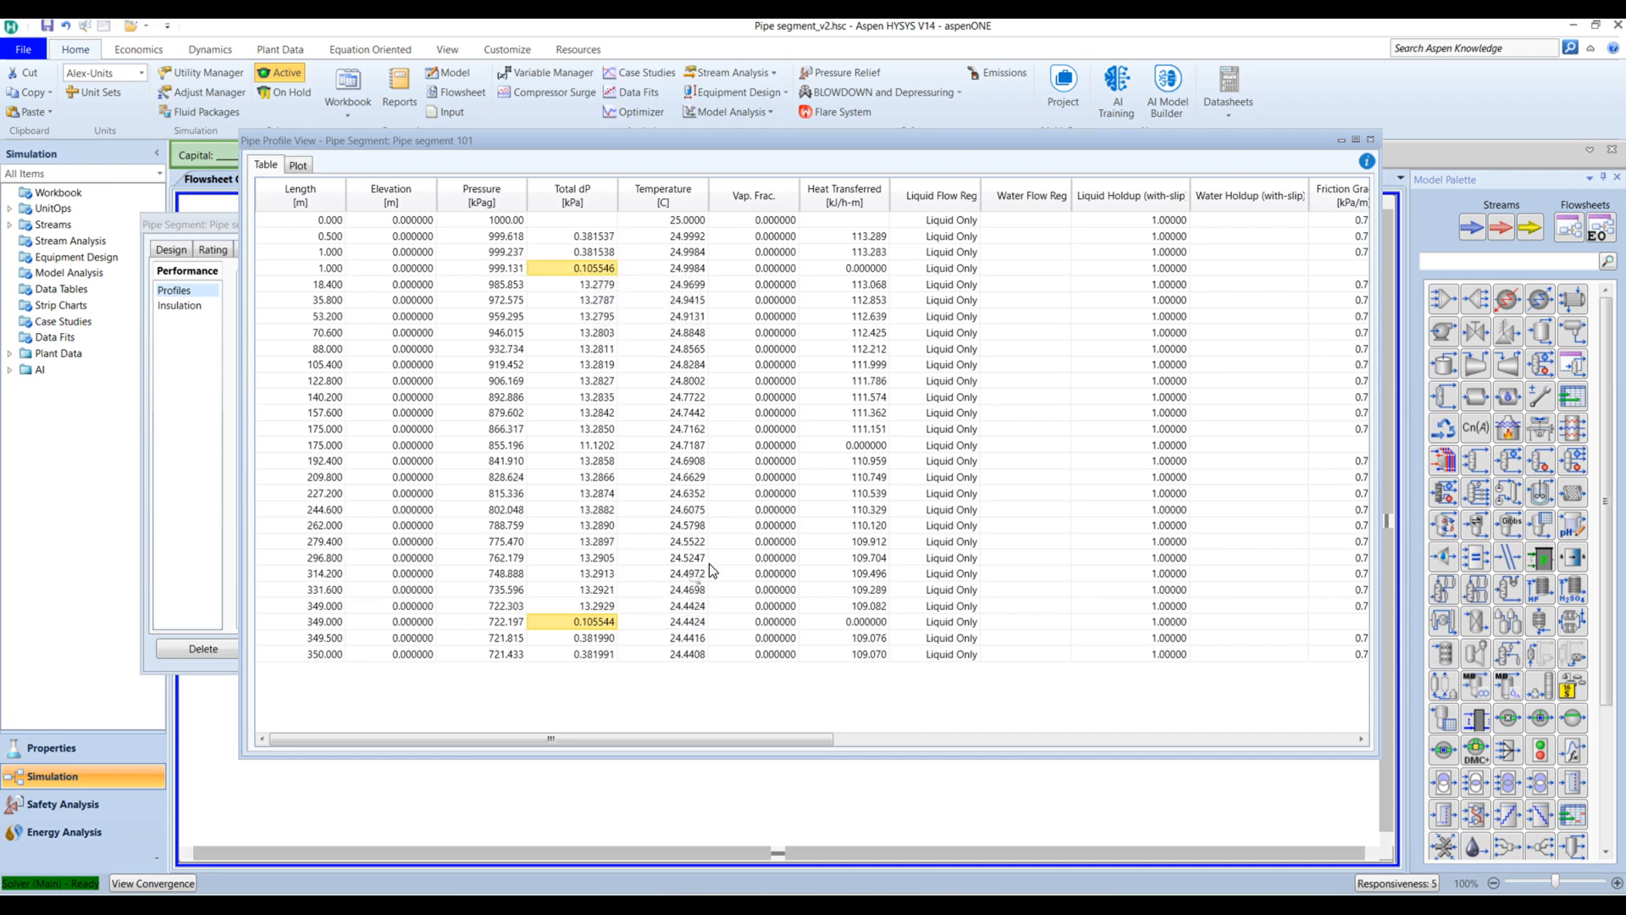
left_click(588, 446)
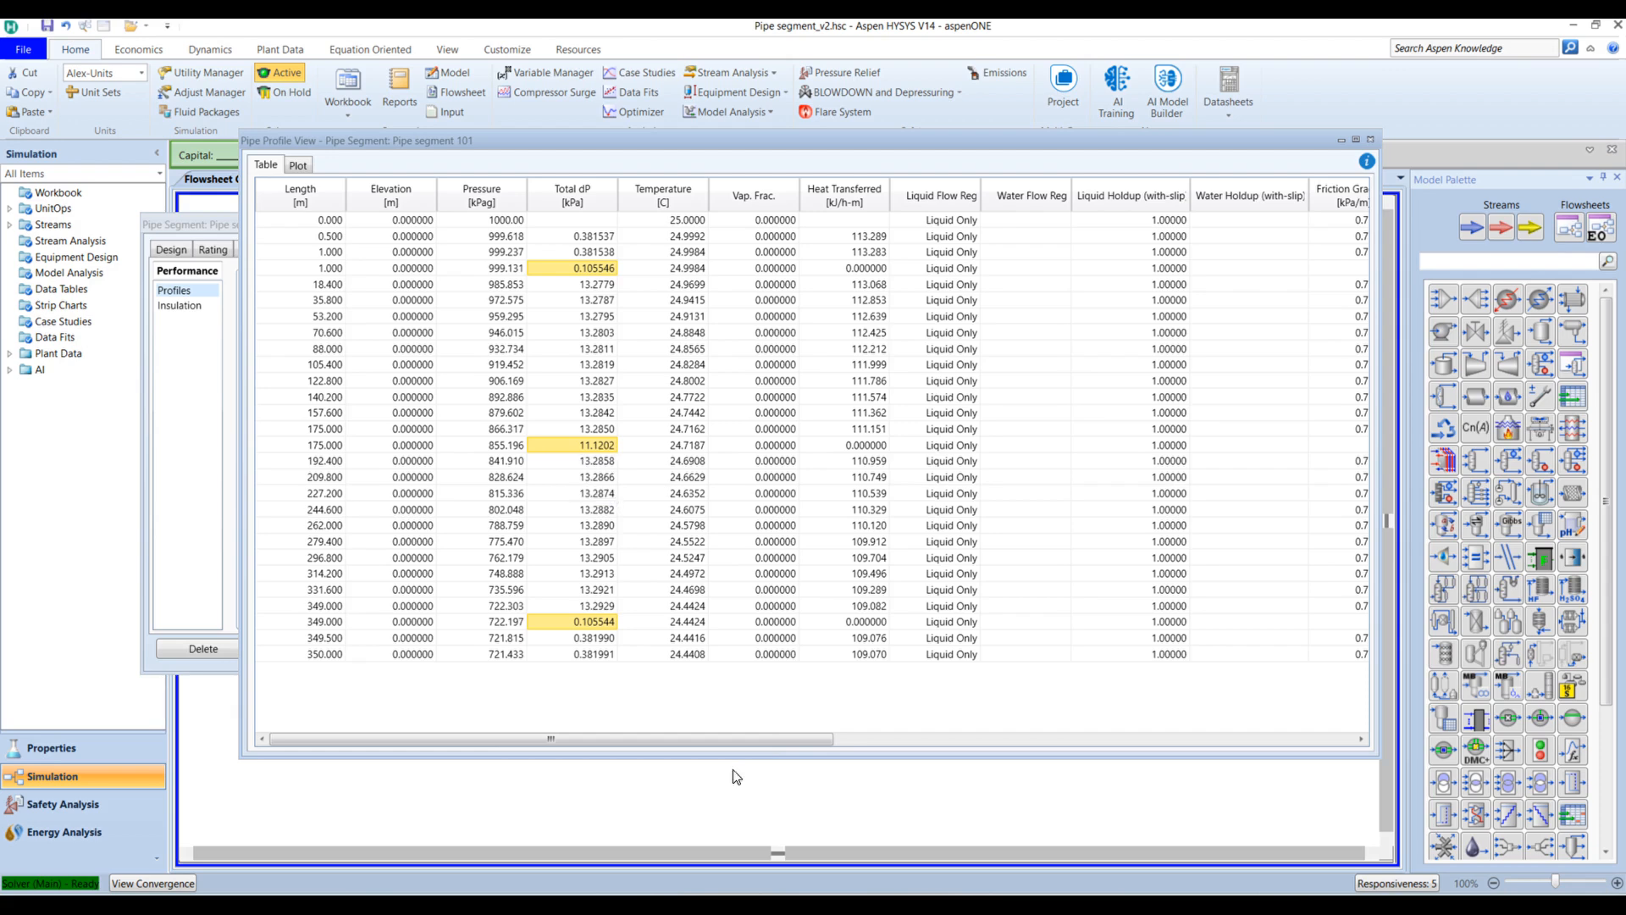
left_click_drag(771, 738, 800, 740)
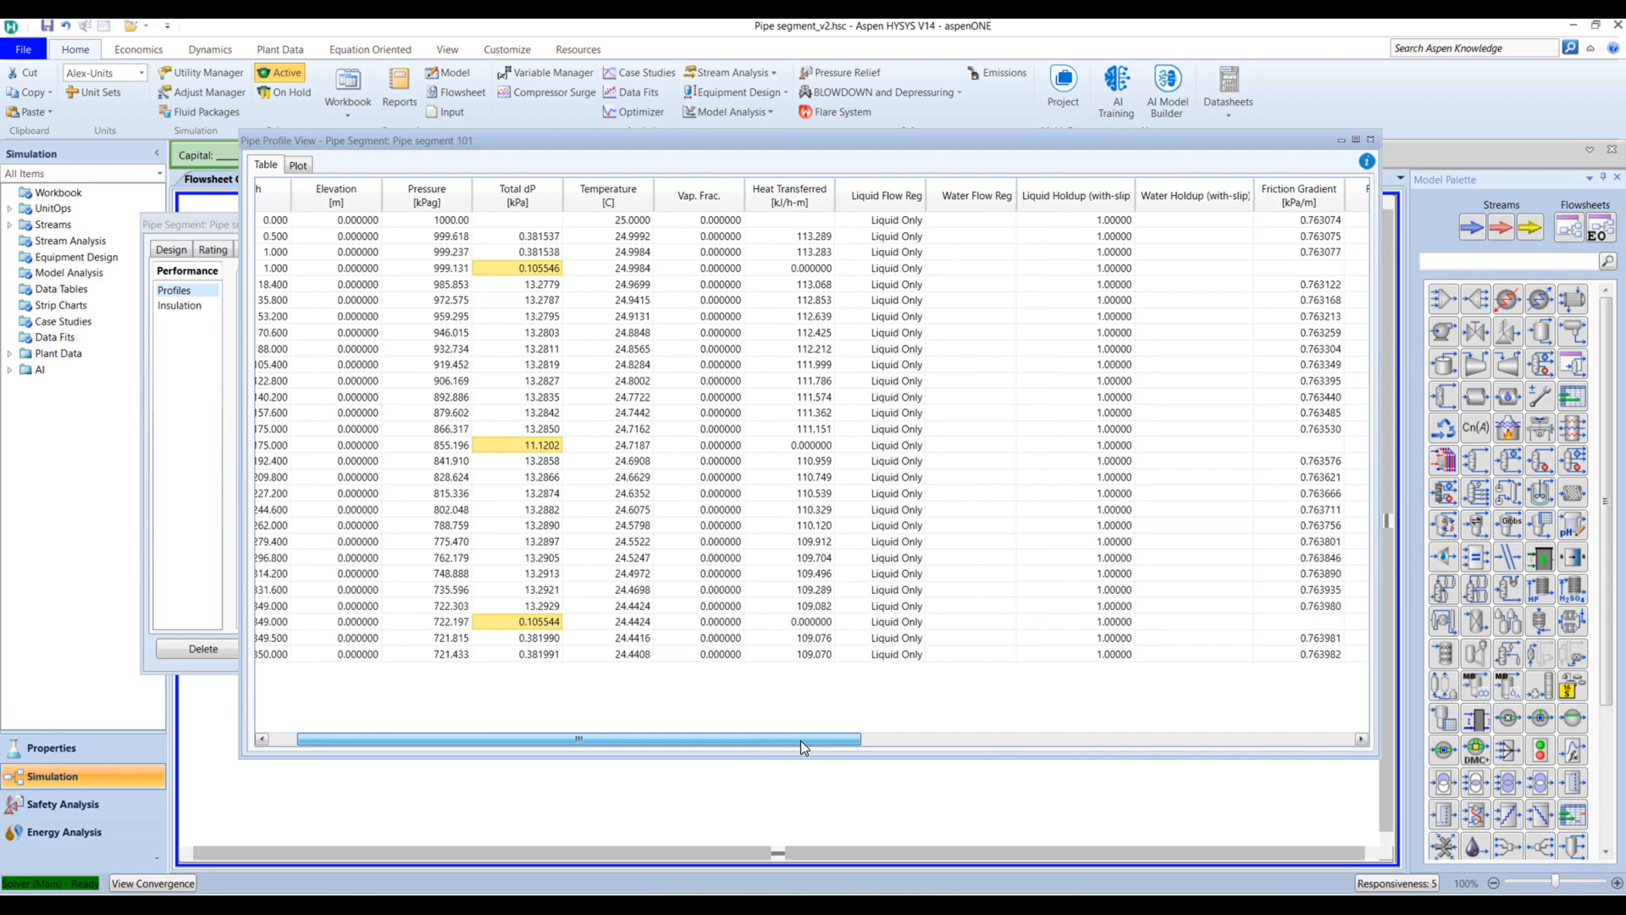
left_click_drag(800, 740, 354, 734)
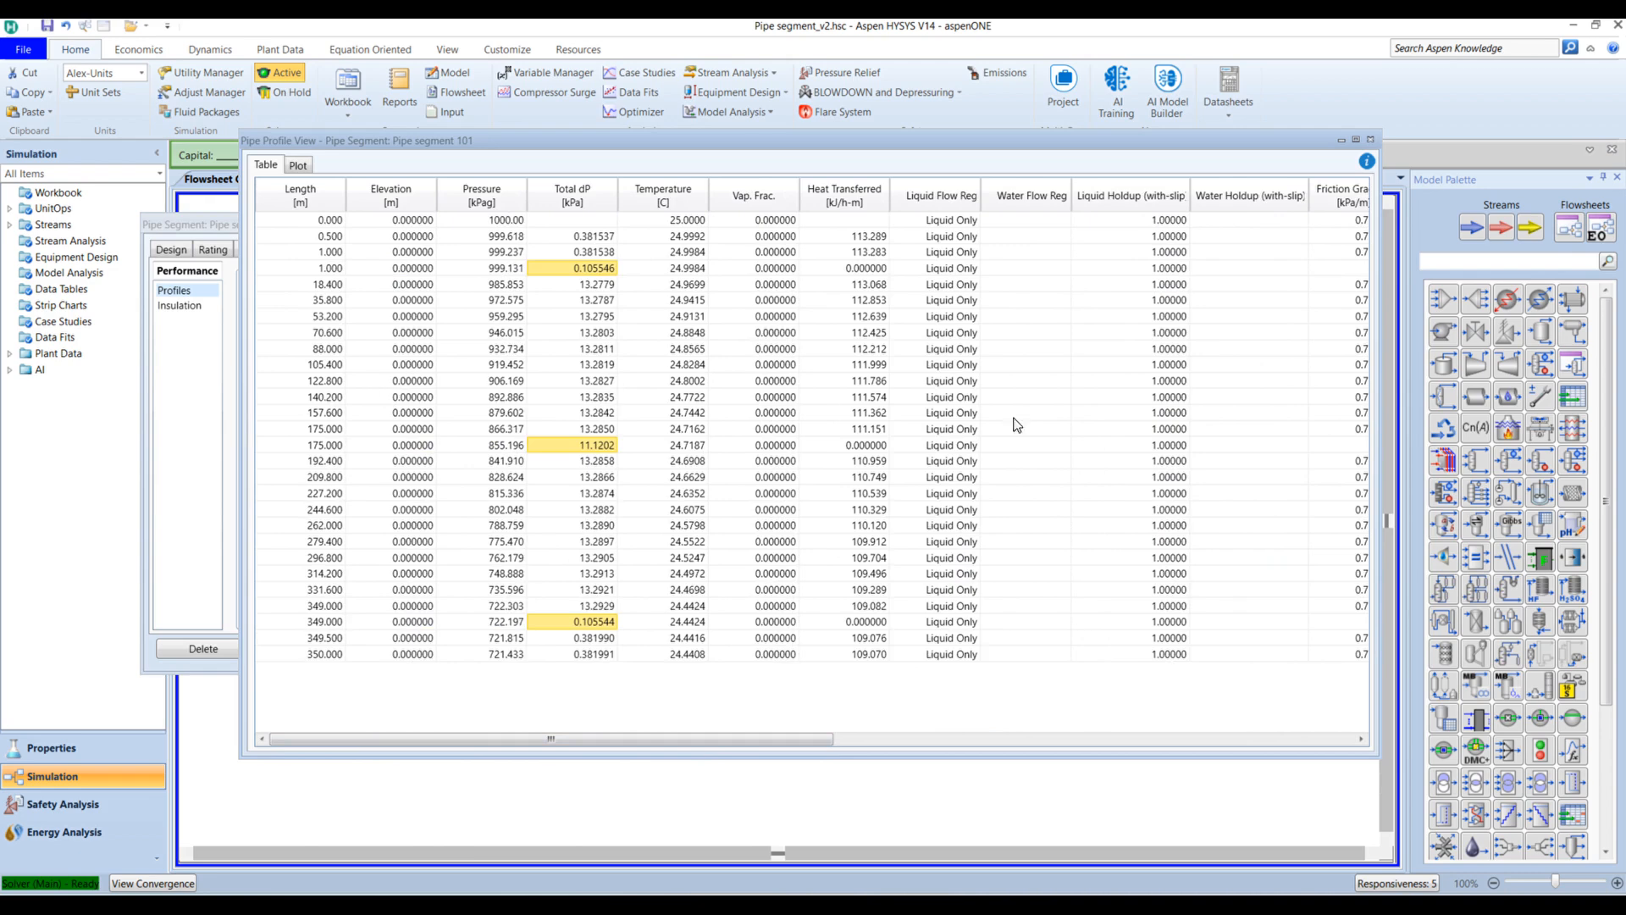
Step: Plot pressure against pipe length and inspect the data points, including the drop near 175 m
left_click(298, 168)
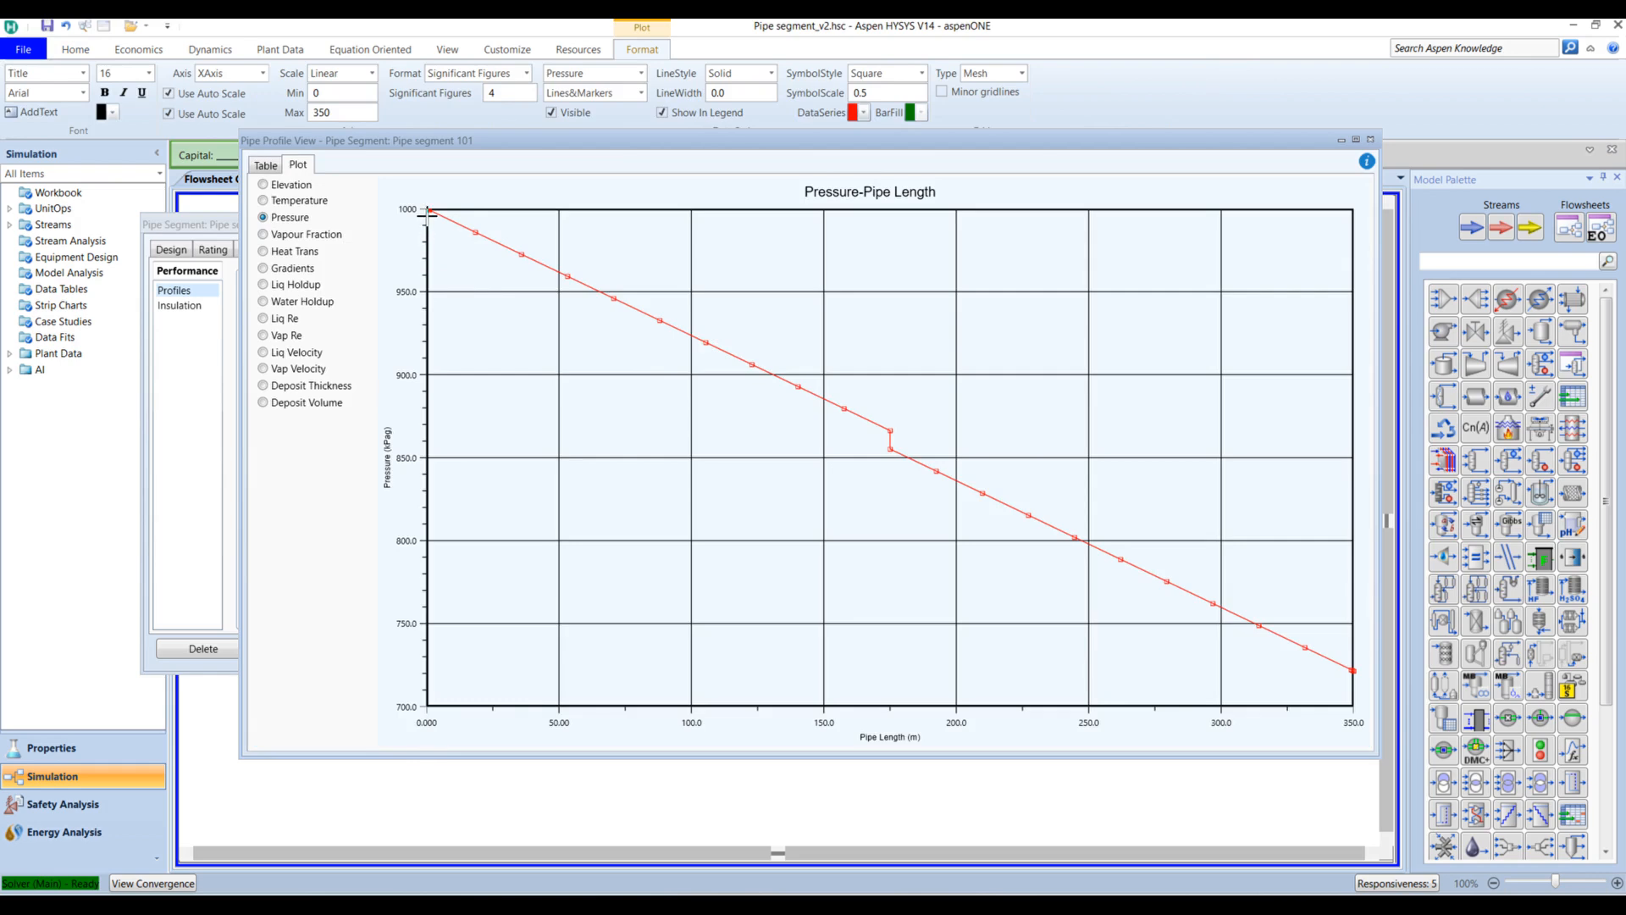
mouse_move(428, 211)
mouse_move(890, 434)
Step: Close the Pipe Profile View and return to the flowsheet showing the 10.80 kW heat loss
left_click(1371, 140)
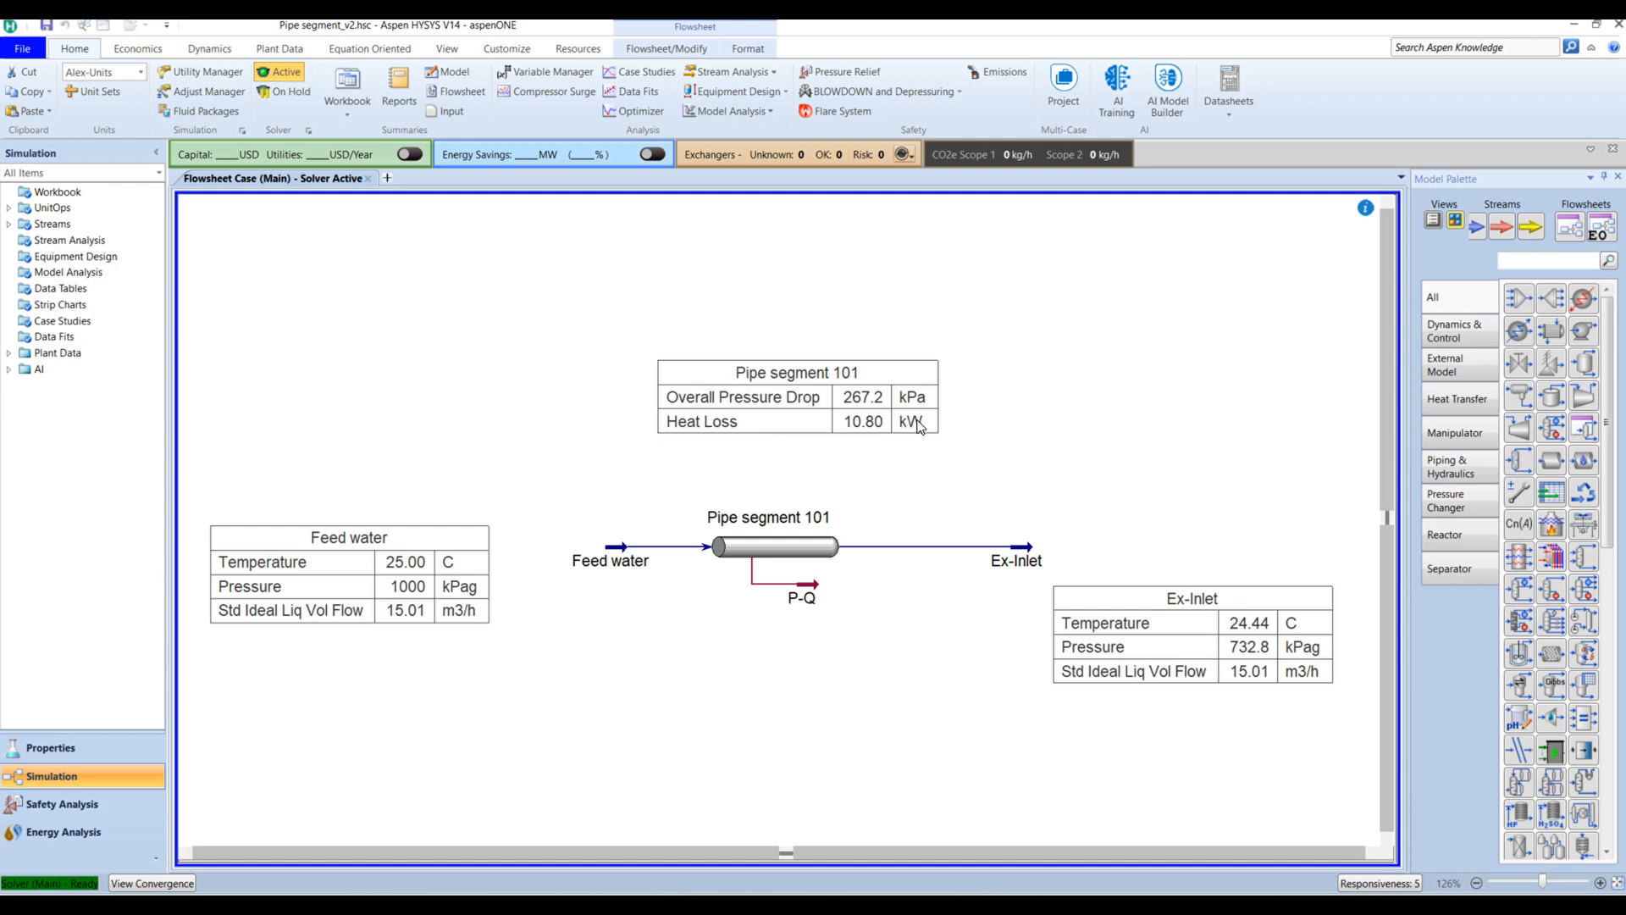
mouse_move(811, 592)
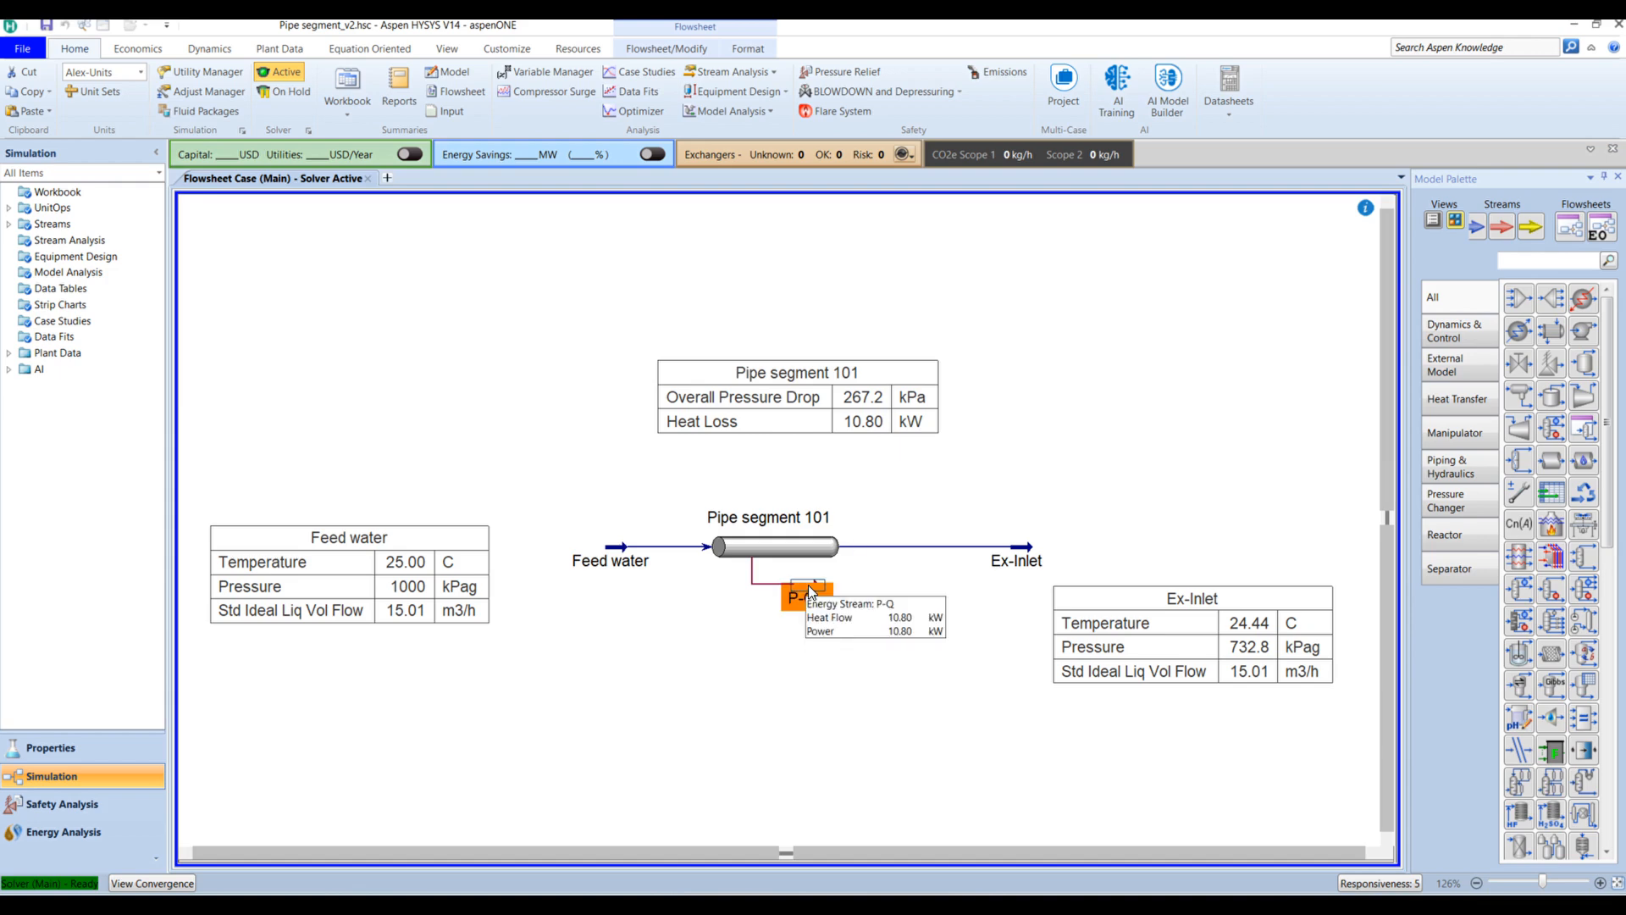